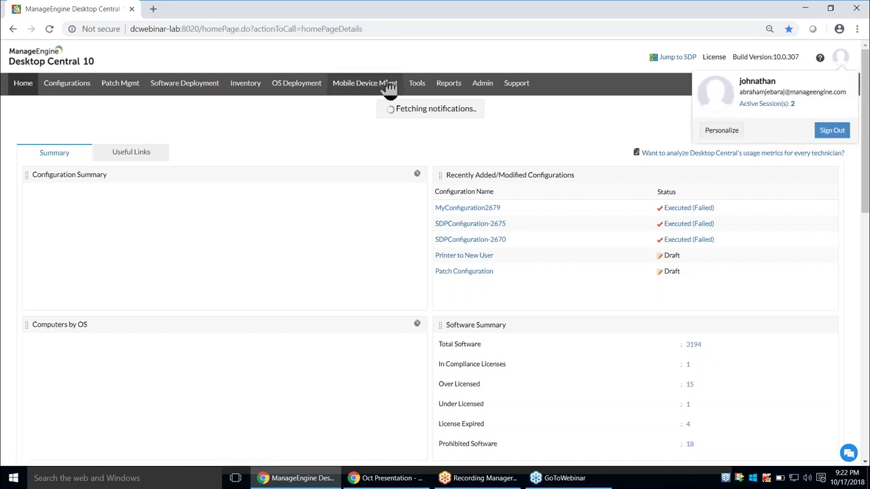
Open the proxy settings in the patch administration options and start editing the server's proxy connection
{"action": "left_click", "coordinate": [487, 87]}
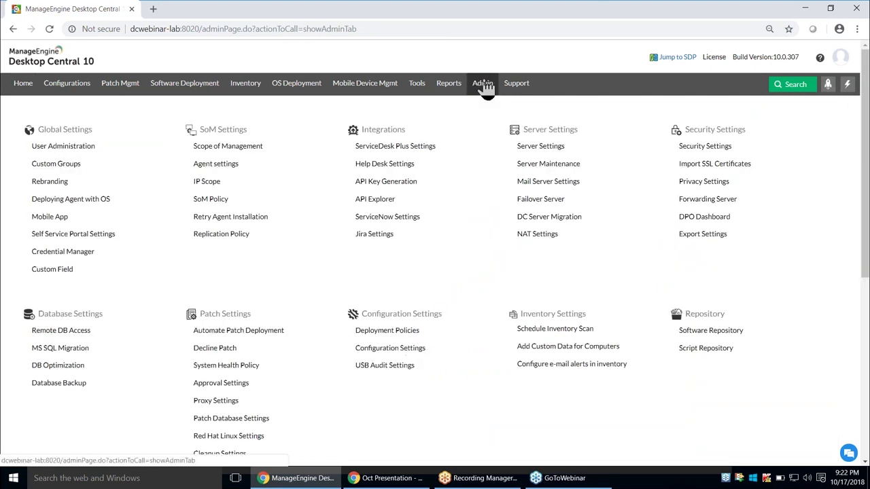
{"action": "scroll", "coordinate": [227, 340], "scroll_direction": "down", "scroll_amount": 3}
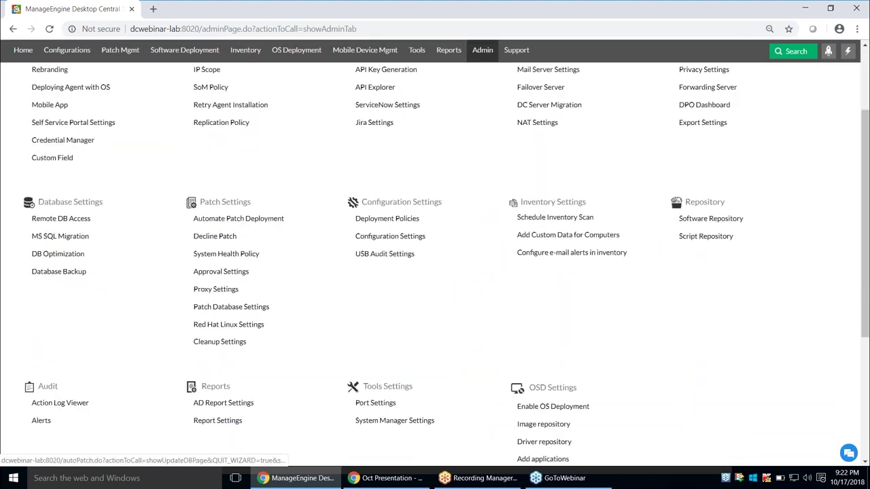
{"action": "left_click", "coordinate": [224, 291]}
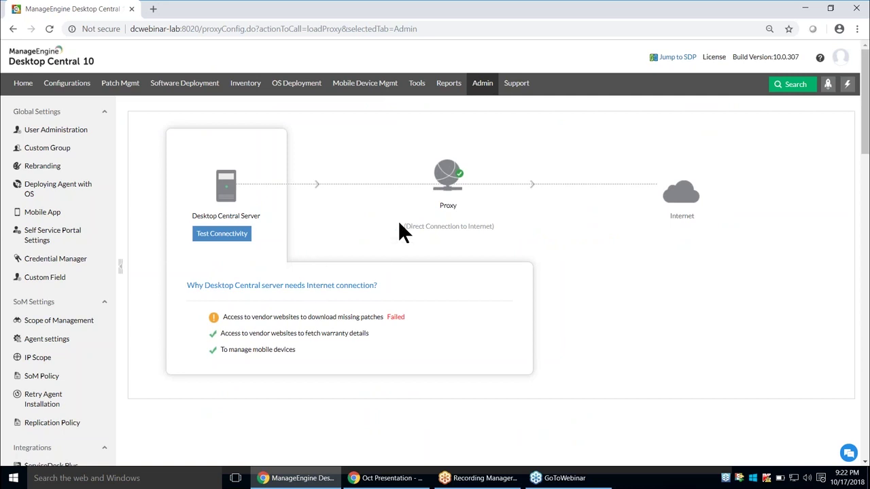
{"action": "mouse_move", "coordinate": [425, 204]}
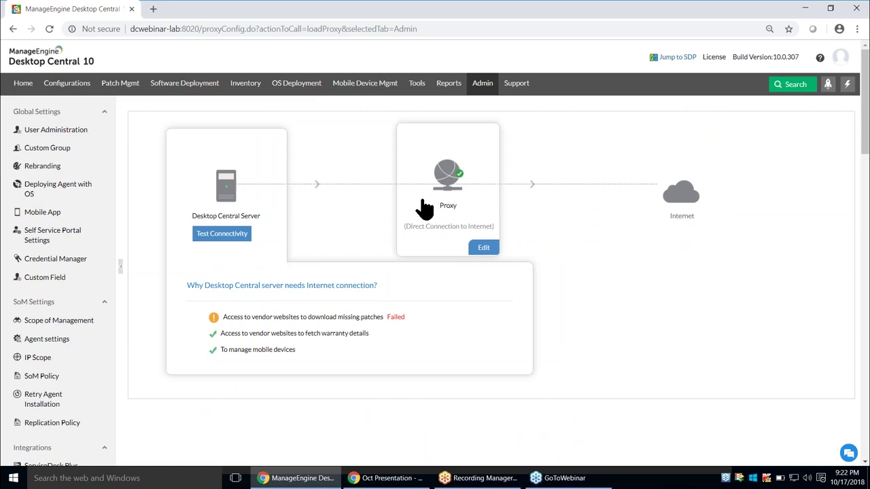
{"action": "left_click", "coordinate": [482, 249]}
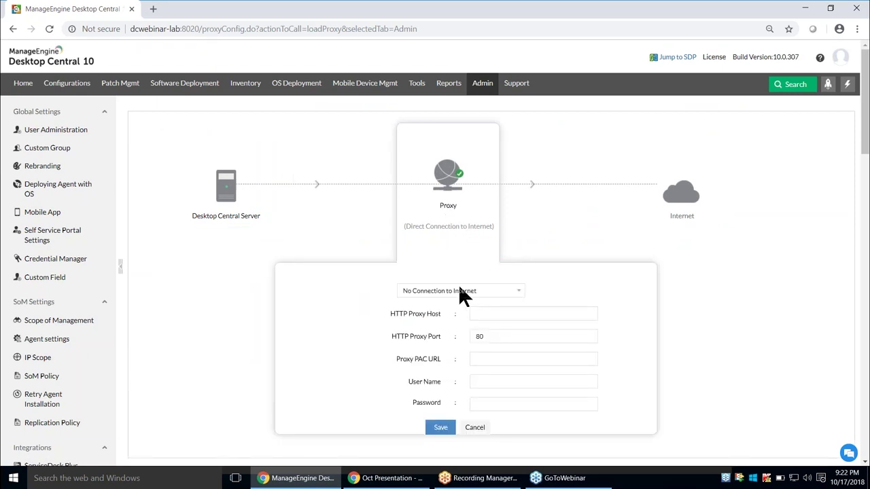
Set the proxy connection type to Configure Manually and show the suggestions for the HTTP proxy host
{"action": "left_click", "coordinate": [462, 292]}
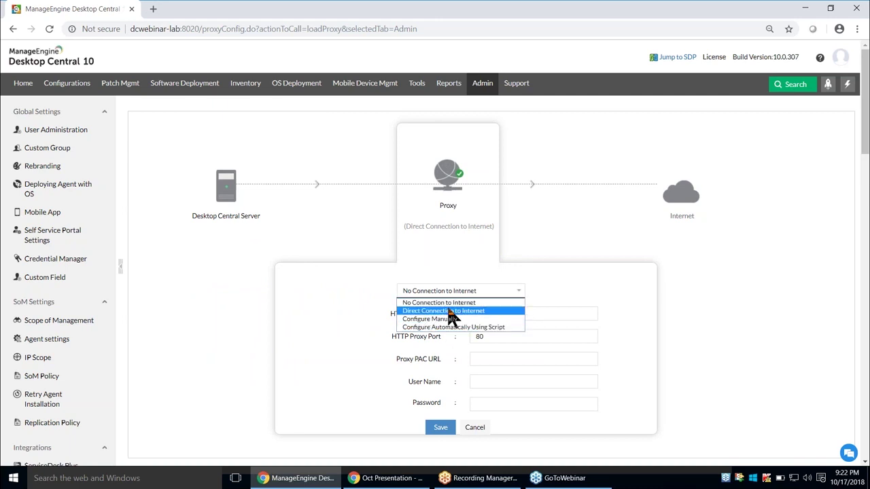
{"action": "left_click", "coordinate": [442, 320]}
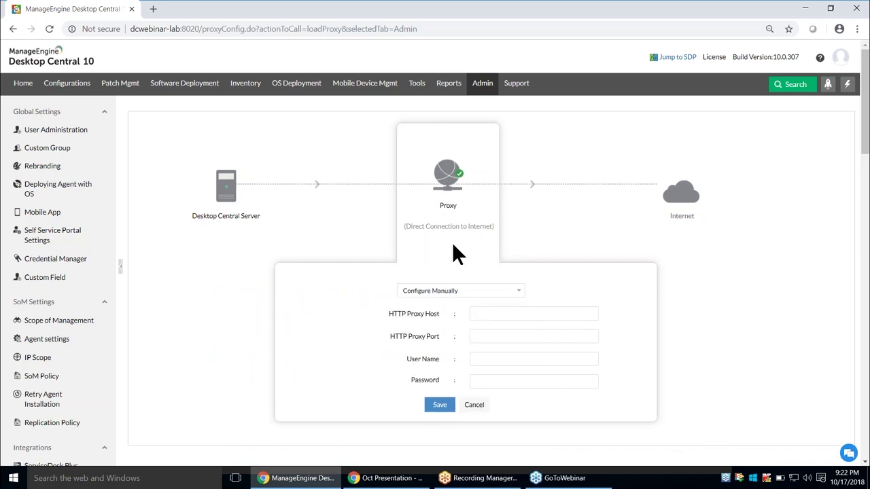
{"action": "left_click", "coordinate": [471, 317]}
{"action": "mouse_move", "coordinate": [241, 221]}
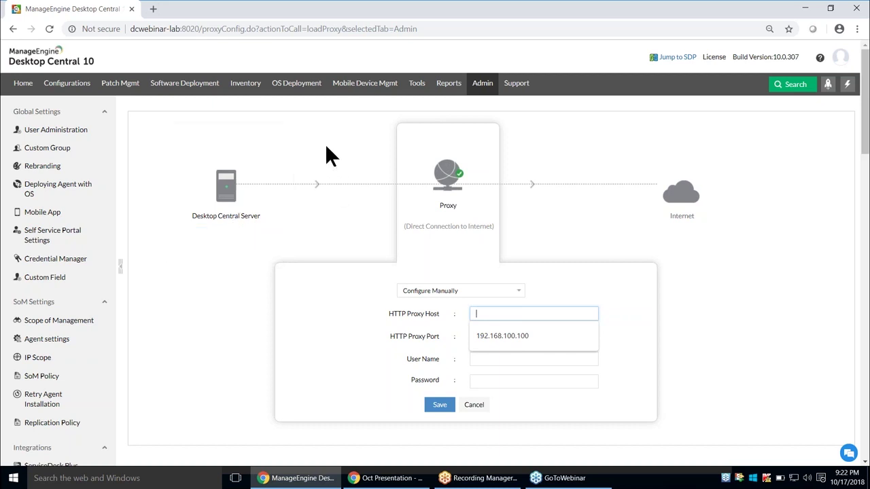
Return to the administration settings and open the Patch Database Settings
{"action": "left_click", "coordinate": [480, 87]}
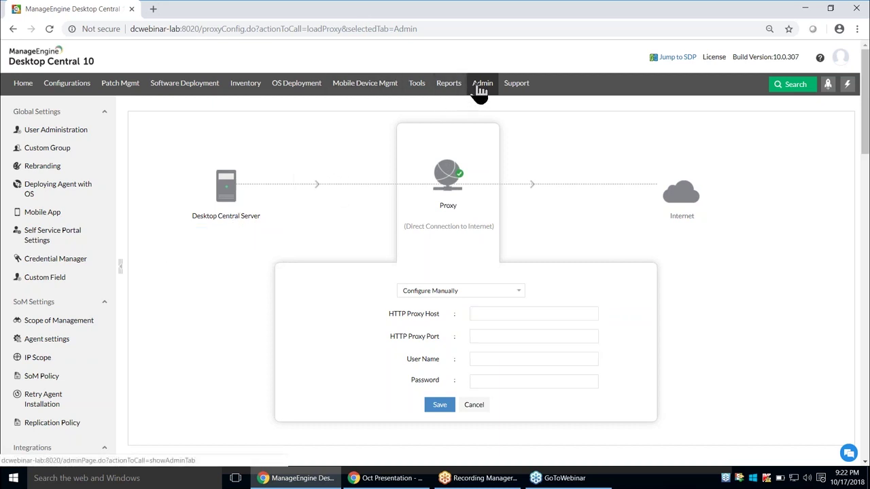
{"action": "scroll", "coordinate": [461, 326], "scroll_direction": "down", "scroll_amount": 2}
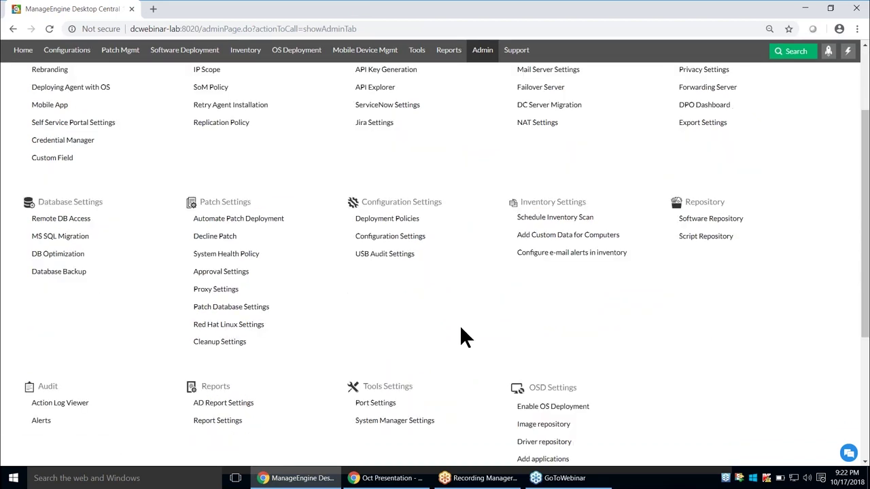
{"action": "scroll", "coordinate": [461, 337], "scroll_direction": "down", "scroll_amount": 1}
{"action": "left_click", "coordinate": [247, 253]}
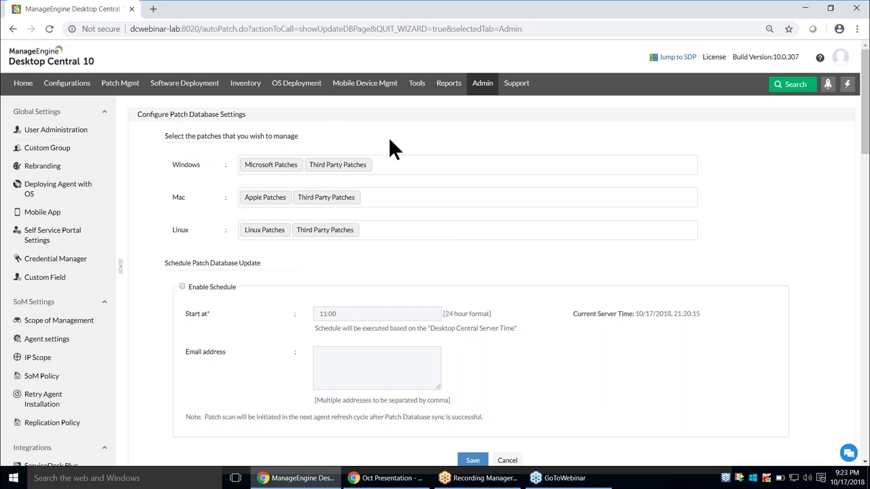
Remove Third Party Patches and Microsoft Patches from the managed Windows patches, and reload the page to discard the removal
{"action": "mouse_move", "coordinate": [367, 165]}
{"action": "left_click", "coordinate": [369, 166]}
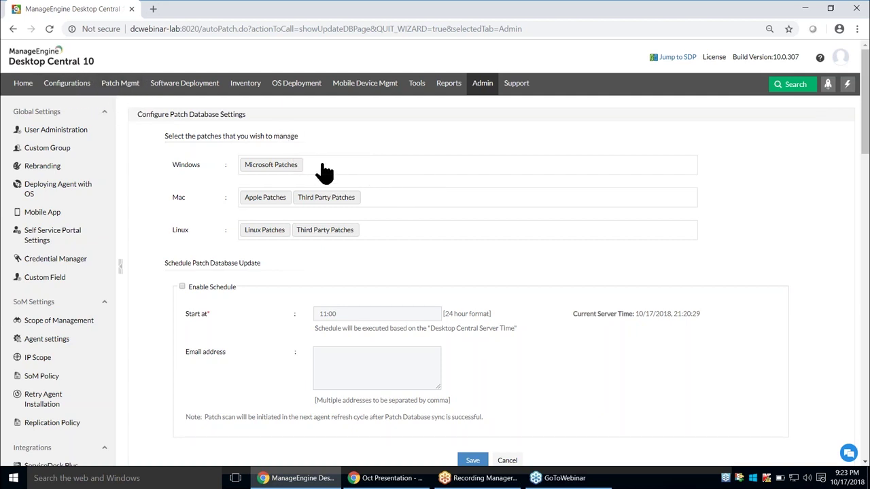
{"action": "left_click", "coordinate": [299, 165]}
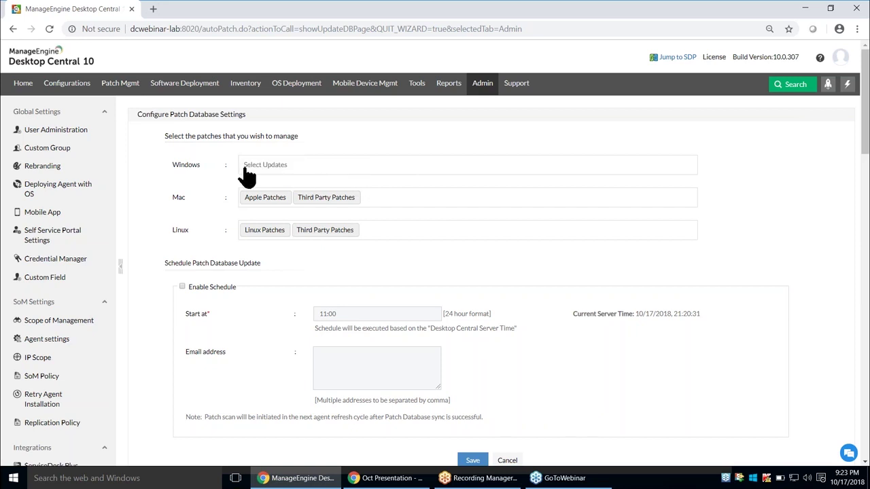
{"action": "left_click", "coordinate": [304, 28]}
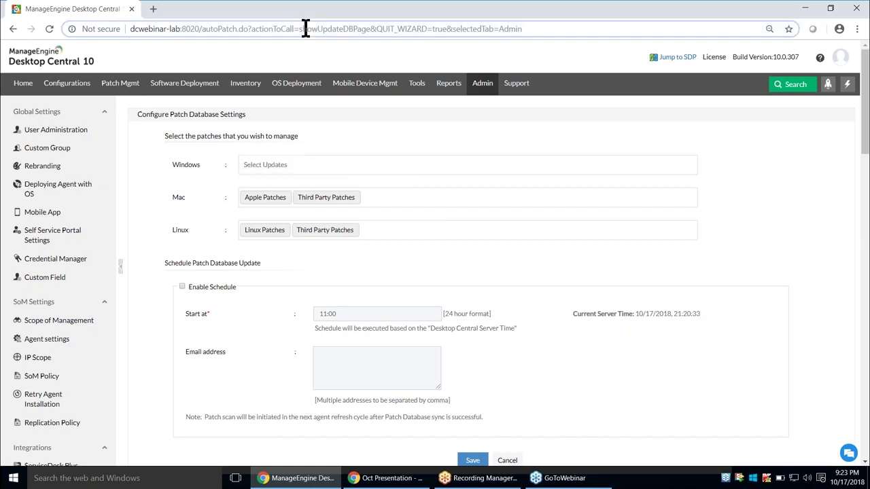
{"action": "key", "text": "Return"}
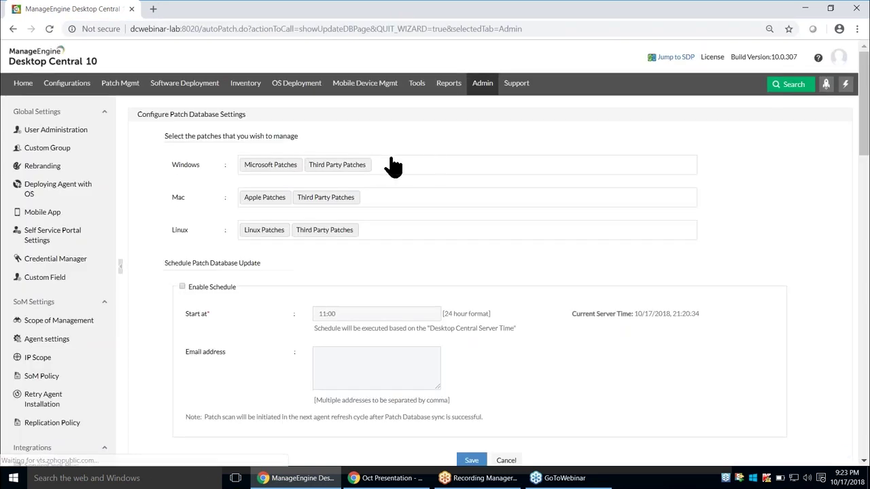
Expand the selection of Windows update types to review the available Microsoft and third-party categories
{"action": "left_click", "coordinate": [388, 166]}
{"action": "mouse_move", "coordinate": [273, 174]}
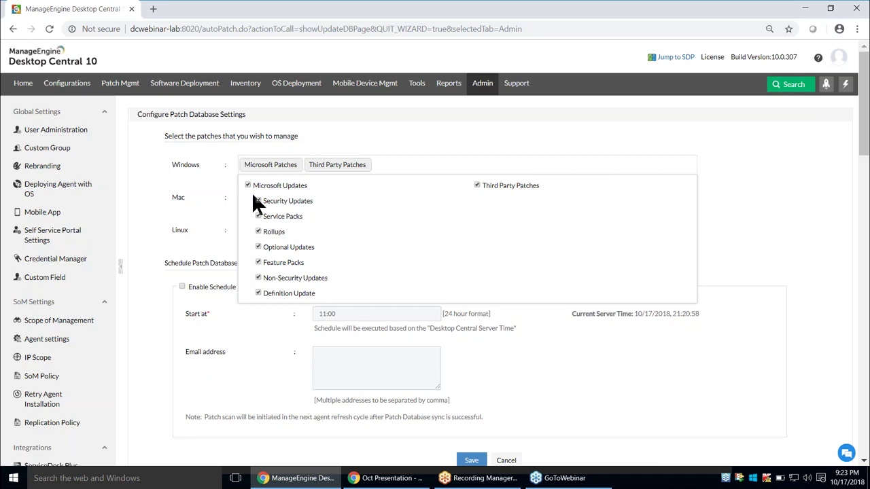
Duplicate the current browser page and open the list of missing patches under patch management there
{"action": "right_click", "coordinate": [89, 3]}
{"action": "left_click", "coordinate": [113, 45]}
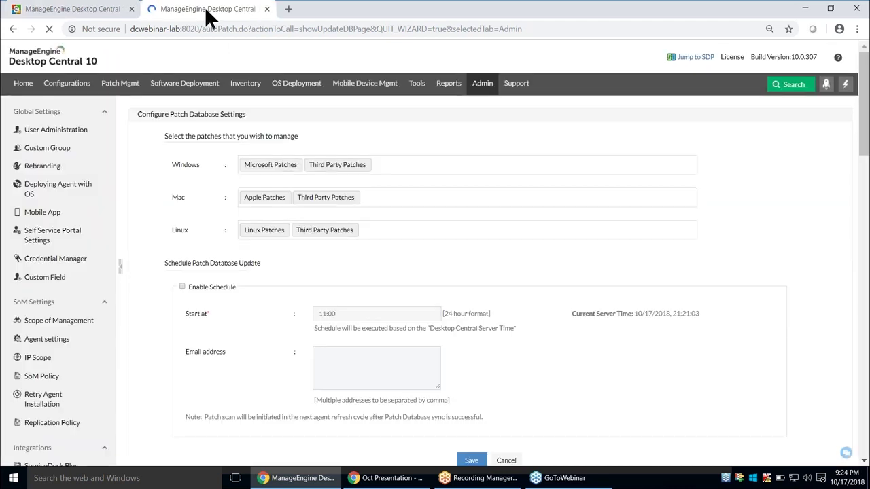
{"action": "left_click", "coordinate": [117, 84]}
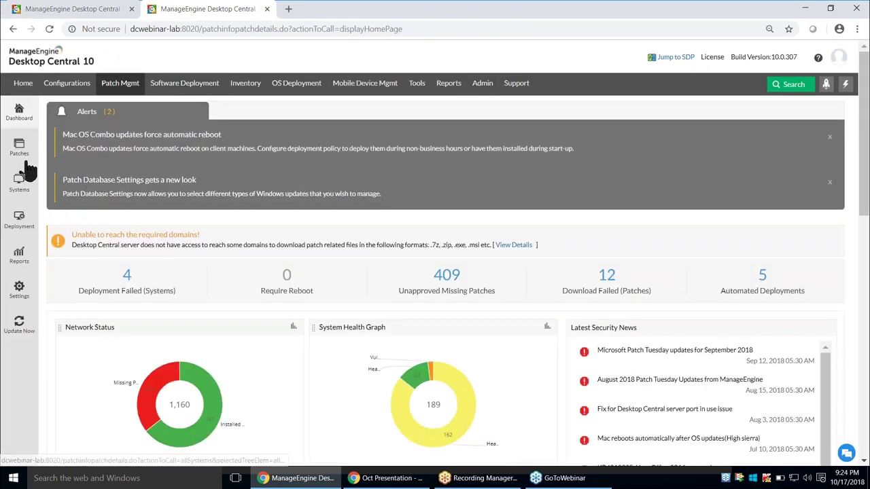
{"action": "left_click", "coordinate": [21, 149]}
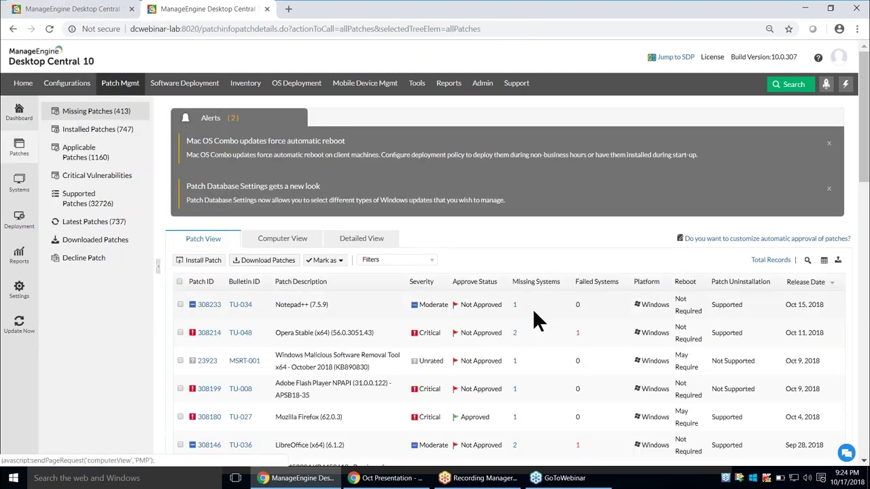
Compare the missing patches list with the Windows update types selected in the patch database settings
{"action": "scroll", "coordinate": [516, 310], "scroll_direction": "down", "scroll_amount": 1}
{"action": "scroll", "coordinate": [577, 289], "scroll_direction": "up", "scroll_amount": 1}
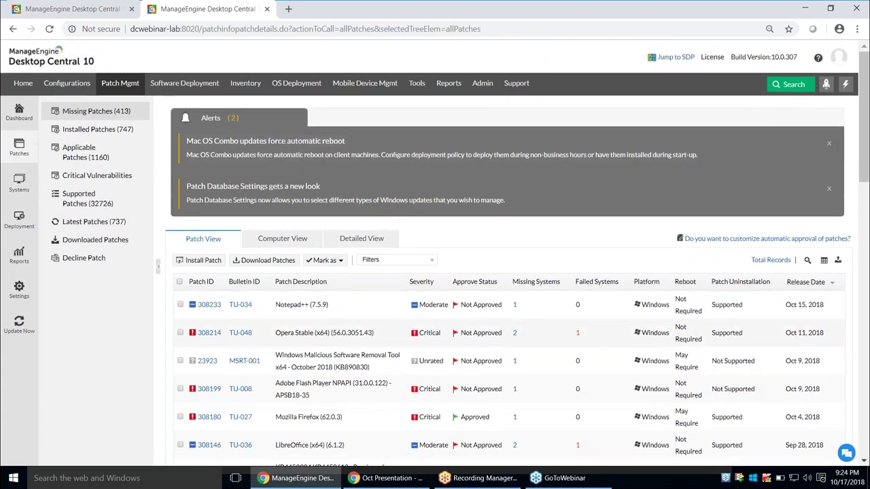
{"action": "left_click", "coordinate": [74, 10]}
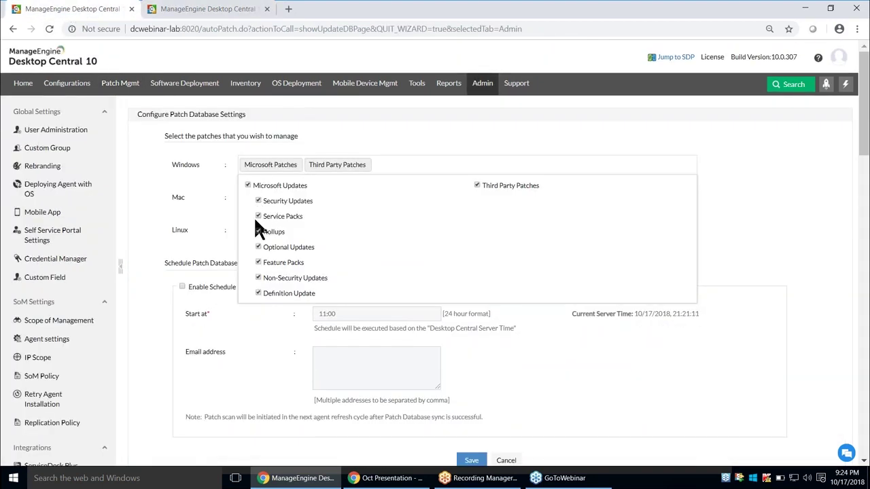
{"action": "left_click", "coordinate": [188, 9]}
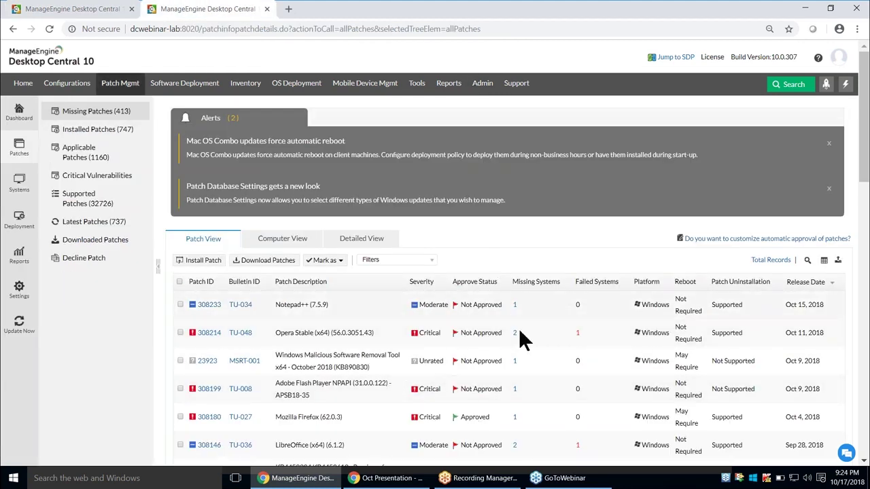
Enable the scheduled patch database update in the Patch Database Settings and open its start time for editing
{"action": "left_click", "coordinate": [87, 10]}
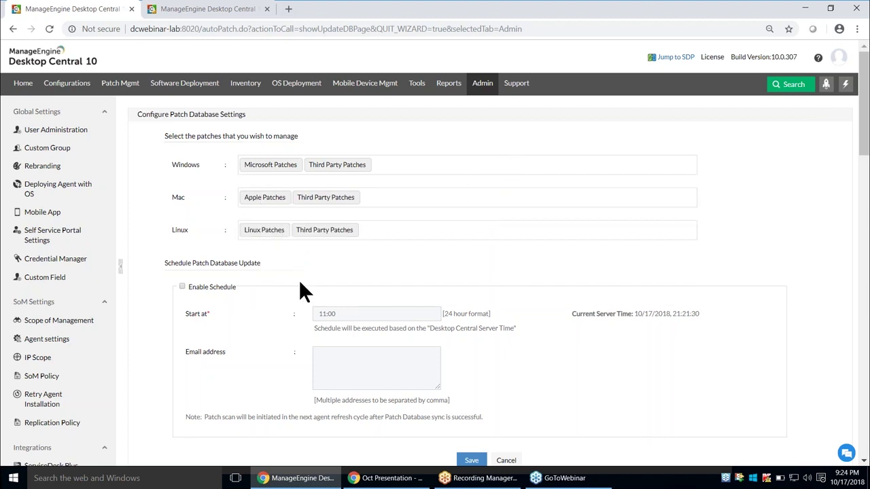
{"action": "left_click", "coordinate": [182, 287]}
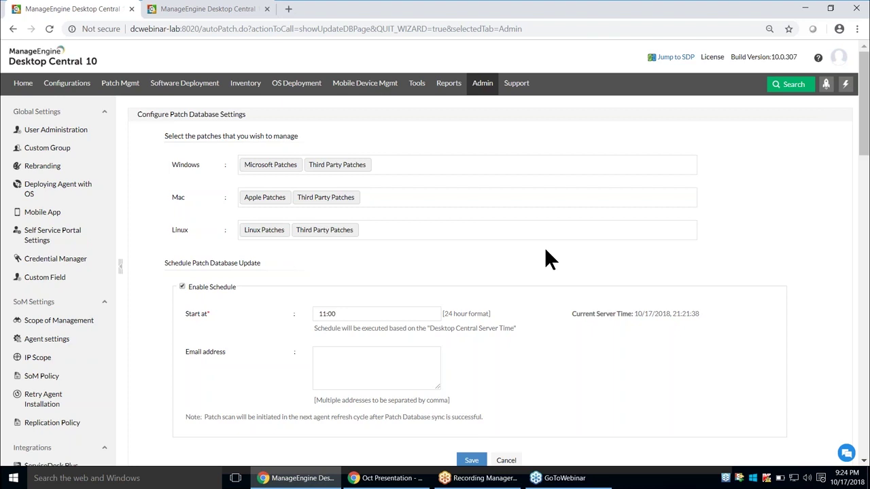
{"action": "left_click", "coordinate": [367, 314]}
{"action": "scroll", "coordinate": [506, 317], "scroll_direction": "down", "scroll_amount": 1}
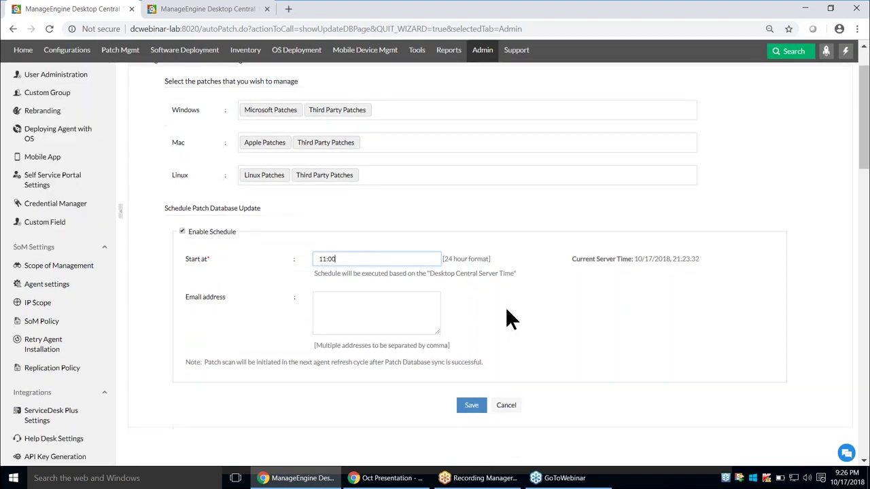
{"action": "scroll", "coordinate": [462, 314], "scroll_direction": "up", "scroll_amount": 1}
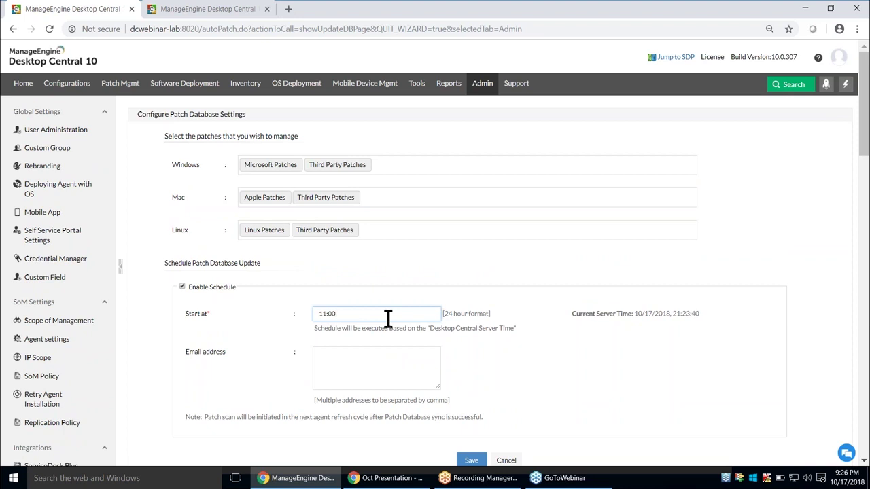
Open the managed computers in Scope of Management and bring up the page for adding computers
{"action": "left_click", "coordinate": [485, 88]}
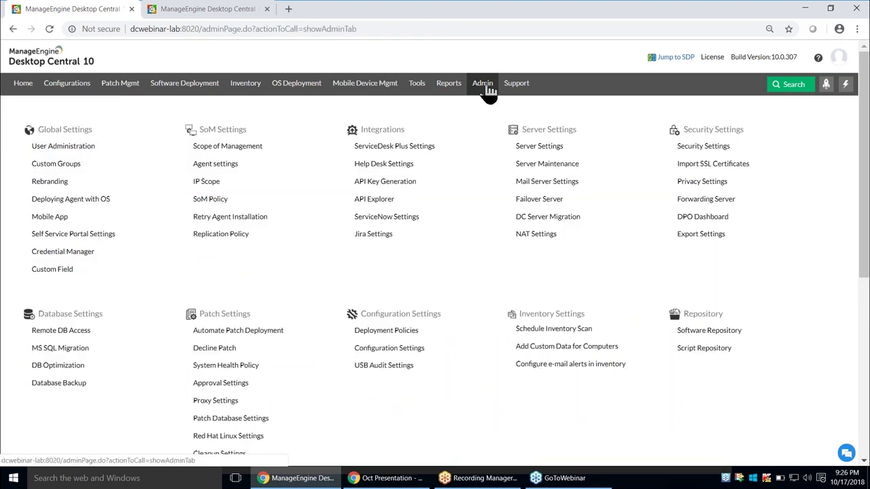
{"action": "left_click", "coordinate": [230, 149]}
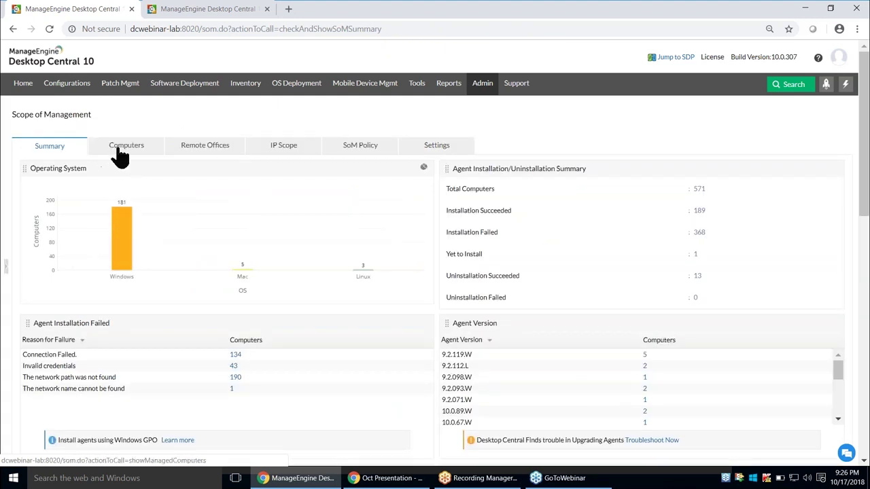
{"action": "left_click", "coordinate": [138, 148]}
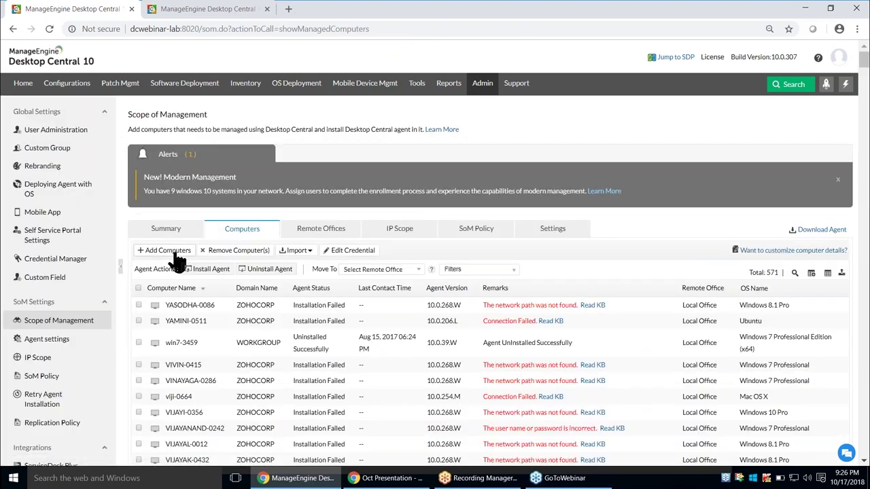
{"action": "left_click", "coordinate": [170, 250]}
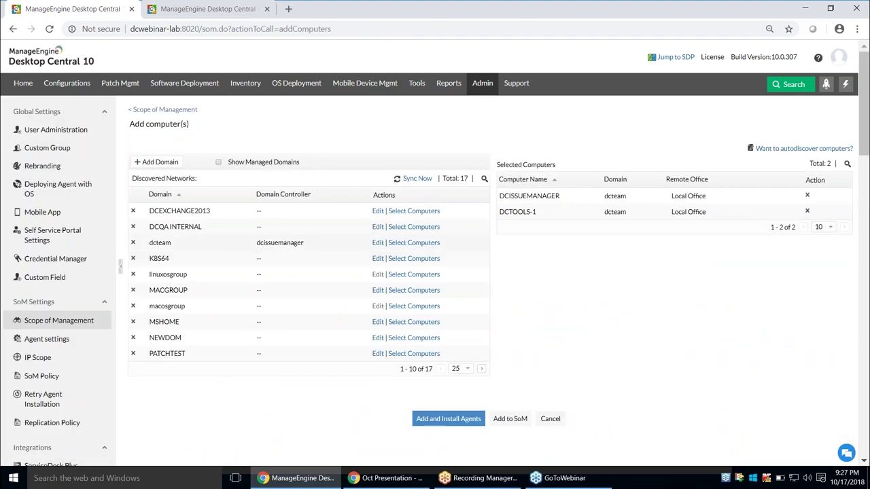
Open the Add Domain form, switch the network type to Active Directory, and close the form without adding a domain
{"action": "left_click", "coordinate": [162, 163]}
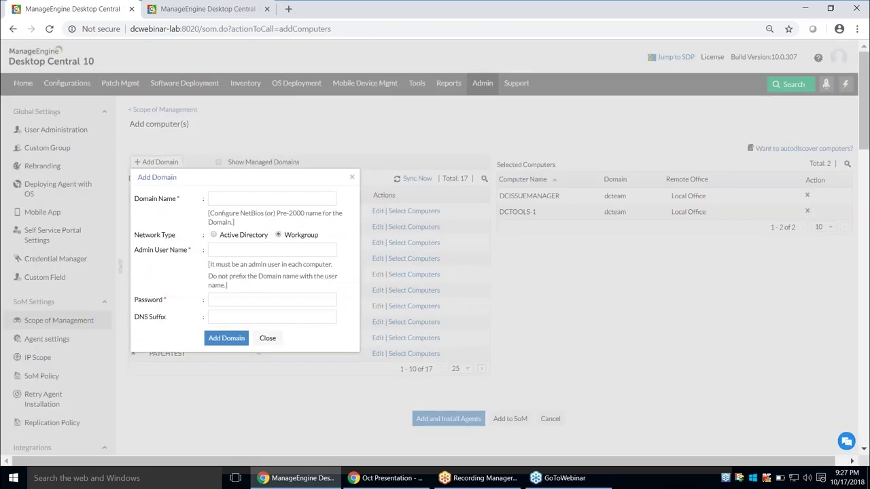
{"action": "left_click", "coordinate": [214, 235]}
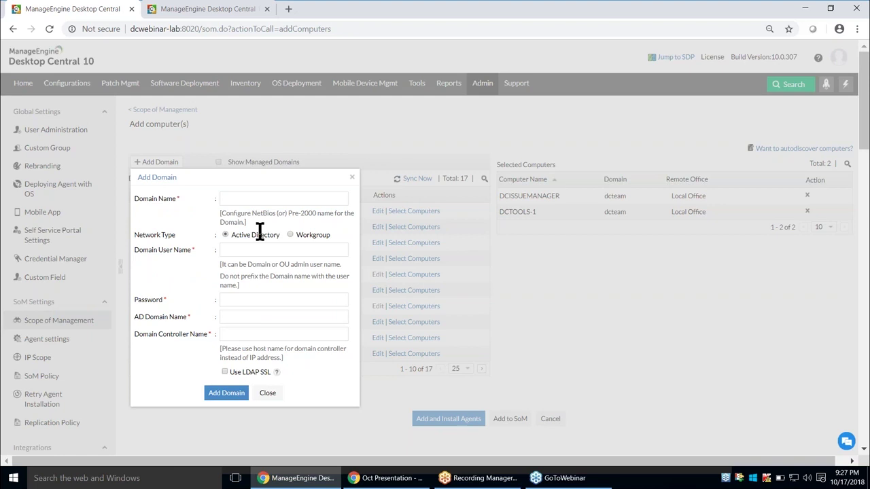
{"action": "left_click", "coordinate": [267, 394]}
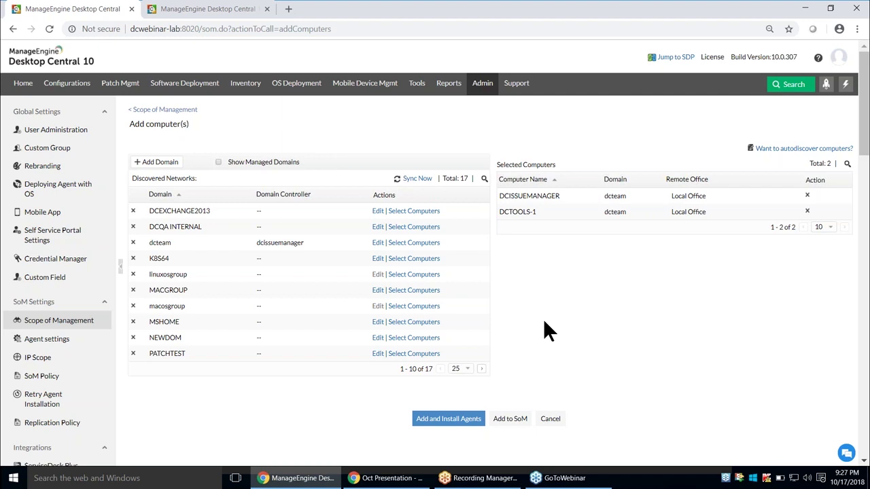
Review the general agent settings and the Agent Tray Icon settings for managed computers
{"action": "left_click", "coordinate": [79, 343]}
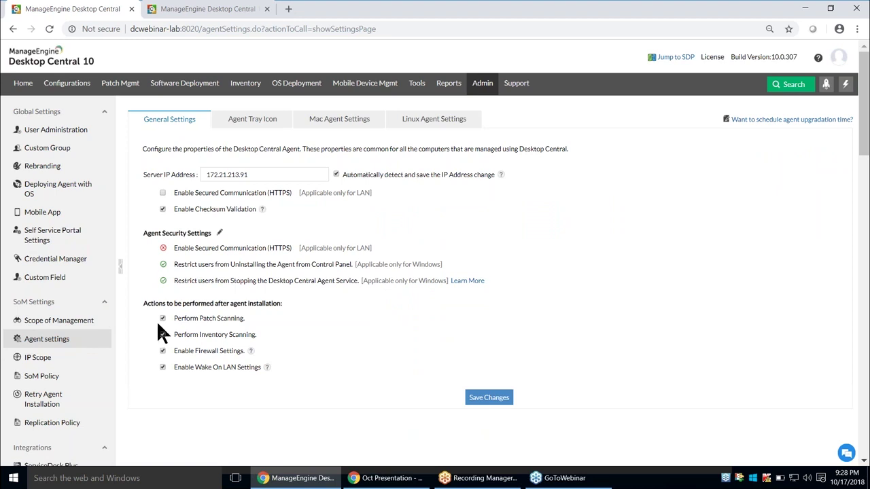
{"action": "left_click", "coordinate": [250, 127]}
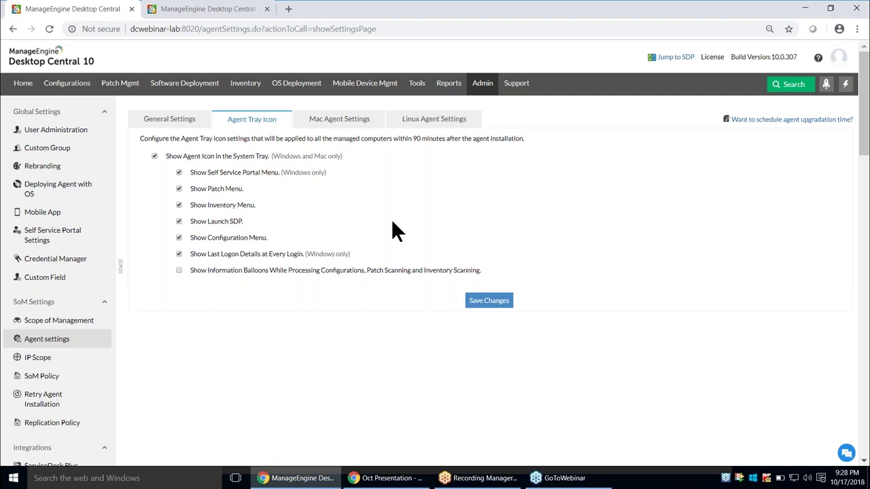
Open the Scan Systems page in Patch Management to review the network scan summary and scan status of the computers
{"action": "left_click", "coordinate": [127, 91]}
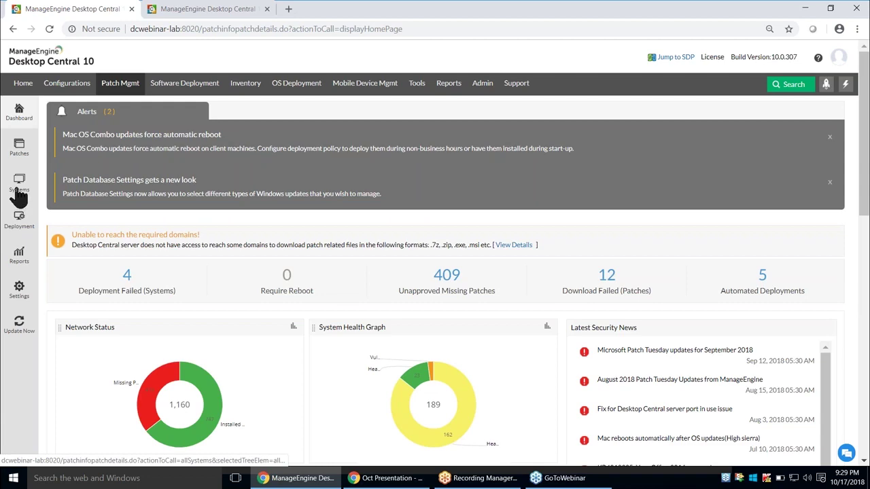
{"action": "left_click", "coordinate": [19, 190]}
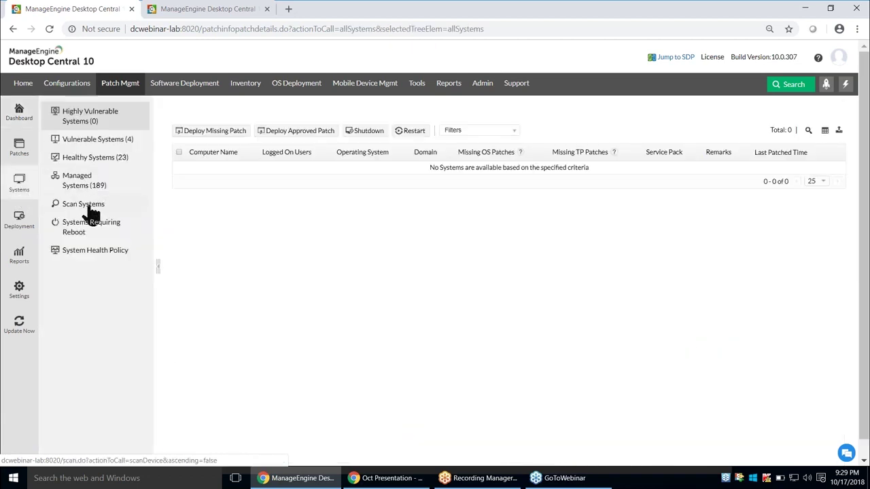
{"action": "left_click", "coordinate": [88, 207]}
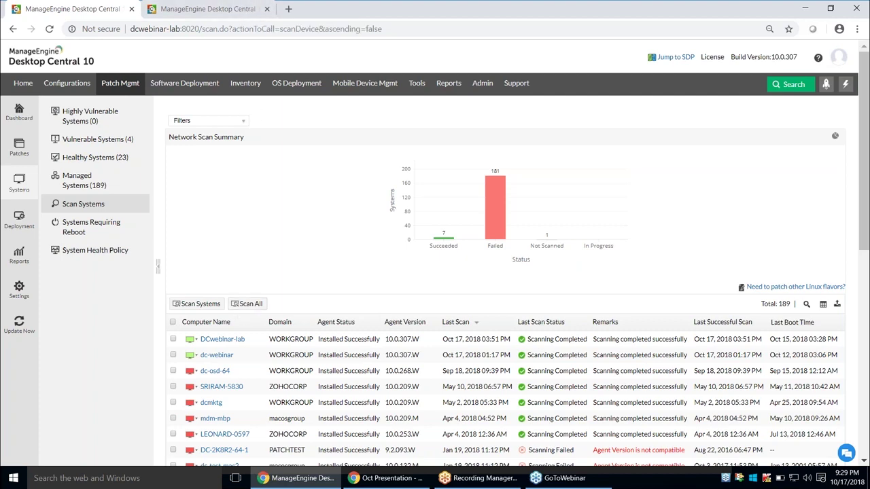
Select all listed missing patches and open an installation configuration for them, reviewing its patch list and target settings
{"action": "left_click", "coordinate": [237, 8]}
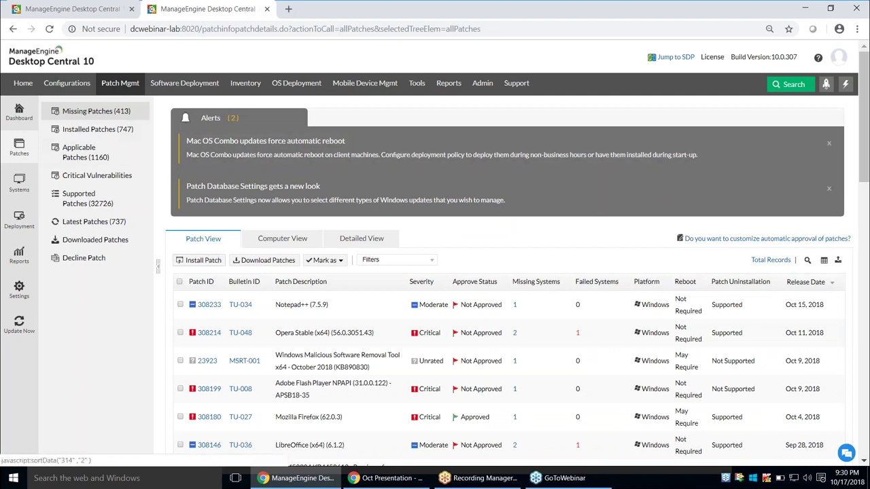
{"action": "left_click", "coordinate": [178, 278]}
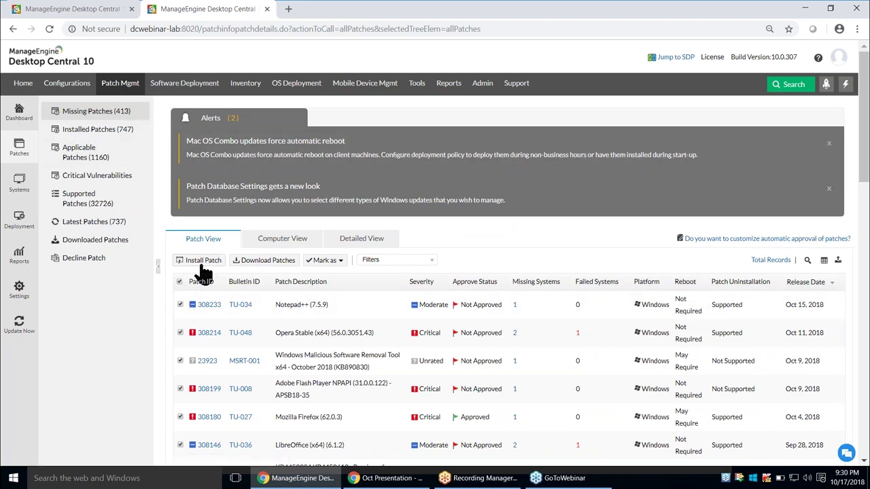
{"action": "left_click", "coordinate": [202, 263]}
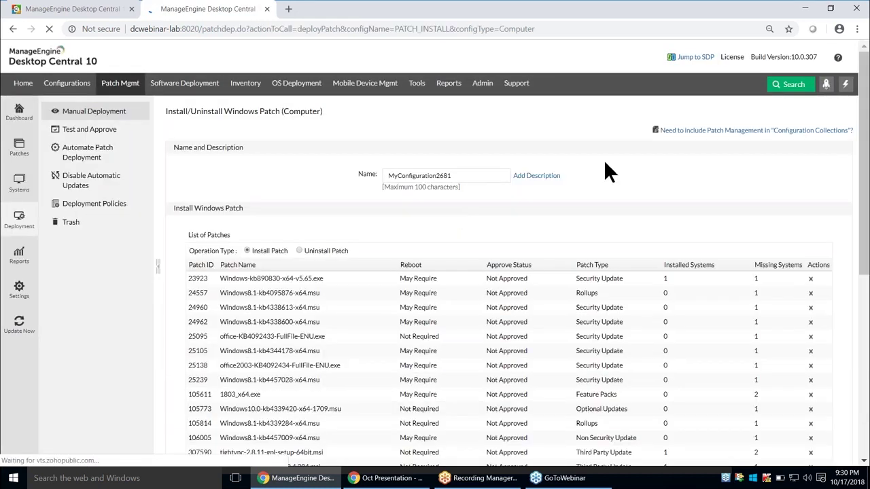
{"action": "scroll", "coordinate": [658, 220], "scroll_direction": "down", "scroll_amount": 2}
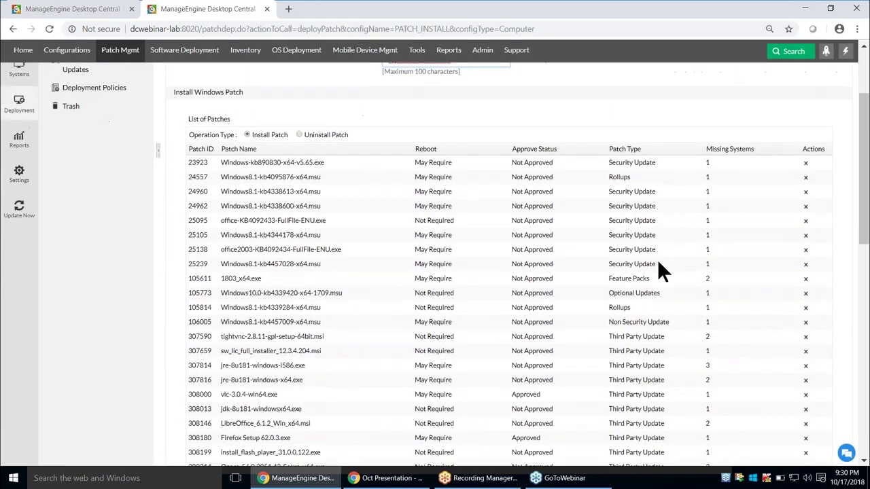
{"action": "scroll", "coordinate": [658, 261], "scroll_direction": "down", "scroll_amount": 6}
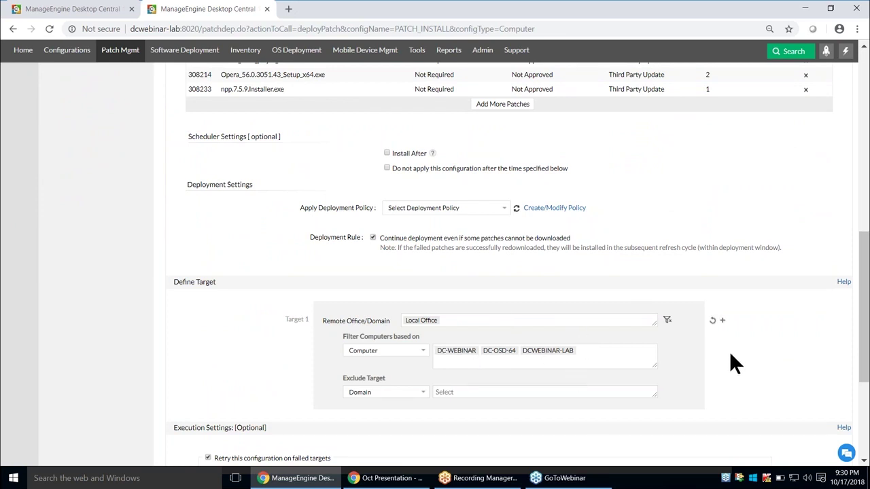
Apply the Chrome Deploy Policy to the patch installation configuration and review its target and execution settings
{"action": "scroll", "coordinate": [729, 352], "scroll_direction": "down", "scroll_amount": 1}
{"action": "left_click", "coordinate": [430, 152]}
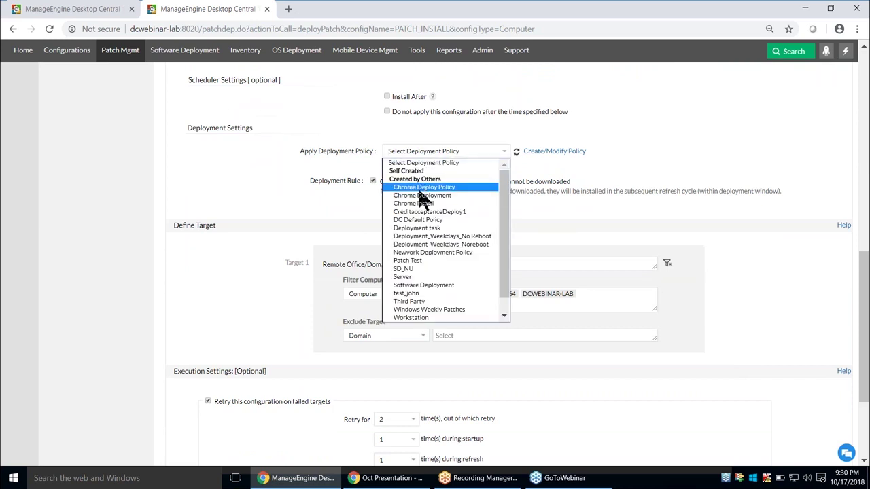
{"action": "left_click", "coordinate": [419, 187]}
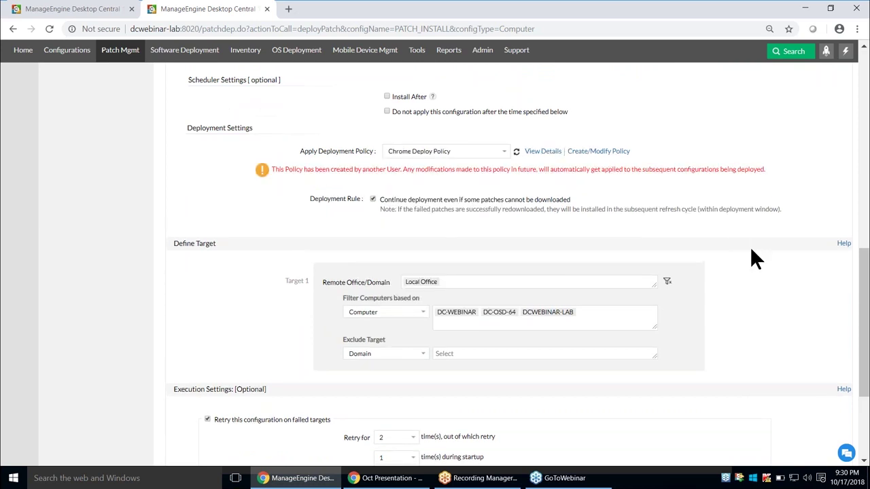
{"action": "scroll", "coordinate": [751, 258], "scroll_direction": "down", "scroll_amount": 3}
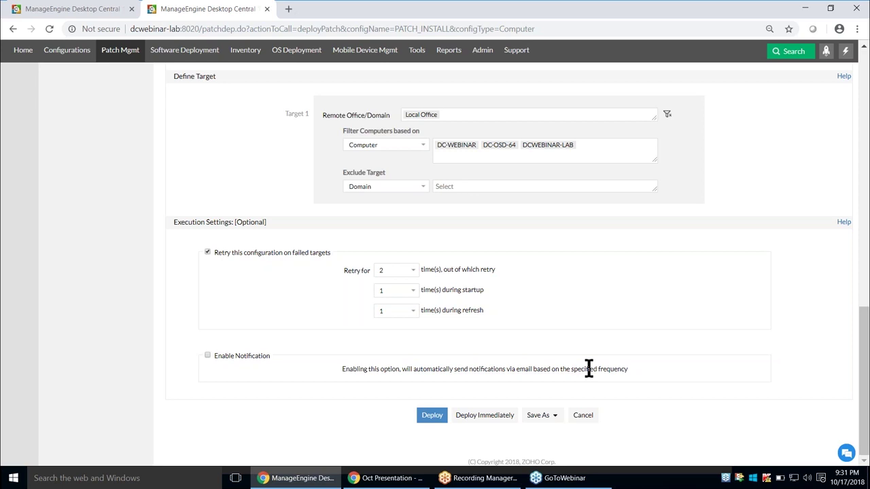
{"action": "scroll", "coordinate": [589, 369], "scroll_direction": "up", "scroll_amount": 15}
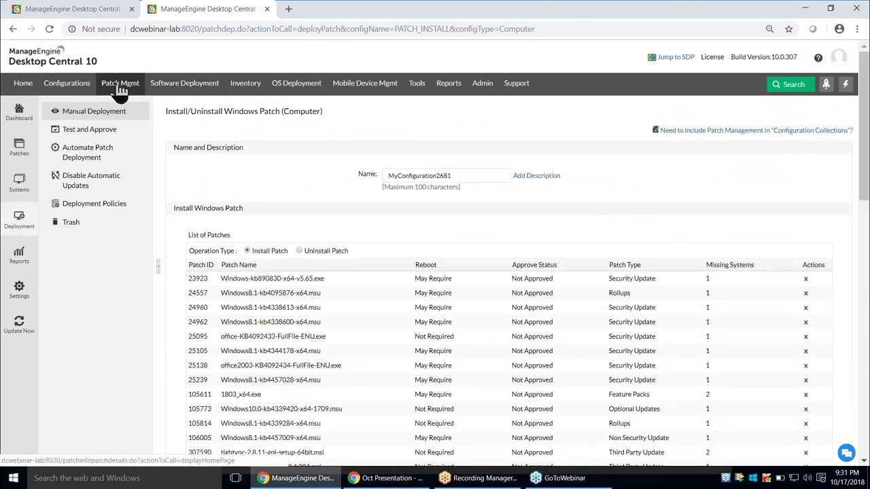
Open the Test and Approve settings, switch patch approval to Automatically without testing, and set it back to Test and Approve
{"action": "left_click", "coordinate": [96, 140]}
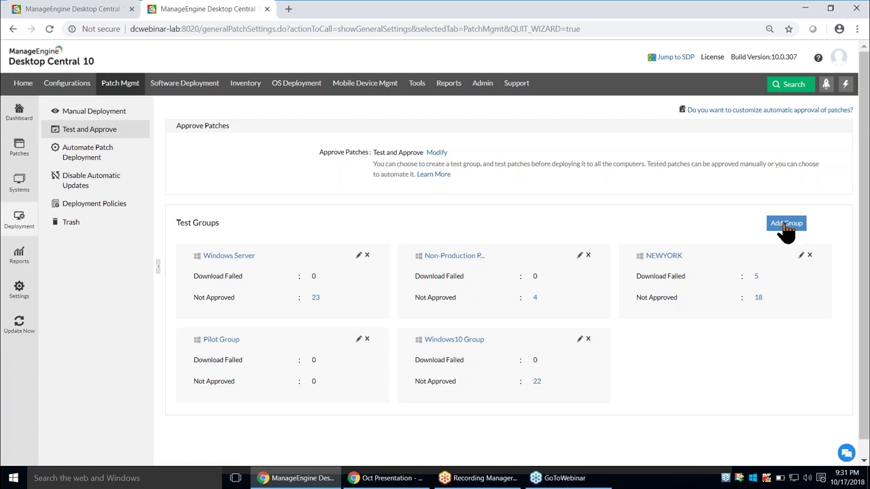
{"action": "left_click", "coordinate": [439, 152]}
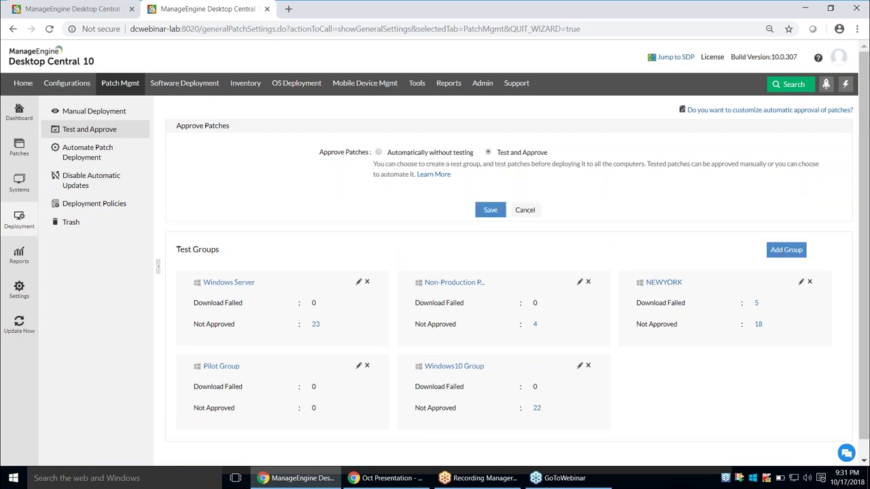
{"action": "left_click", "coordinate": [378, 153]}
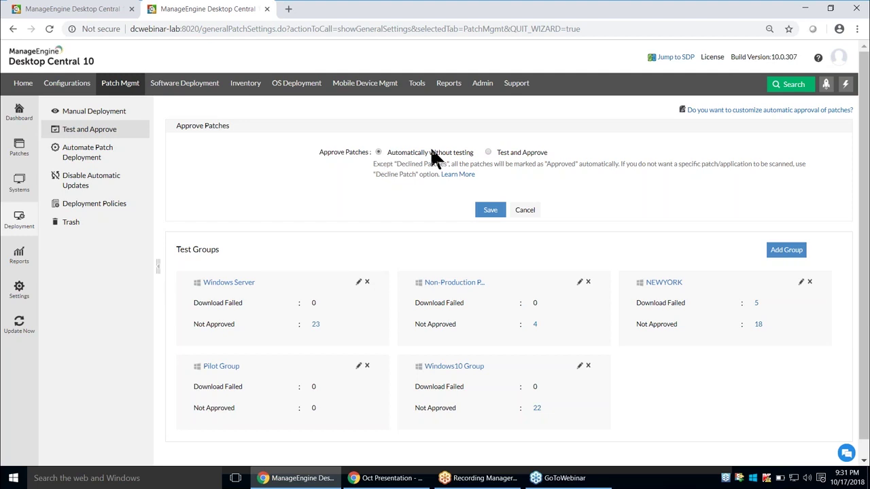
{"action": "left_click", "coordinate": [487, 152]}
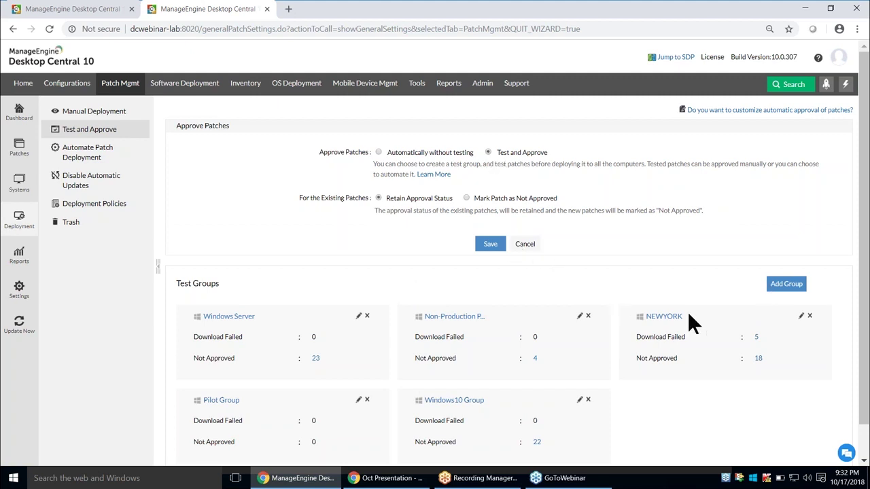
Start adding a test group, view the form for creating a new custom group, and return to the Test Group Deployment form
{"action": "left_click", "coordinate": [779, 288]}
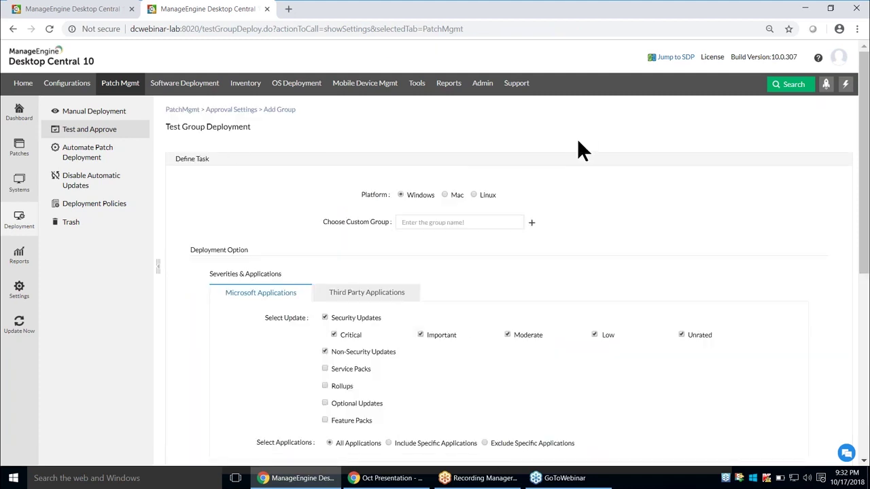
{"action": "scroll", "coordinate": [578, 148], "scroll_direction": "down", "scroll_amount": 1}
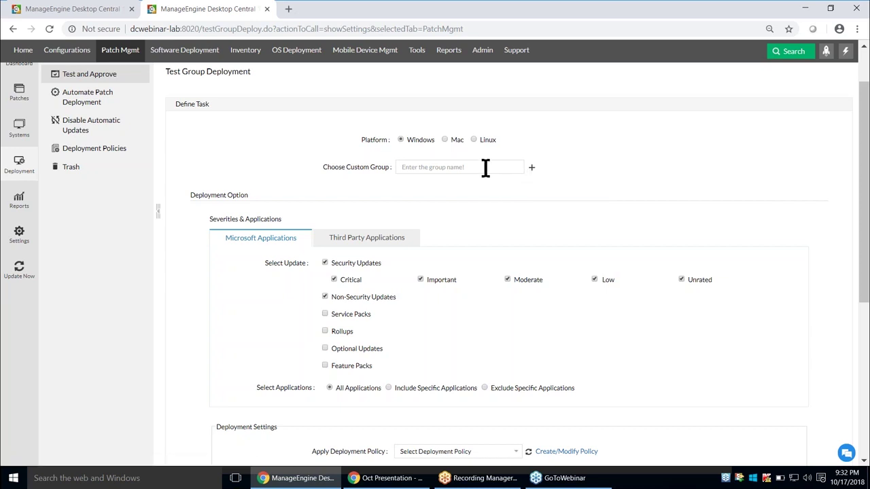
{"action": "left_click", "coordinate": [532, 168]}
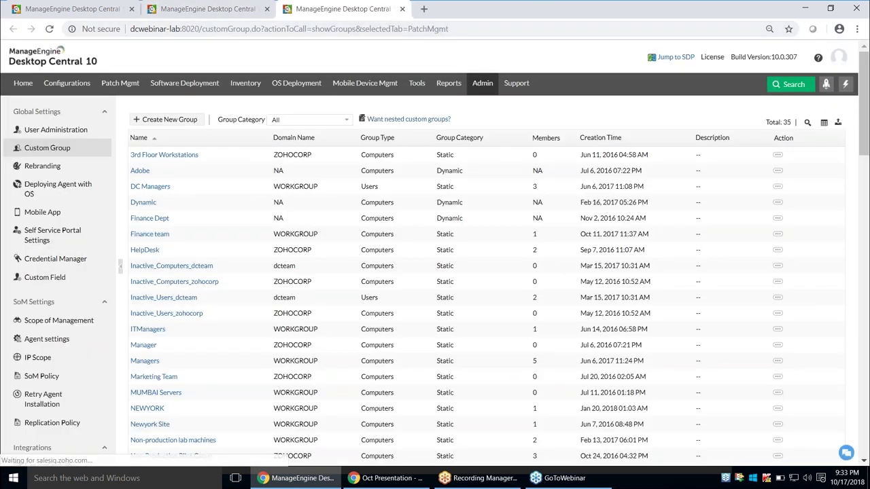
{"action": "left_click", "coordinate": [167, 121]}
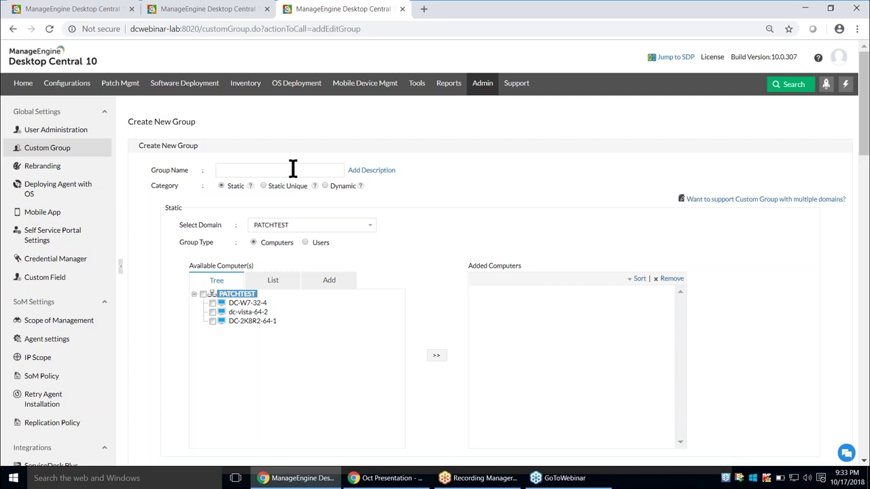
{"action": "left_click", "coordinate": [211, 19]}
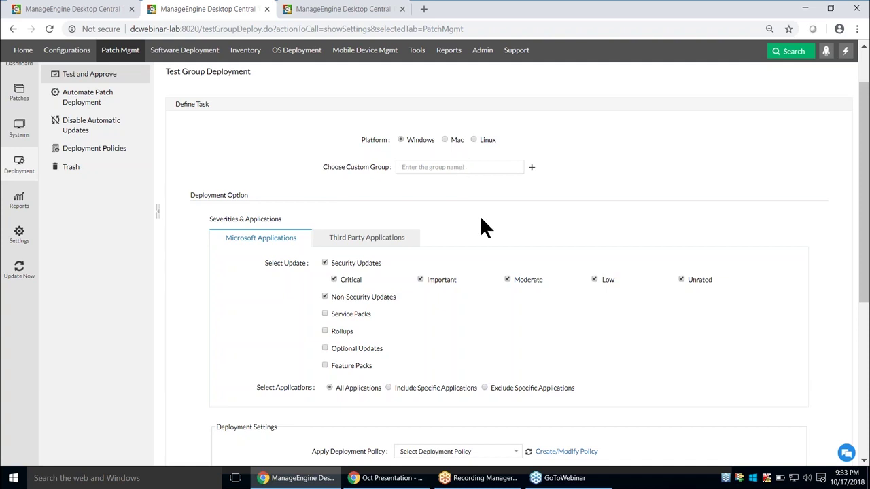
Restrict the test group's Microsoft updates to specific applications and apply the Chrome Deploy Policy
{"action": "scroll", "coordinate": [481, 219], "scroll_direction": "down", "scroll_amount": 2}
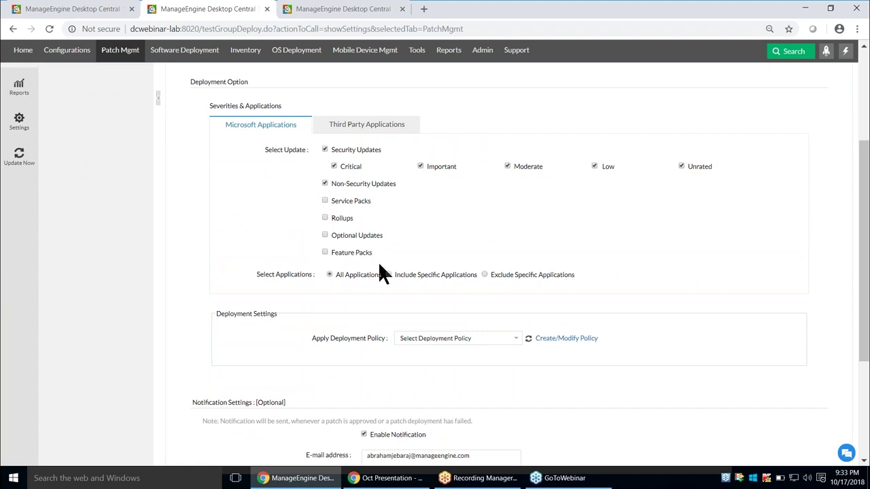
{"action": "left_click", "coordinate": [389, 275]}
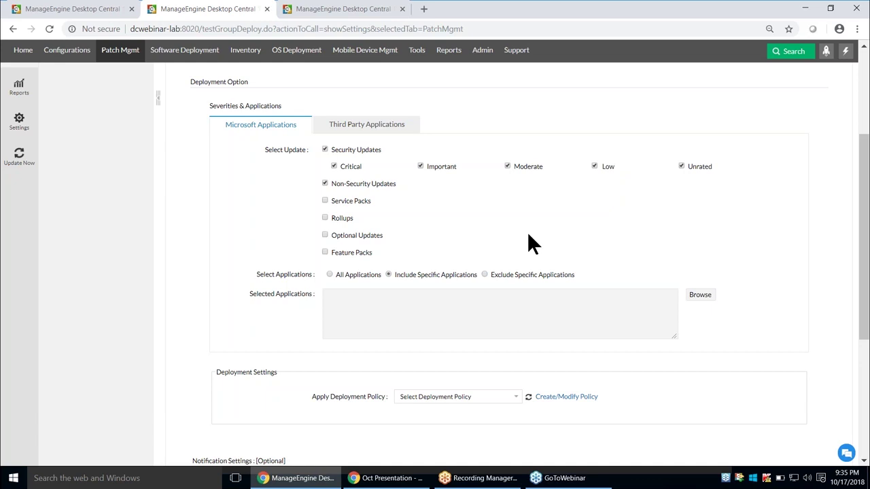
{"action": "scroll", "coordinate": [528, 235], "scroll_direction": "down", "scroll_amount": 1}
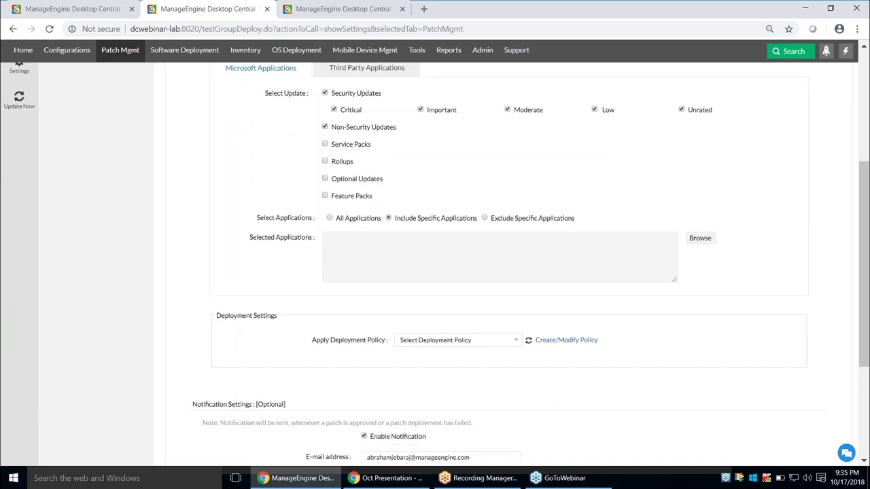
{"action": "scroll", "coordinate": [524, 281], "scroll_direction": "down", "scroll_amount": 1}
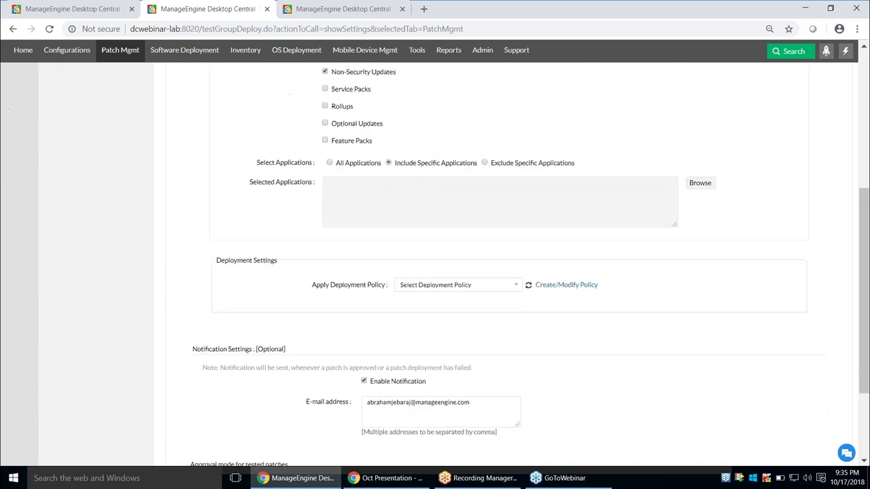
{"action": "left_click", "coordinate": [507, 283]}
{"action": "left_click", "coordinate": [466, 319]}
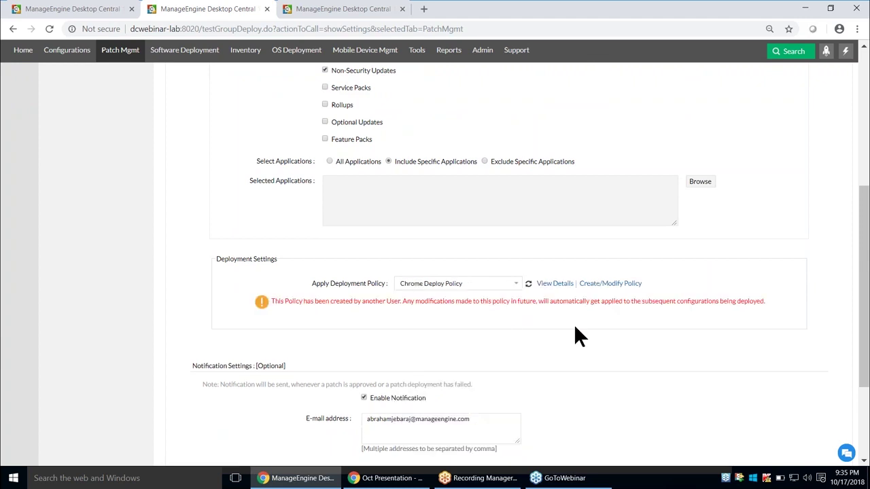
Review the test group's notification e-mail setting and set tested patches to be approved automatically after 2 days
{"action": "scroll", "coordinate": [574, 324], "scroll_direction": "down", "scroll_amount": 1}
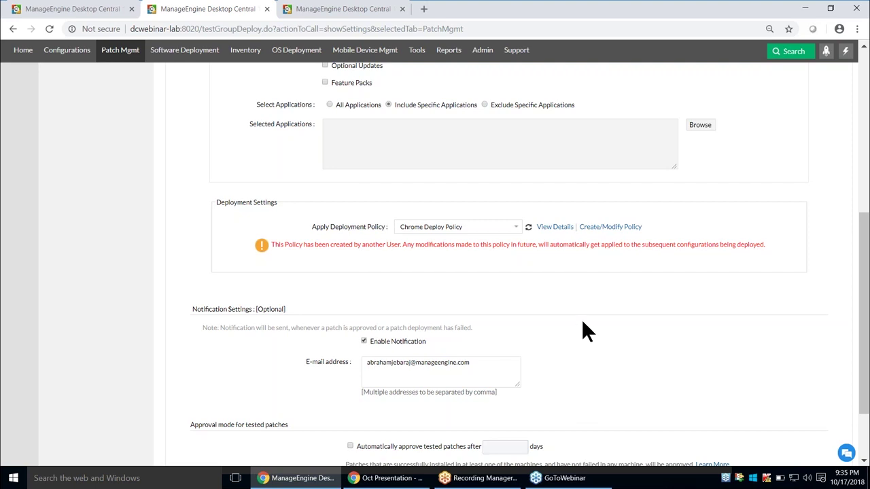
{"action": "scroll", "coordinate": [578, 331], "scroll_direction": "down", "scroll_amount": 3}
{"action": "left_click", "coordinate": [484, 279]}
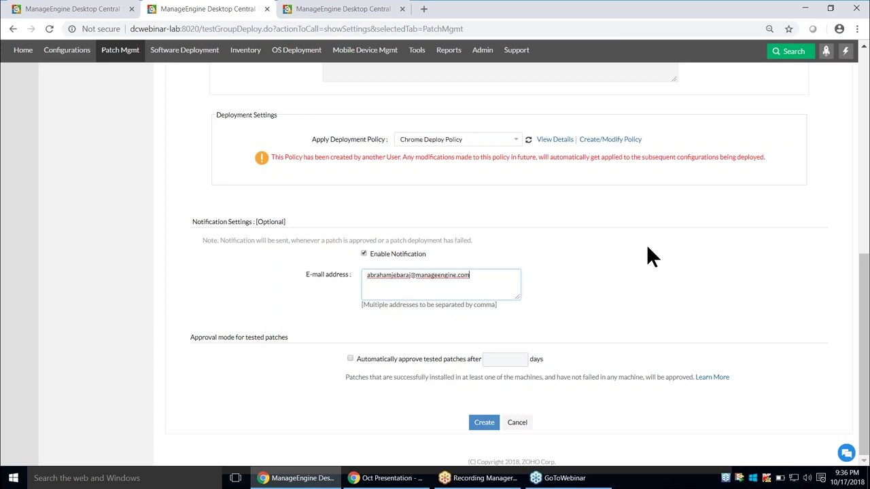
{"action": "left_click", "coordinate": [350, 359]}
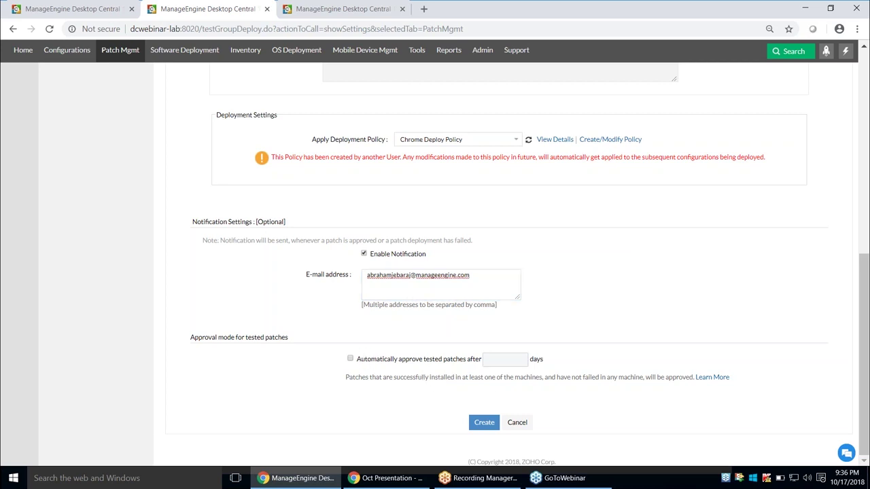
{"action": "left_click", "coordinate": [501, 359]}
{"action": "type", "text": "2"}
{"action": "scroll", "coordinate": [586, 333], "scroll_direction": "up", "scroll_amount": 10}
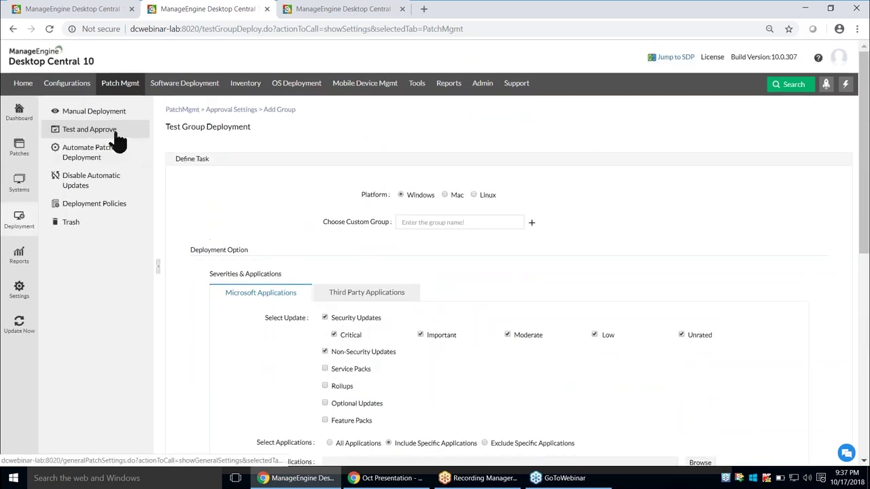
Return to the Test and Approve overview and open Pilot Group to examine its configuration, patch criteria, and deployment settings
{"action": "left_click", "coordinate": [116, 134]}
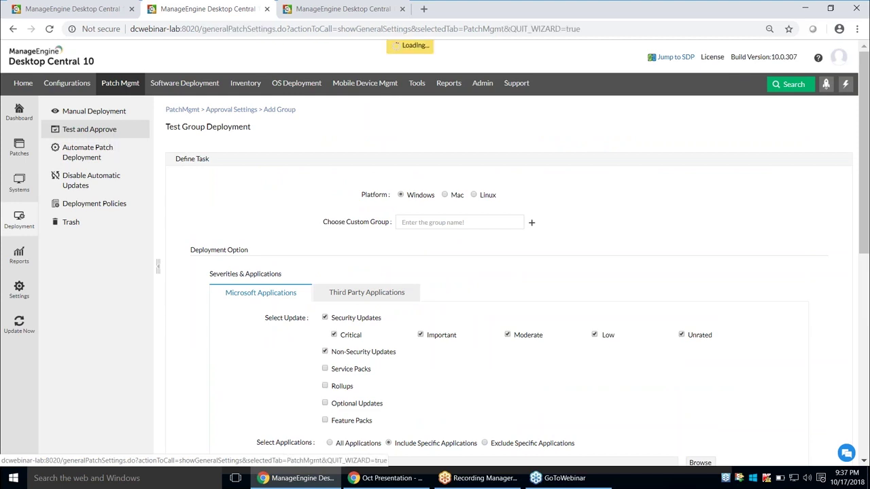
{"action": "scroll", "coordinate": [304, 291], "scroll_direction": "down", "scroll_amount": 1}
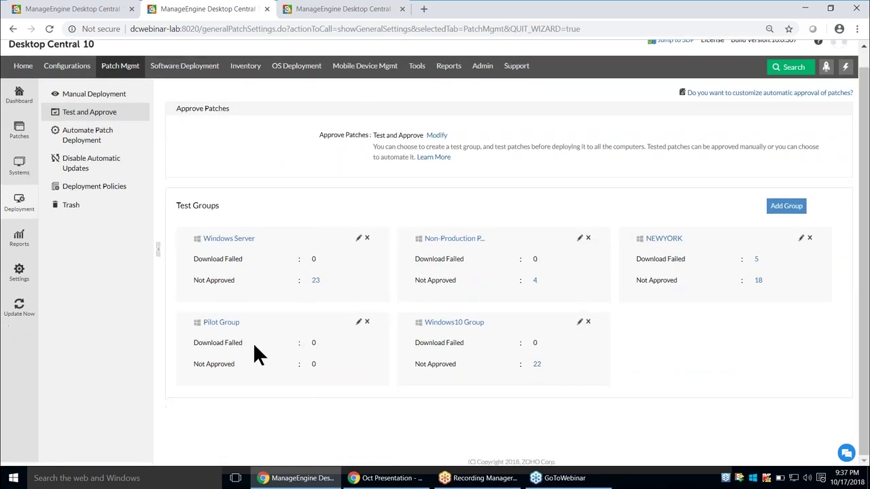
{"action": "left_click", "coordinate": [220, 324]}
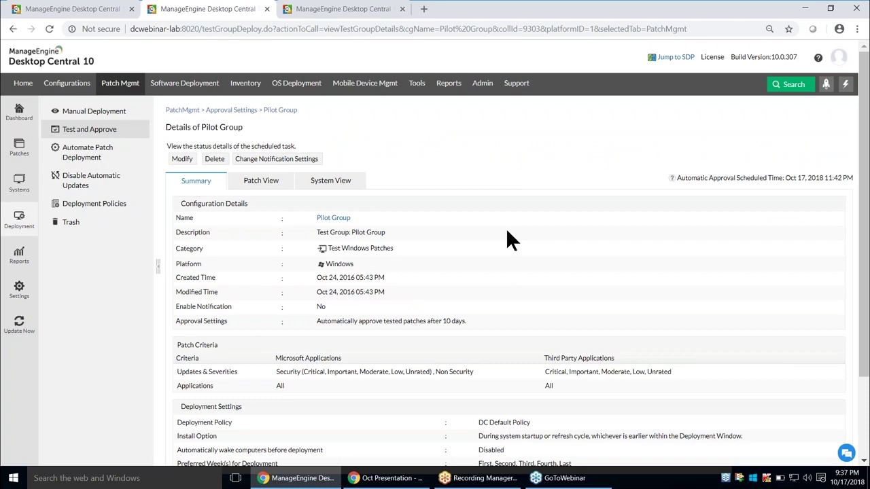
{"action": "scroll", "coordinate": [507, 232], "scroll_direction": "down", "scroll_amount": 1}
{"action": "scroll", "coordinate": [507, 231], "scroll_direction": "down", "scroll_amount": 1}
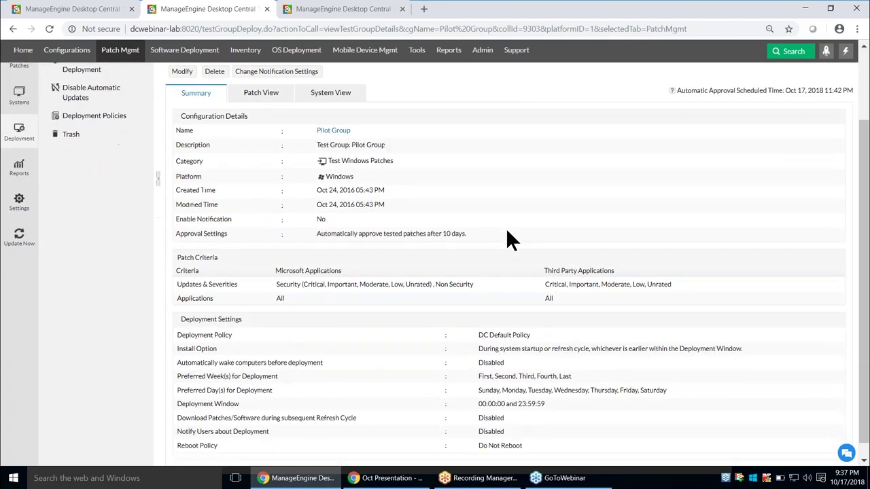
{"action": "scroll", "coordinate": [508, 239], "scroll_direction": "up", "scroll_amount": 2}
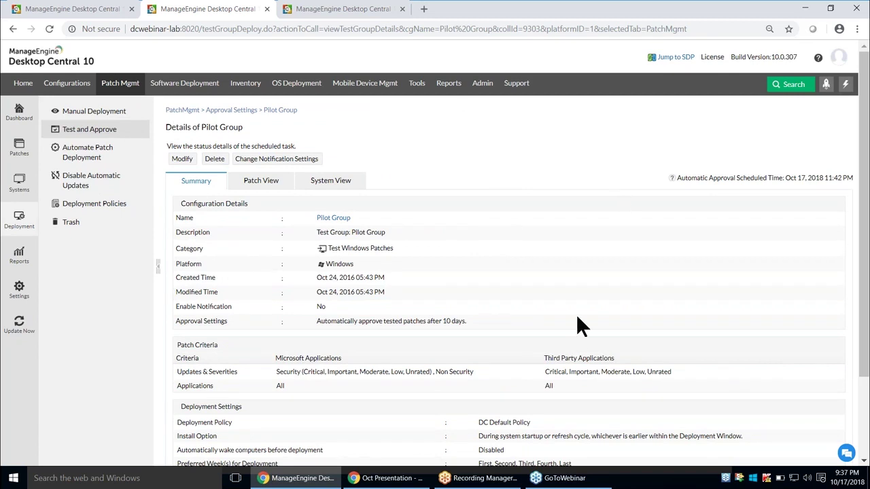
Check Pilot Group's patch list and return to its summary
{"action": "left_click", "coordinate": [285, 189]}
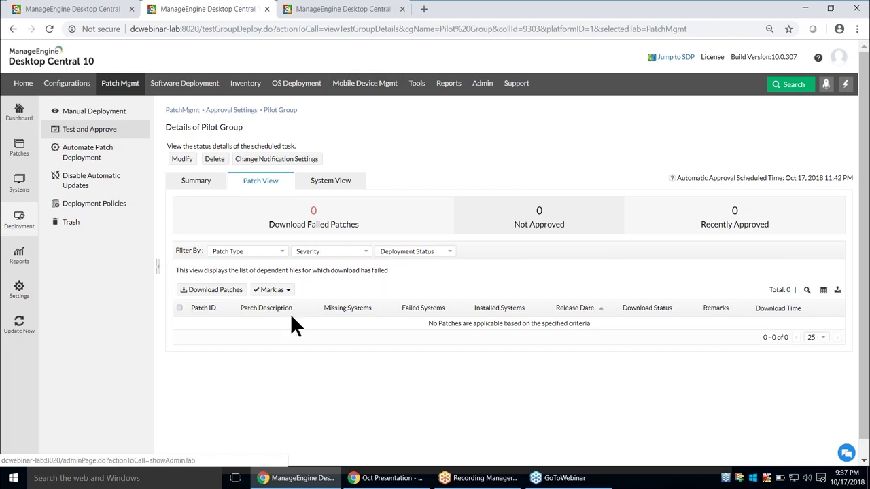
{"action": "left_click", "coordinate": [193, 181]}
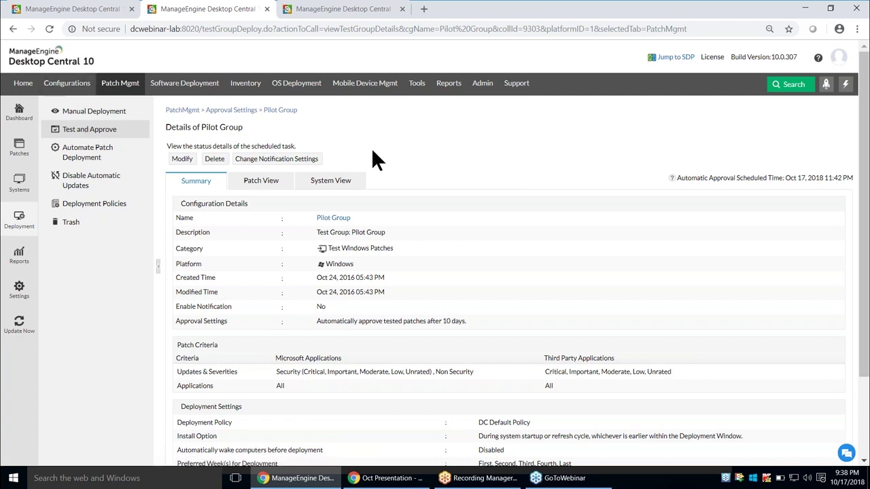
Switch to the slide presentation and advance to the Patch DB sync & Scanning Process slide
{"action": "key", "text": "alt+Tab"}
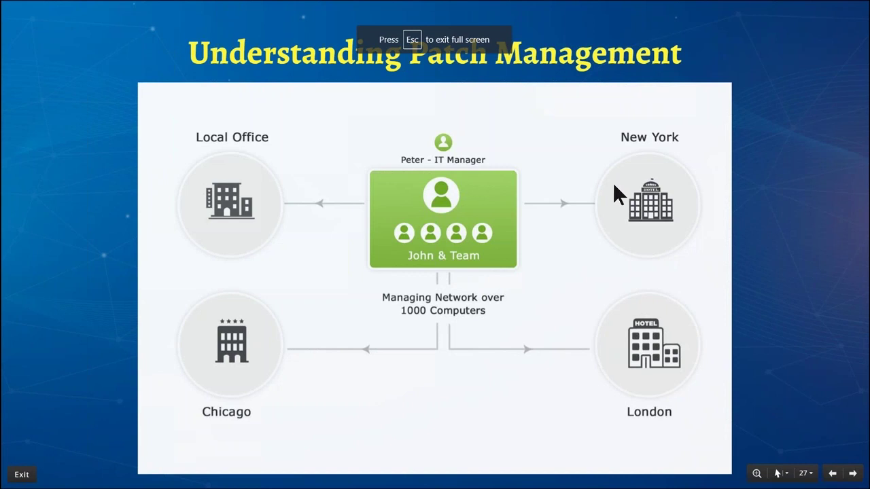
{"action": "key", "text": "Right"}
{"action": "key", "text": "Right"}
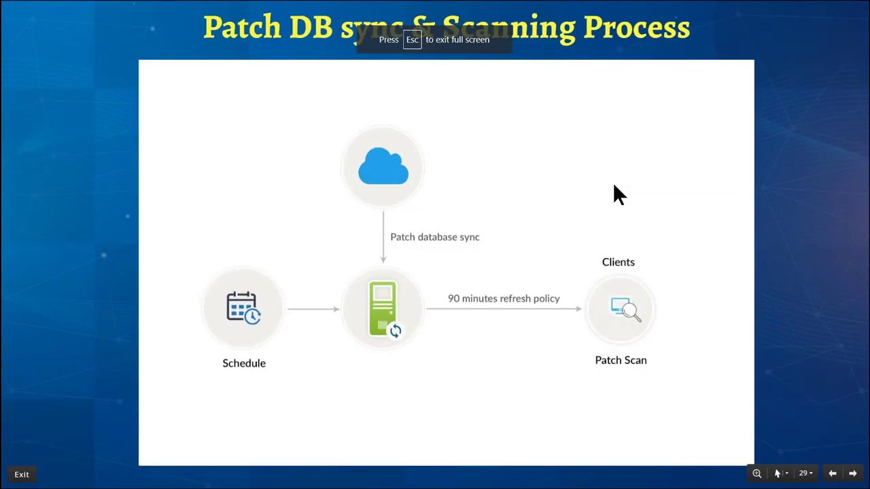
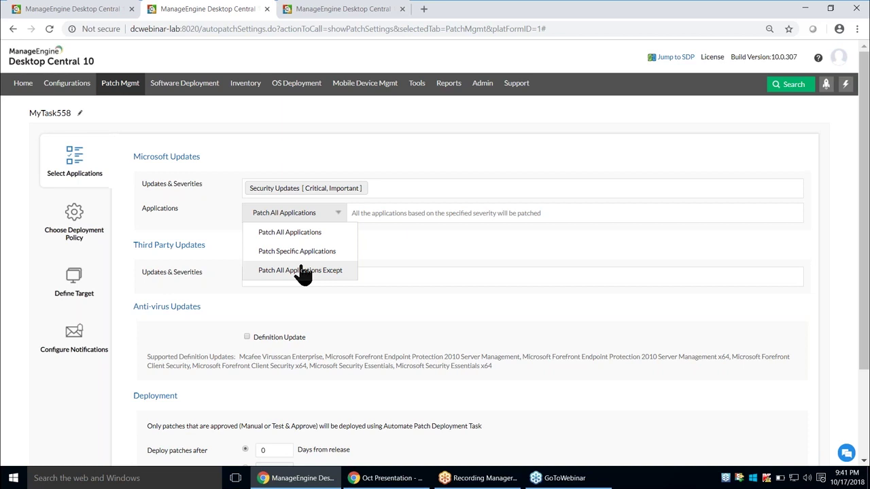
Set the Microsoft updates to Patch All Applications Except and review the third-party severity options and deployment delay settings
{"action": "left_click", "coordinate": [302, 270]}
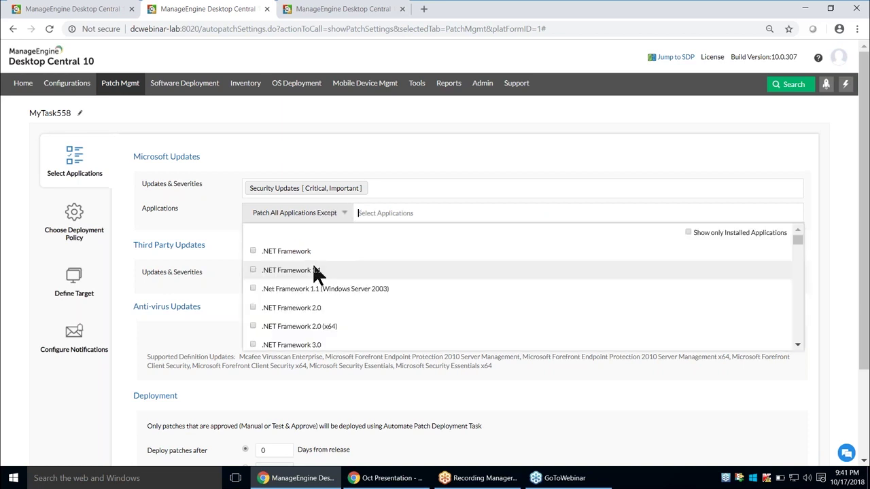
{"action": "left_click", "coordinate": [217, 244]}
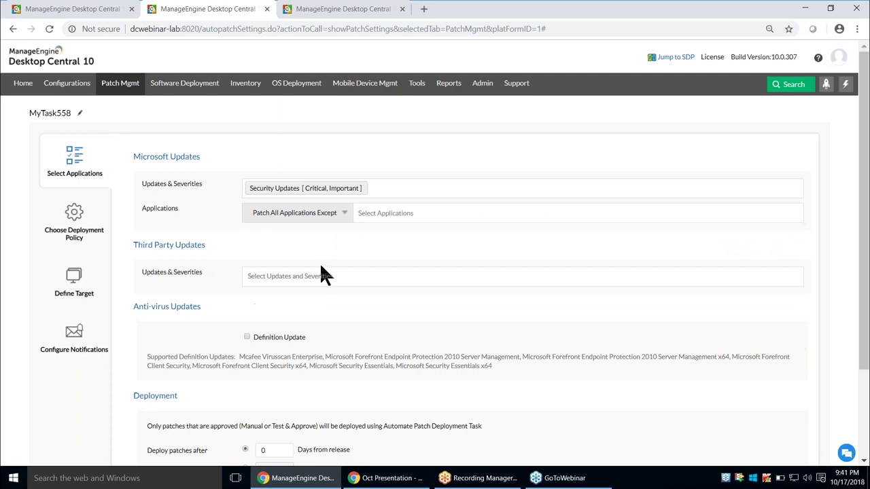
{"action": "double_click", "coordinate": [290, 278]}
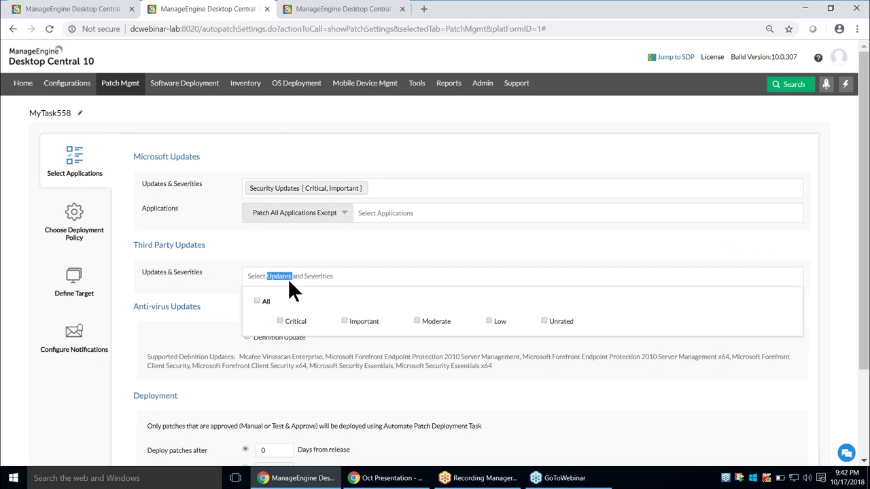
{"action": "left_click", "coordinate": [190, 275]}
{"action": "scroll", "coordinate": [322, 326], "scroll_direction": "down", "scroll_amount": 2}
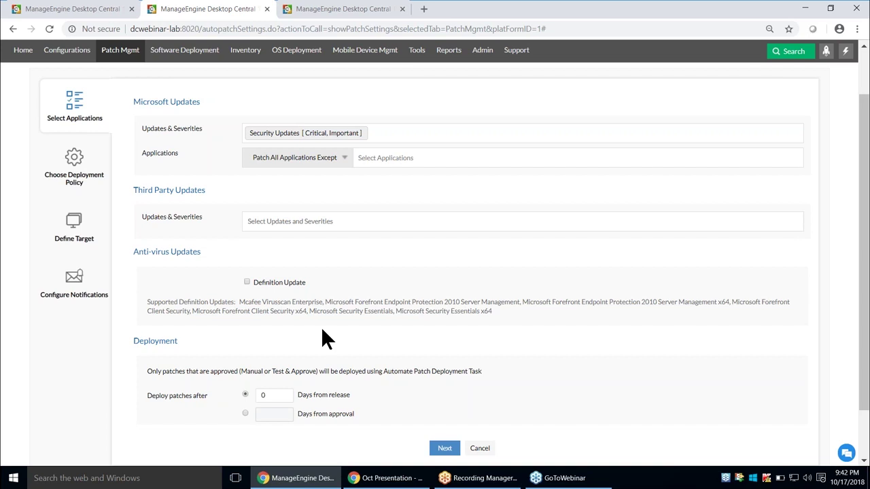
Apply the Chrome Deploy Policy to the automated patch deployment task
{"action": "left_click", "coordinate": [71, 178]}
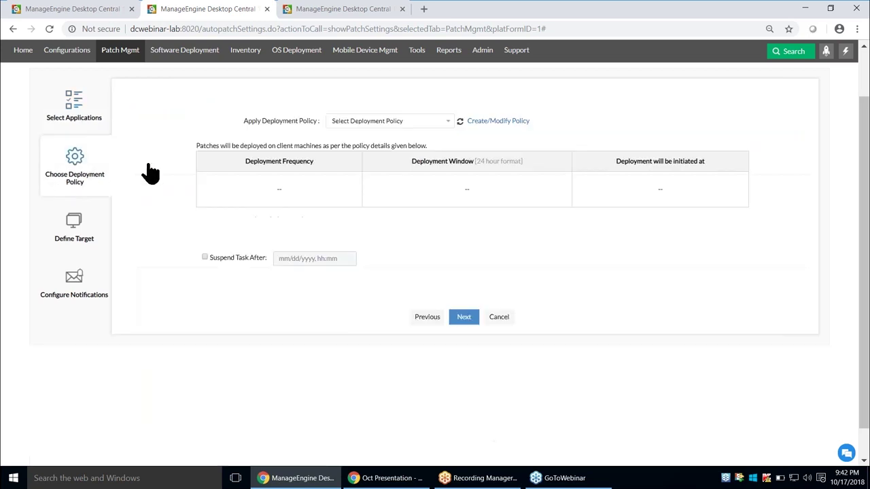
{"action": "left_click", "coordinate": [387, 123]}
{"action": "left_click", "coordinate": [368, 159]}
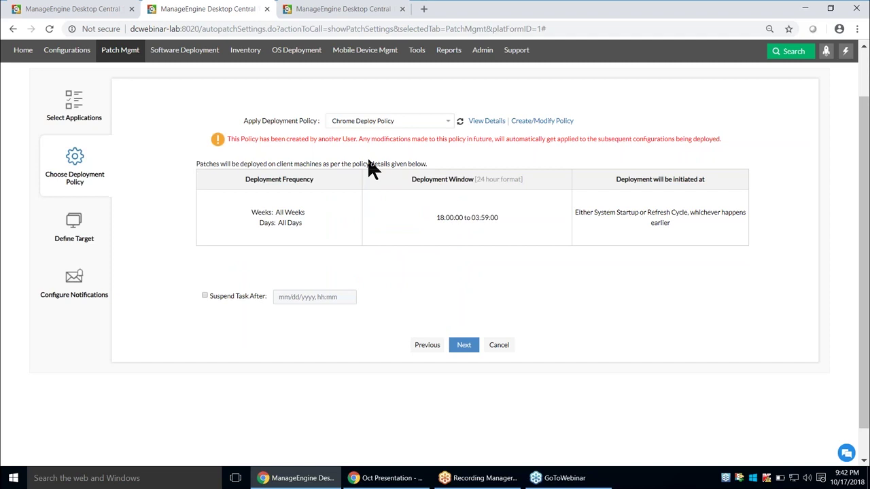
Define the task's target as the San Francisco and New York remote offices
{"action": "left_click", "coordinate": [74, 235]}
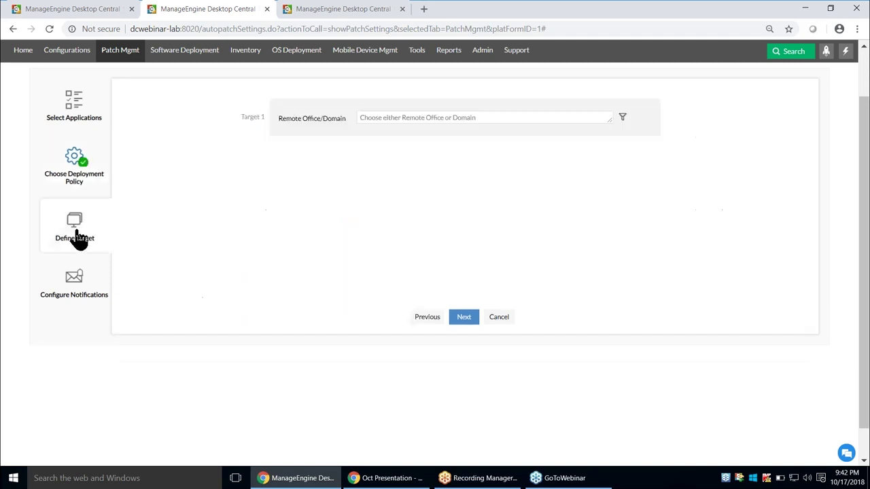
{"action": "left_click", "coordinate": [497, 118]}
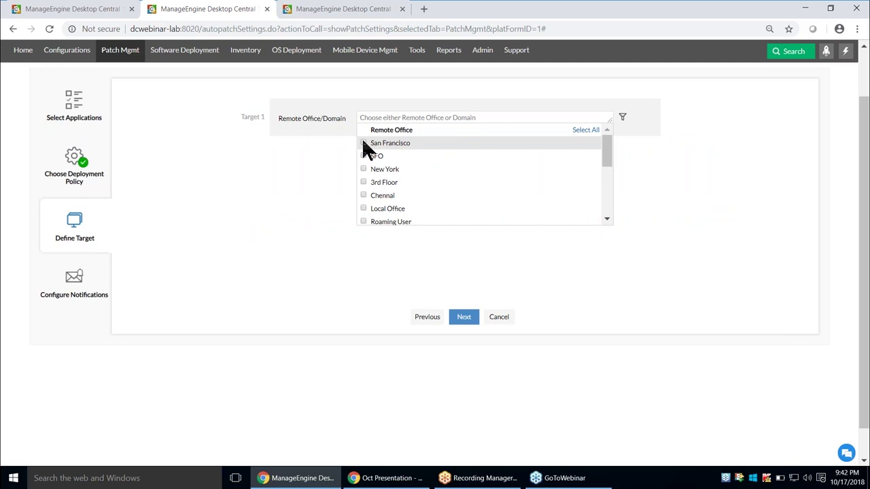
{"action": "left_click", "coordinate": [362, 143]}
{"action": "left_click", "coordinate": [363, 169]}
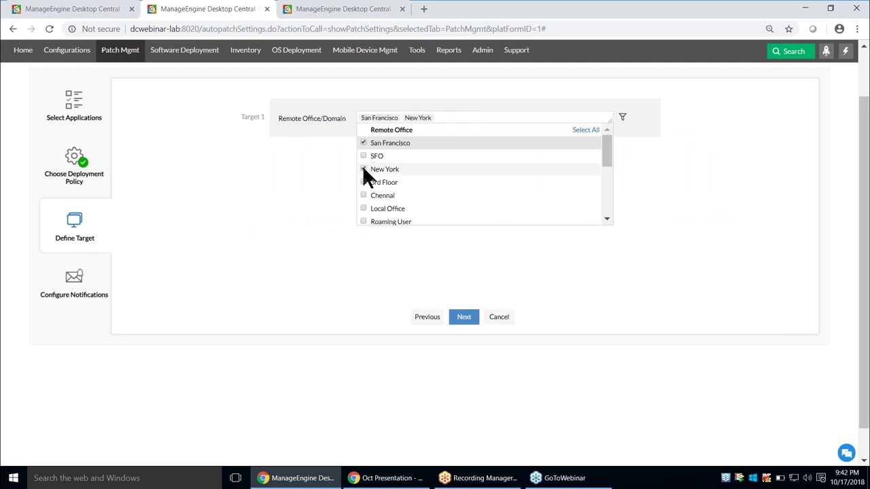
{"action": "left_click", "coordinate": [661, 216]}
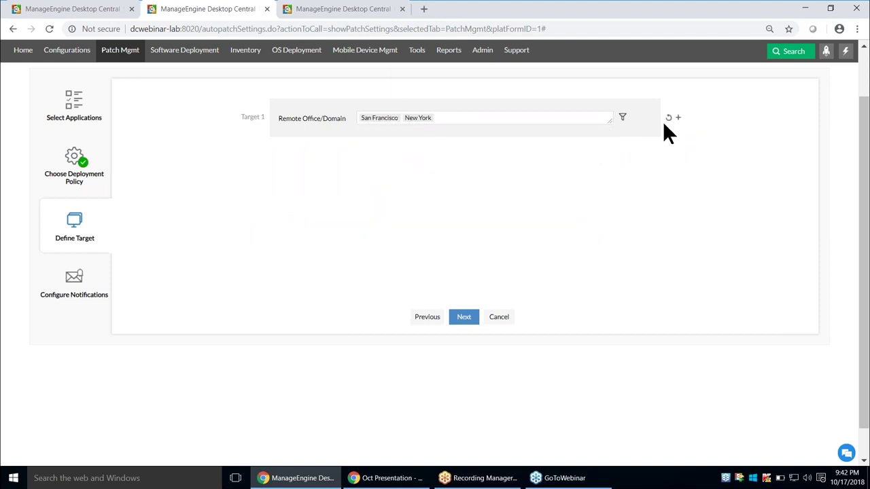
Show the target's computer filter and exclusion options and examine the available filter criteria
{"action": "left_click", "coordinate": [621, 118]}
{"action": "left_click", "coordinate": [368, 147]}
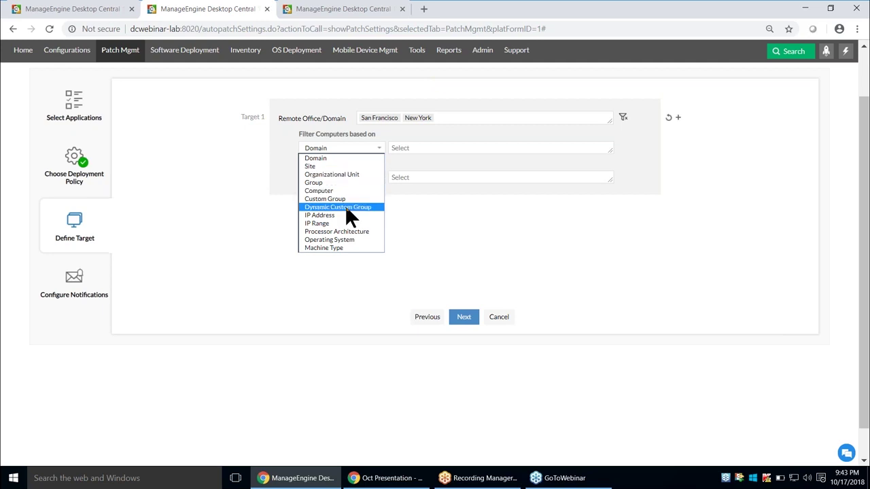
{"action": "left_click", "coordinate": [468, 206]}
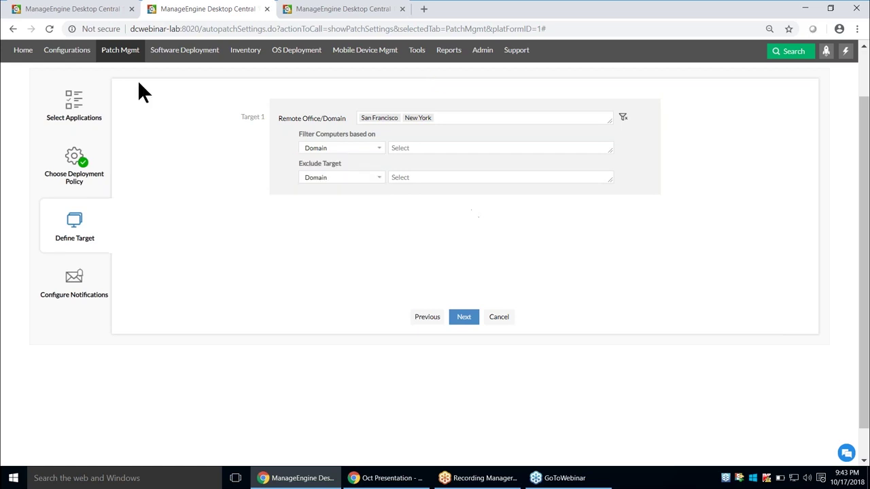
Enable download/deployment failure notifications for the task and attach a detailed report on failures
{"action": "left_click", "coordinate": [103, 284]}
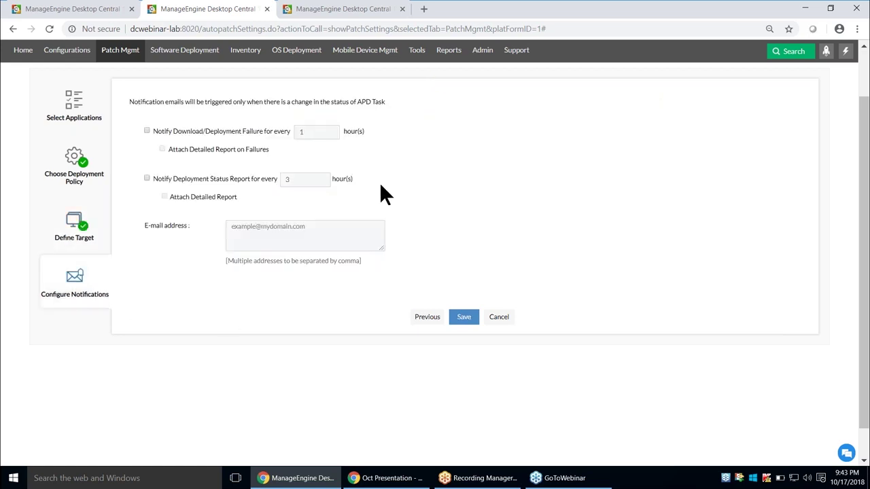
{"action": "left_click", "coordinate": [147, 130]}
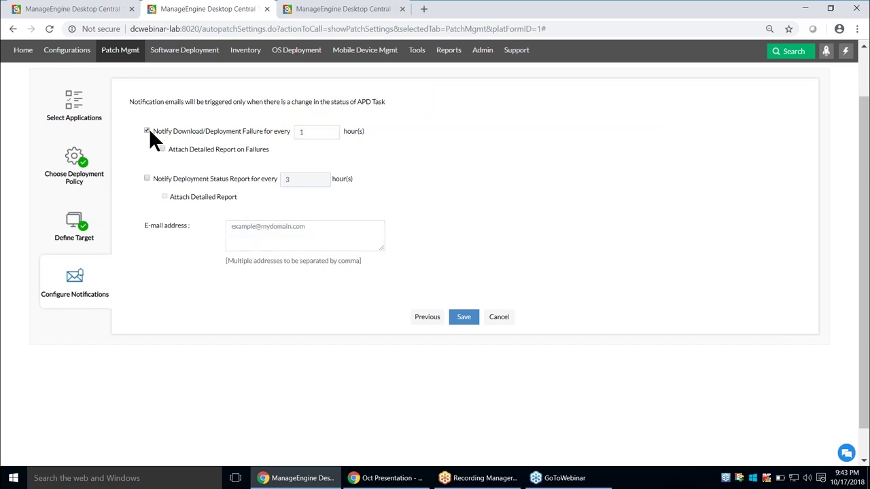
{"action": "left_click", "coordinate": [314, 135]}
{"action": "left_click", "coordinate": [163, 149]}
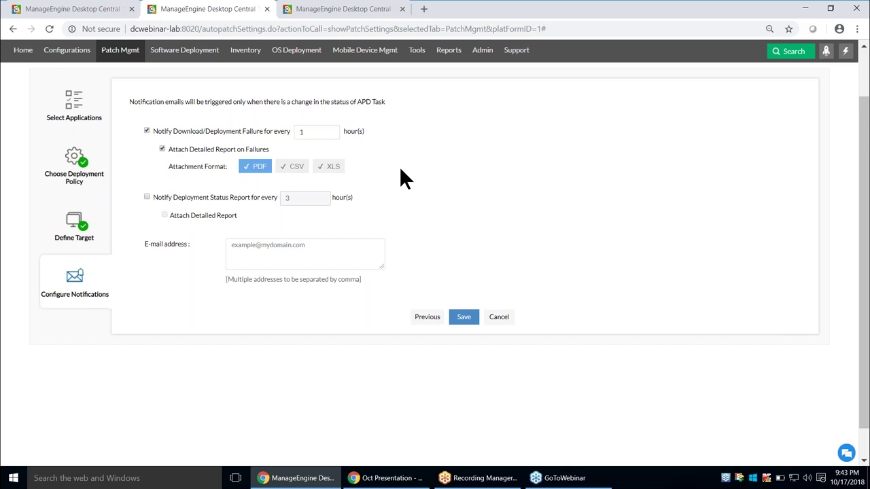
Leave the new task unsaved, return to the automated deployment tasks, and examine the summary of Deployment for New York Site
{"action": "scroll", "coordinate": [401, 171], "scroll_direction": "up", "scroll_amount": 1}
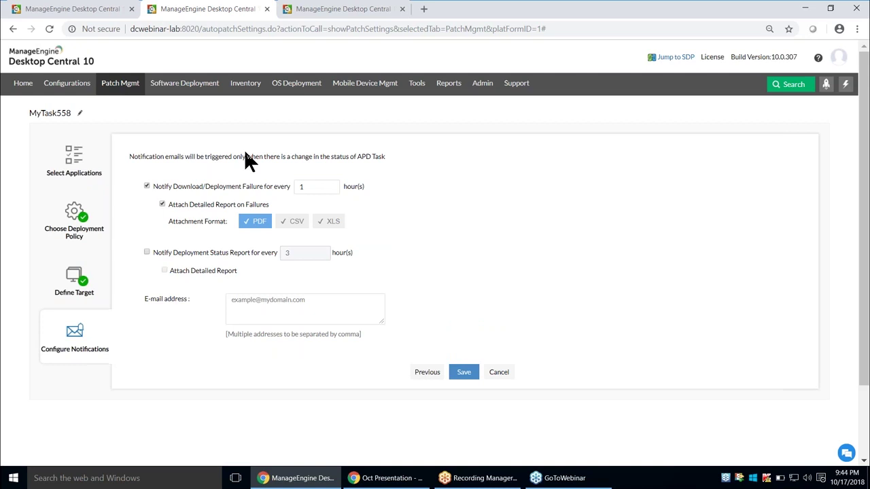
{"action": "left_click", "coordinate": [120, 86]}
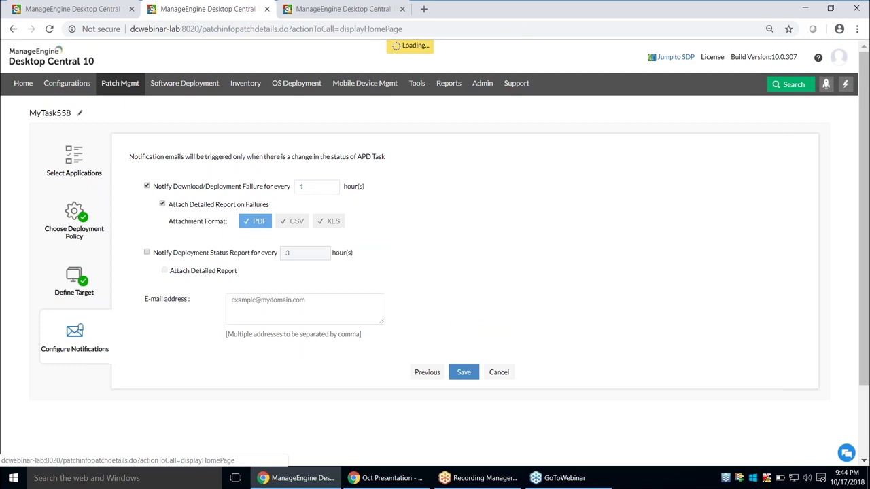
{"action": "left_click", "coordinate": [20, 223]}
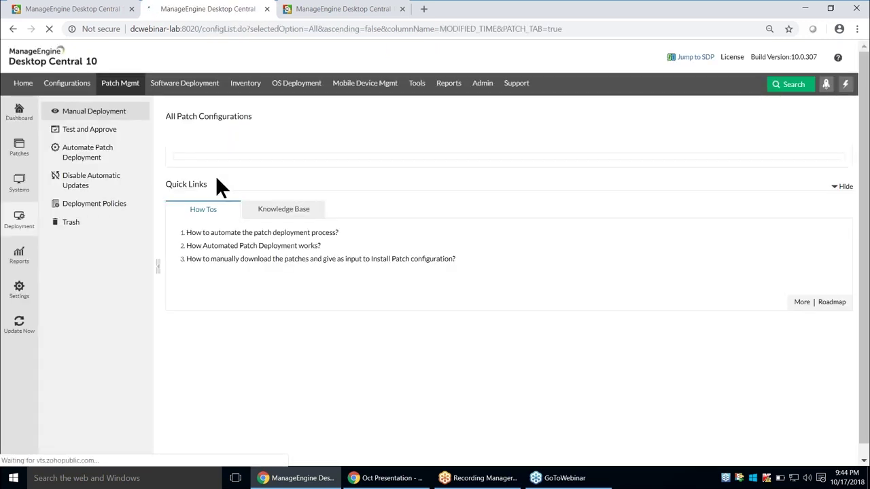
{"action": "left_click", "coordinate": [87, 152]}
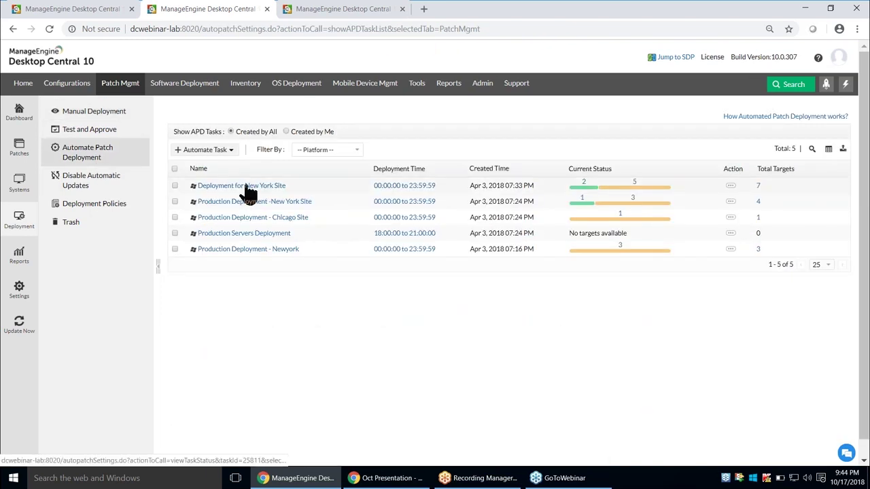
{"action": "left_click", "coordinate": [246, 188]}
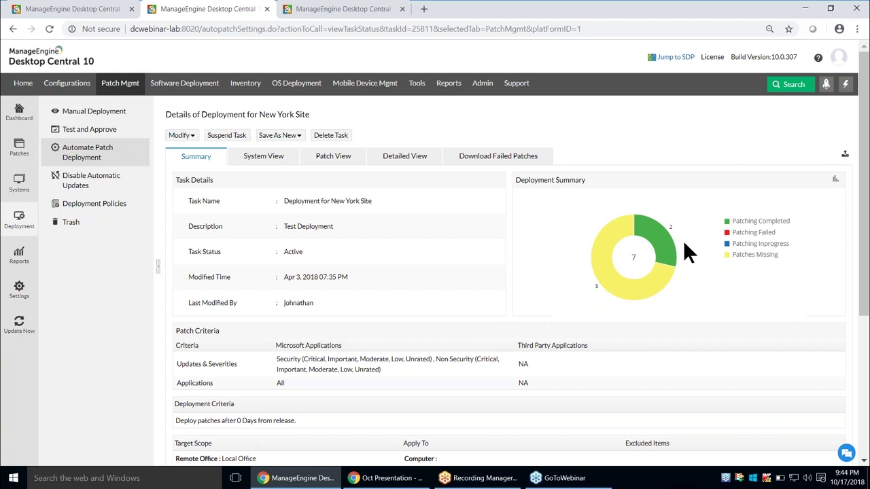
{"action": "mouse_move", "coordinate": [662, 260]}
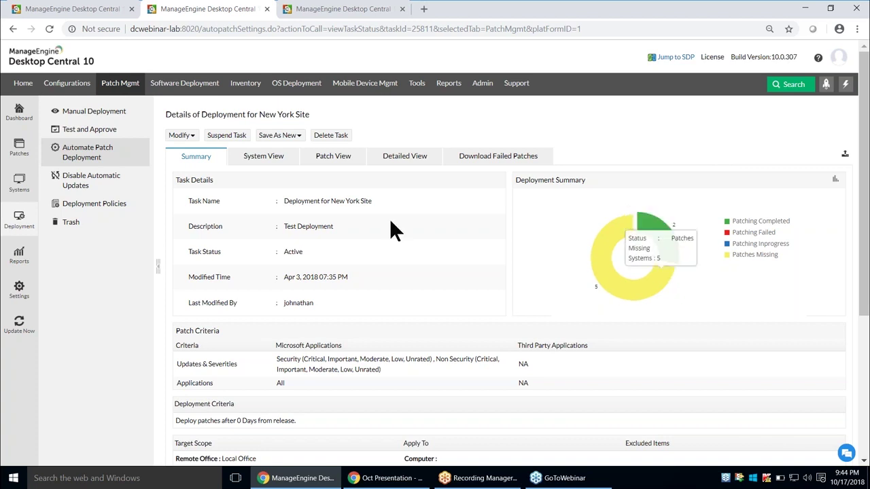
Check the task's download-failed patches, read the knowledge base article on the failed patch's error, and return to the task details
{"action": "left_click", "coordinate": [496, 157]}
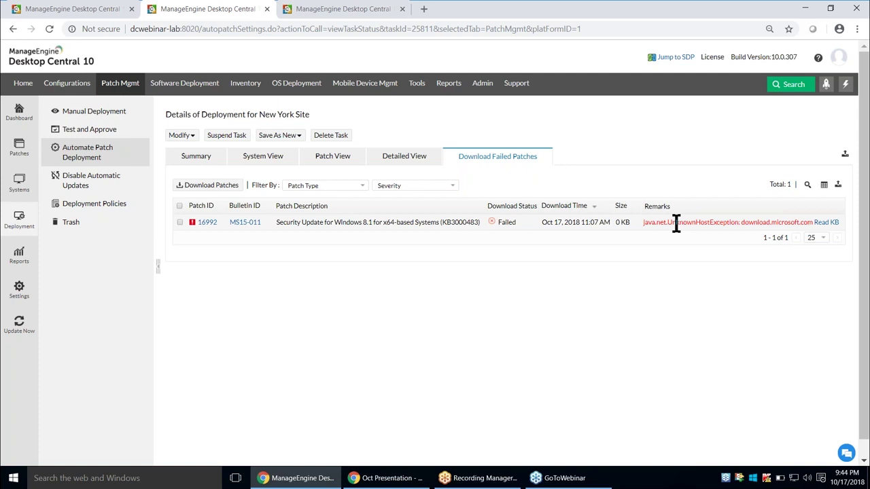
{"action": "left_click", "coordinate": [825, 230]}
{"action": "left_click", "coordinate": [495, 8]}
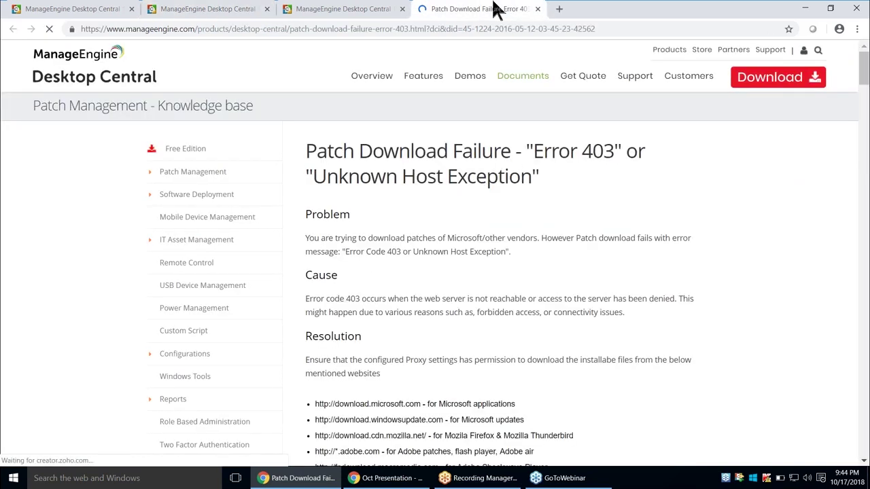
{"action": "scroll", "coordinate": [624, 274], "scroll_direction": "down", "scroll_amount": 3}
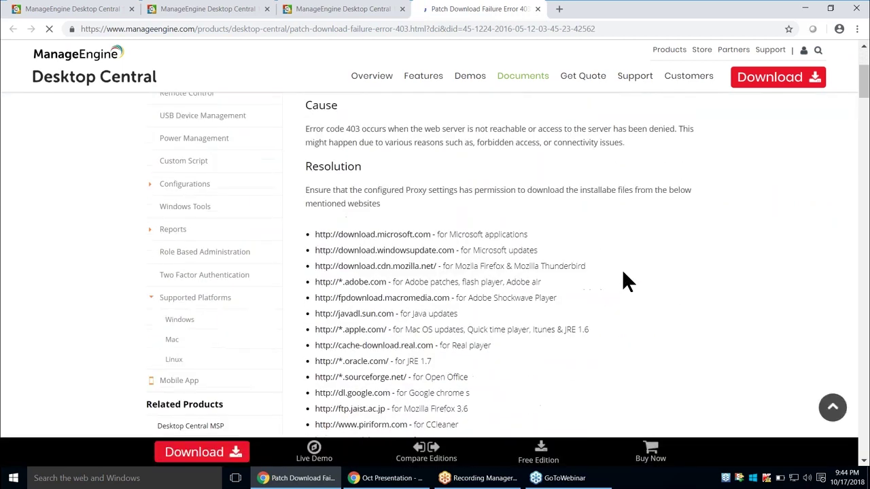
{"action": "scroll", "coordinate": [624, 280], "scroll_direction": "down", "scroll_amount": 1}
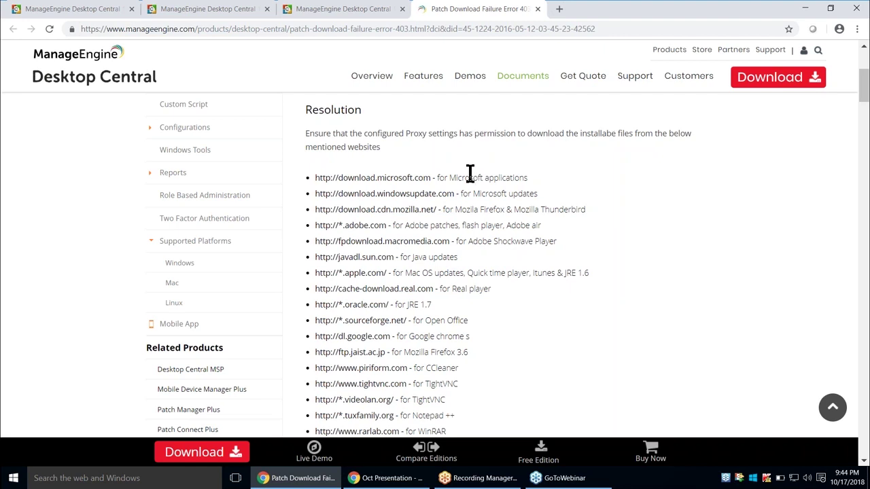
{"action": "left_click", "coordinate": [319, 9]}
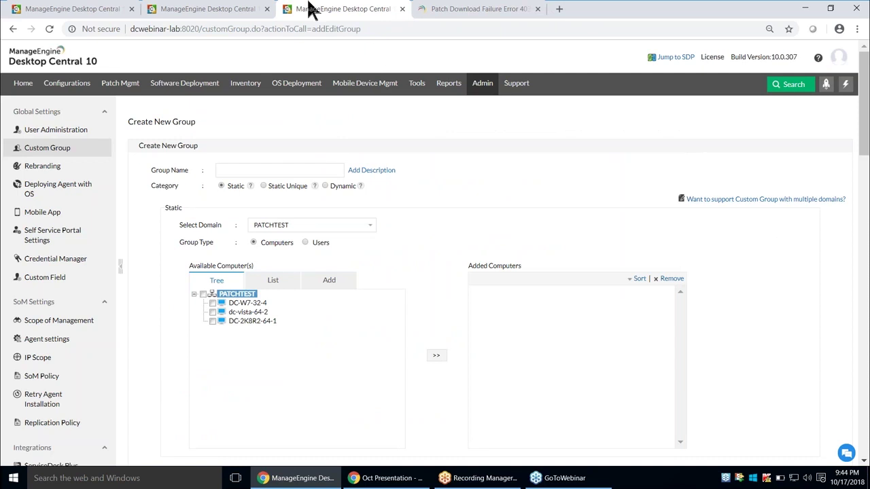
{"action": "left_click", "coordinate": [187, 9]}
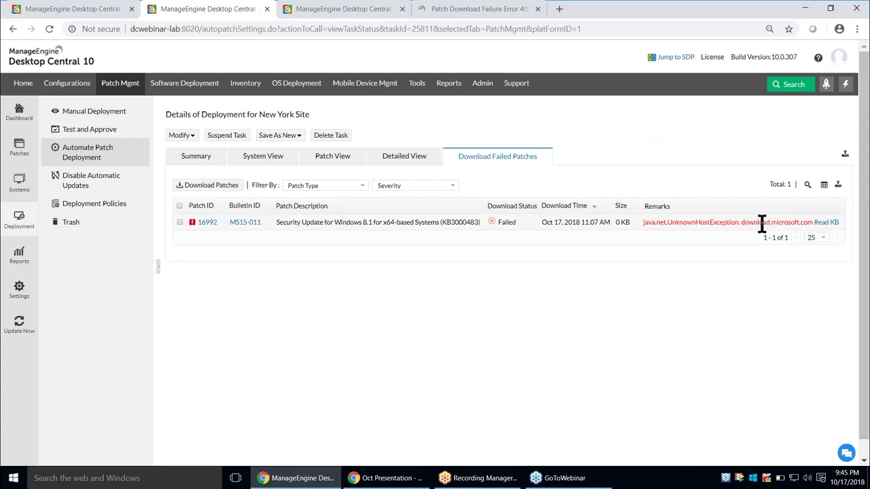
Return to the task's summary and drill down to the systems with the Patching Completed status
{"action": "left_click", "coordinate": [220, 160]}
{"action": "mouse_move", "coordinate": [660, 249]}
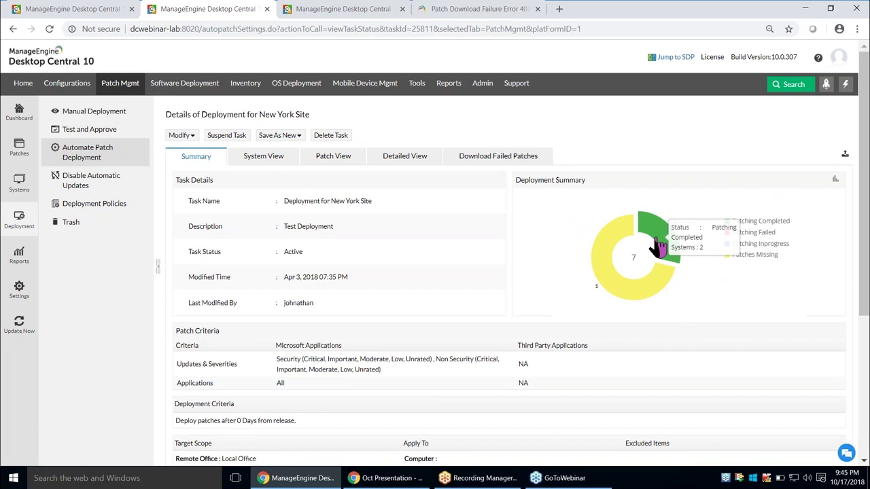
{"action": "left_click", "coordinate": [658, 245]}
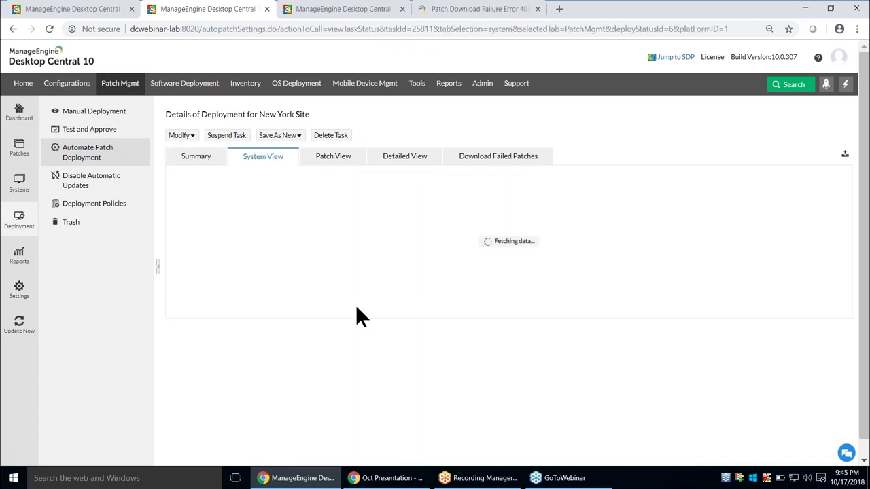
{"action": "scroll", "coordinate": [656, 160], "scroll_direction": "down", "scroll_amount": 1}
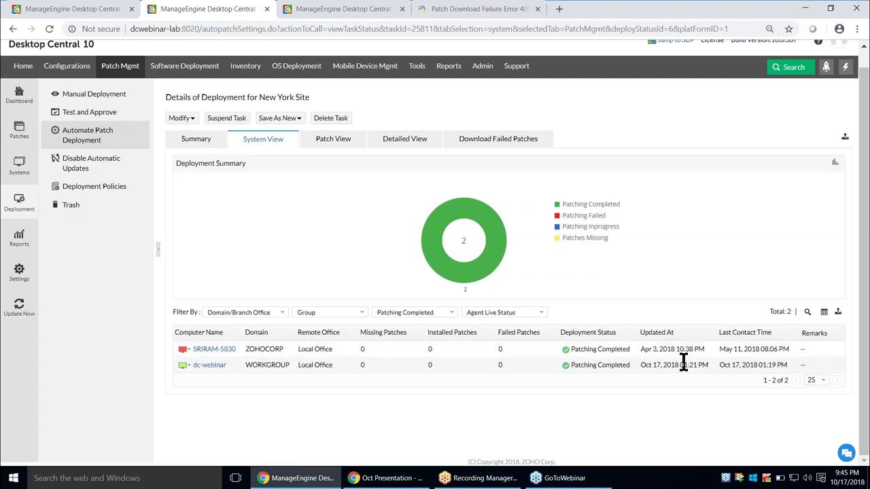
From the task's patch view, drill down to the failed systems for security update KB3000483 and read the failure remark
{"action": "left_click", "coordinate": [338, 142]}
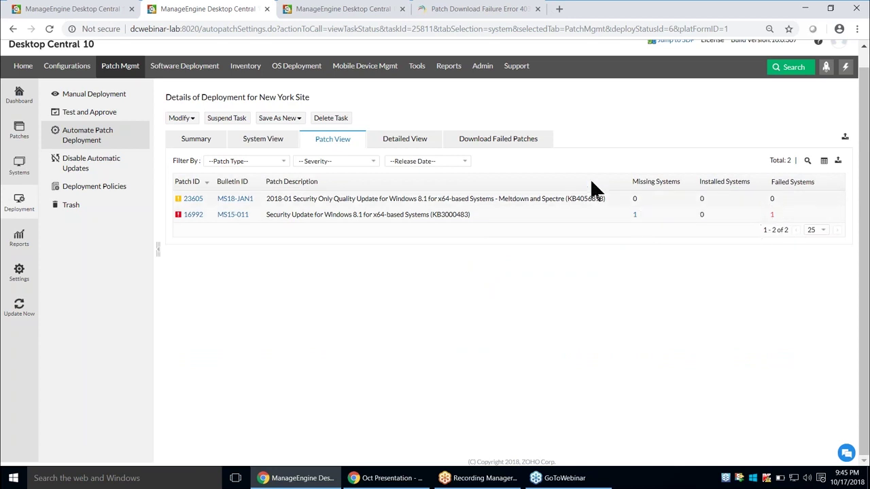
{"action": "left_click", "coordinate": [772, 216]}
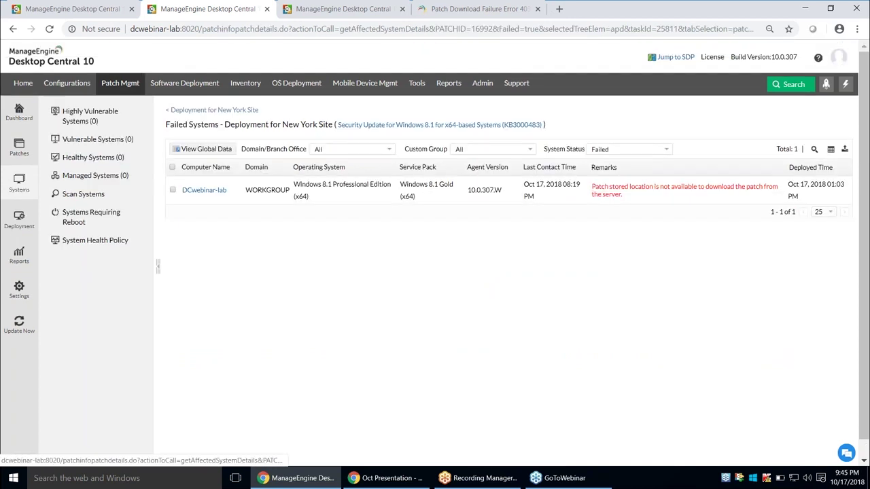
{"action": "left_click_drag", "start_coordinate": [592, 189], "coordinate": [647, 208]}
{"action": "left_click", "coordinate": [781, 207]}
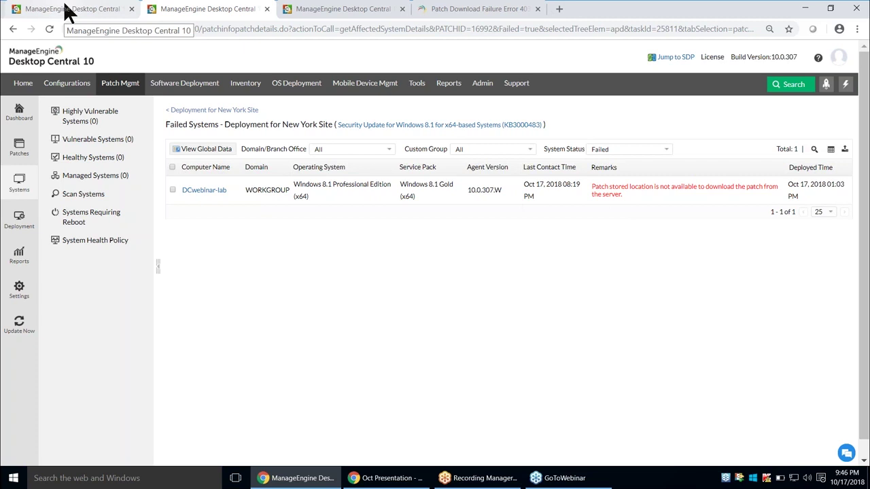
Return to the details of Deployment for New York Site and show the task's summary
{"action": "left_click", "coordinate": [9, 33]}
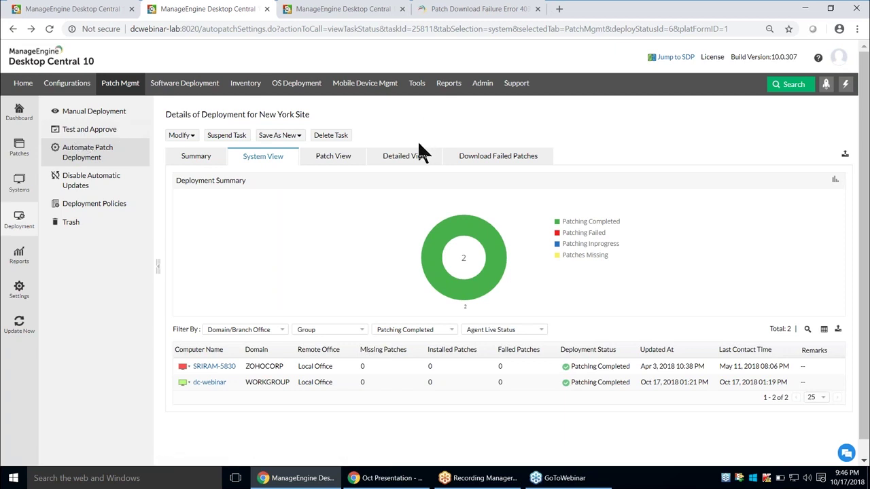
{"action": "left_click", "coordinate": [297, 142]}
{"action": "left_click", "coordinate": [206, 165]}
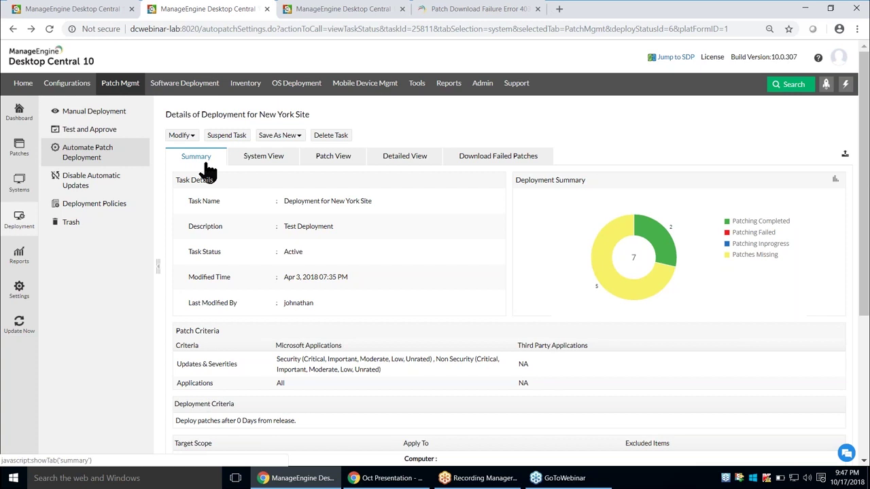
Examine the patch management dashboard's deployment counters, network status, system health, missing patch and operating system charts, and latest security news
{"action": "left_click", "coordinate": [22, 123]}
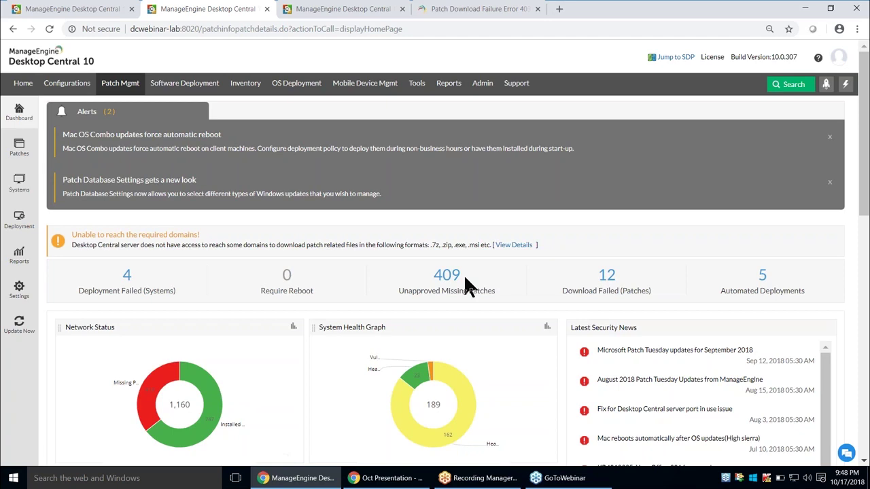
{"action": "scroll", "coordinate": [717, 217], "scroll_direction": "down", "scroll_amount": 1}
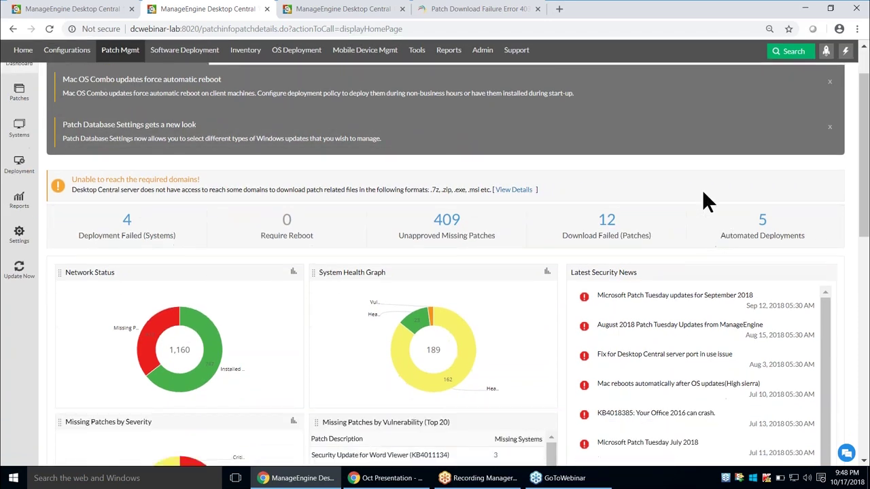
{"action": "scroll", "coordinate": [702, 191], "scroll_direction": "down", "scroll_amount": 1}
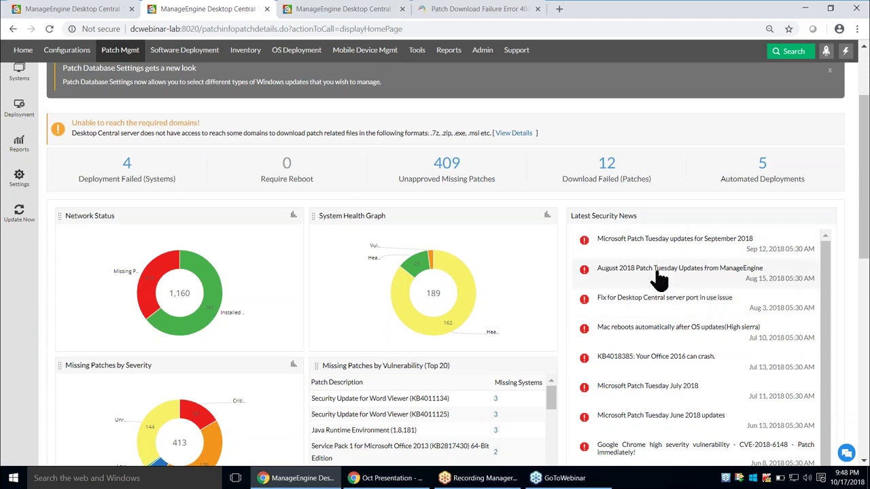
{"action": "scroll", "coordinate": [671, 286], "scroll_direction": "down", "scroll_amount": 1}
{"action": "scroll", "coordinate": [674, 326], "scroll_direction": "up", "scroll_amount": 1}
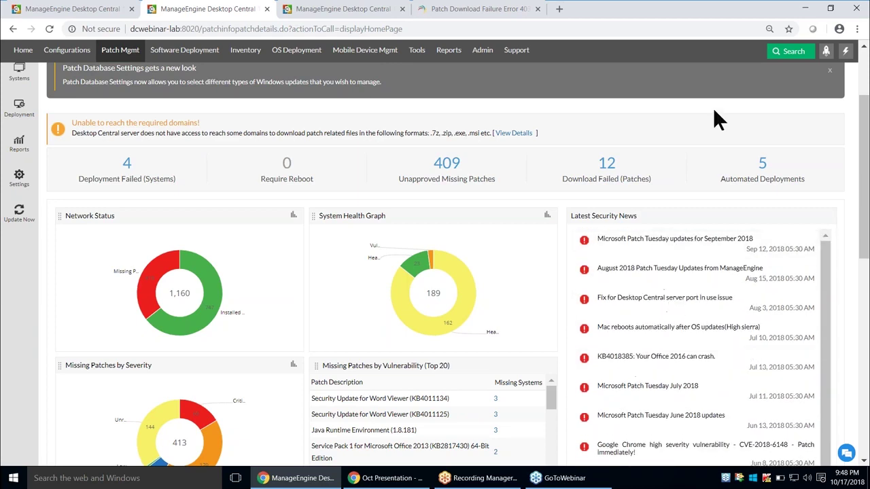
{"action": "scroll", "coordinate": [715, 121], "scroll_direction": "down", "scroll_amount": 1}
{"action": "mouse_move", "coordinate": [125, 217]}
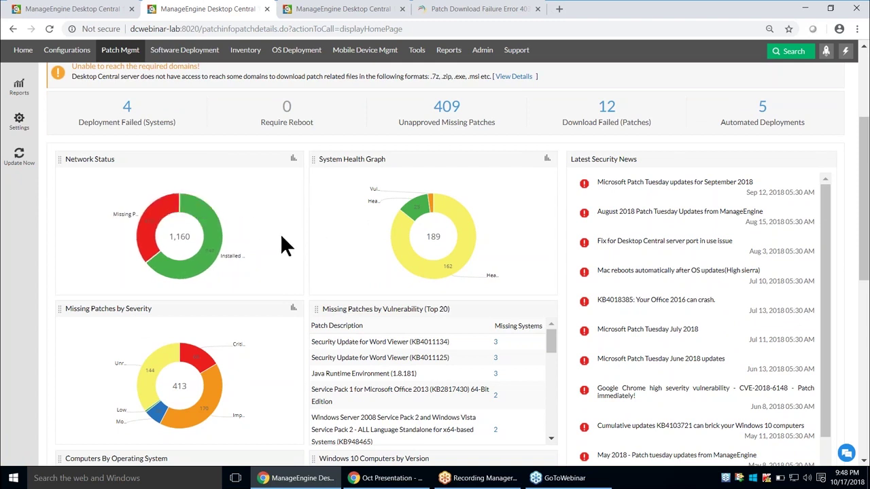
{"action": "mouse_move", "coordinate": [410, 221]}
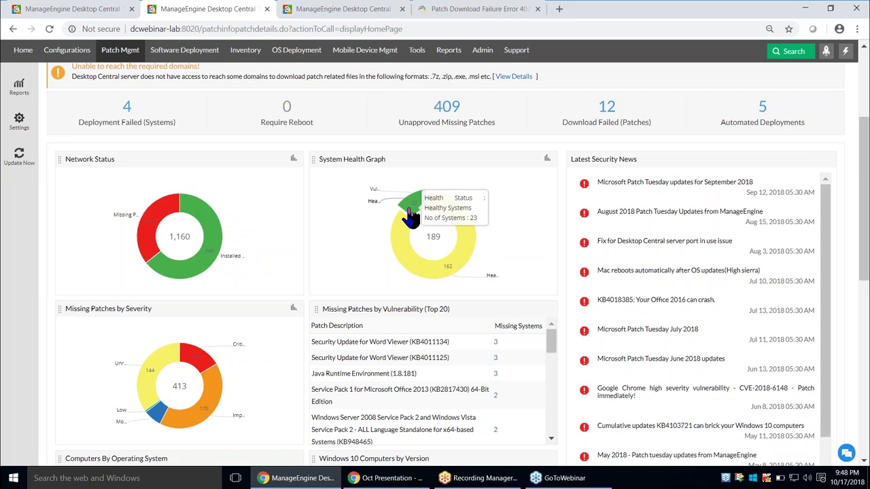
{"action": "scroll", "coordinate": [404, 225], "scroll_direction": "down", "scroll_amount": 2}
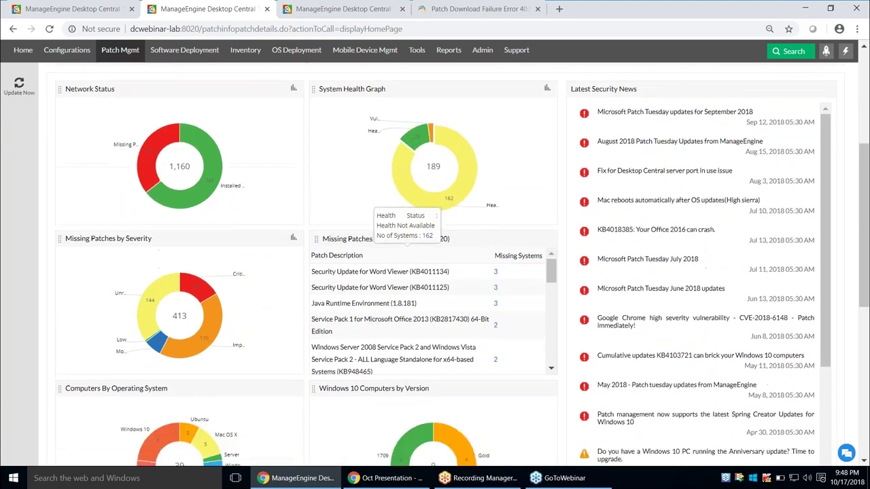
{"action": "scroll", "coordinate": [394, 269], "scroll_direction": "down", "scroll_amount": 1}
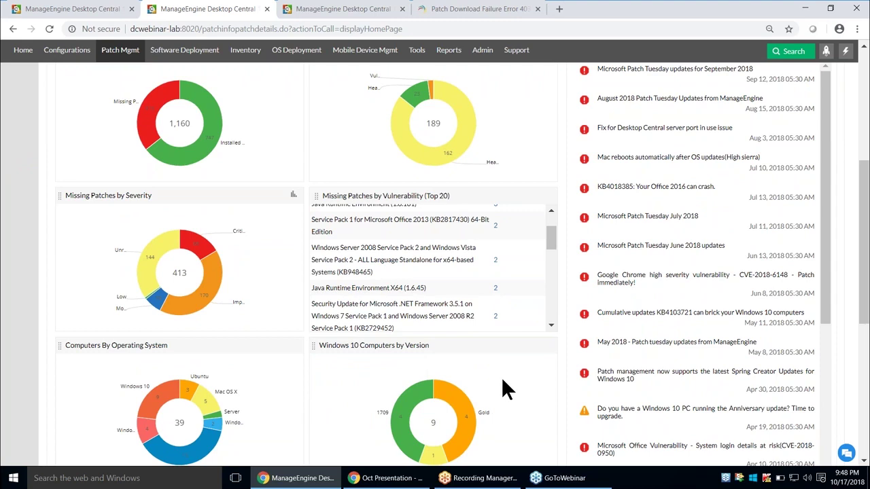
{"action": "scroll", "coordinate": [502, 379], "scroll_direction": "up", "scroll_amount": 3}
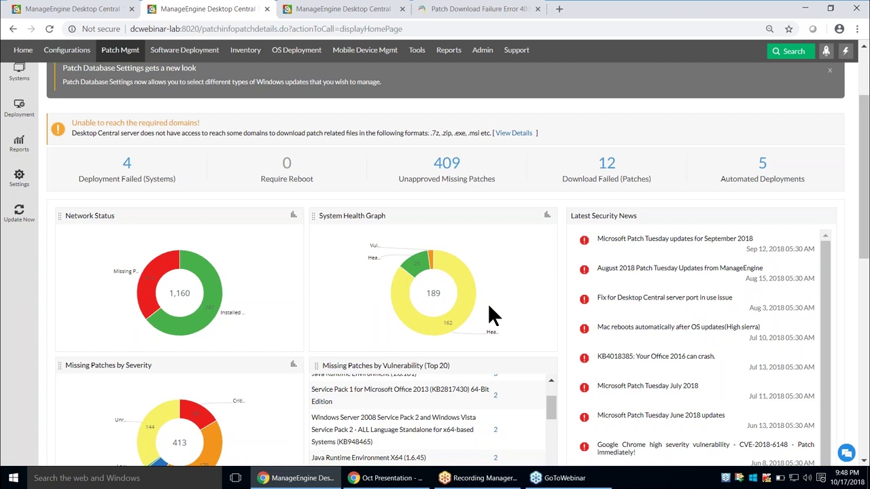
{"action": "scroll", "coordinate": [488, 303], "scroll_direction": "up", "scroll_amount": 2}
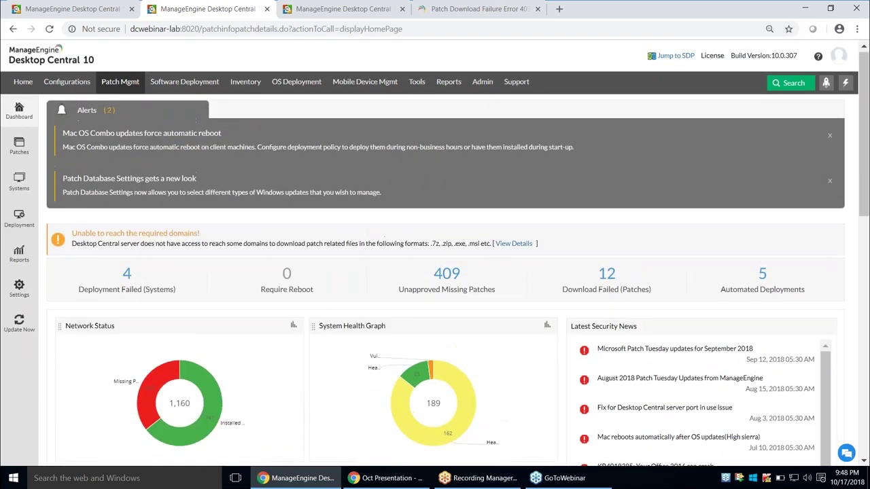
Look through the supported patches list, and return to the missing patches to review their severity and approval status
{"action": "left_click", "coordinate": [20, 150]}
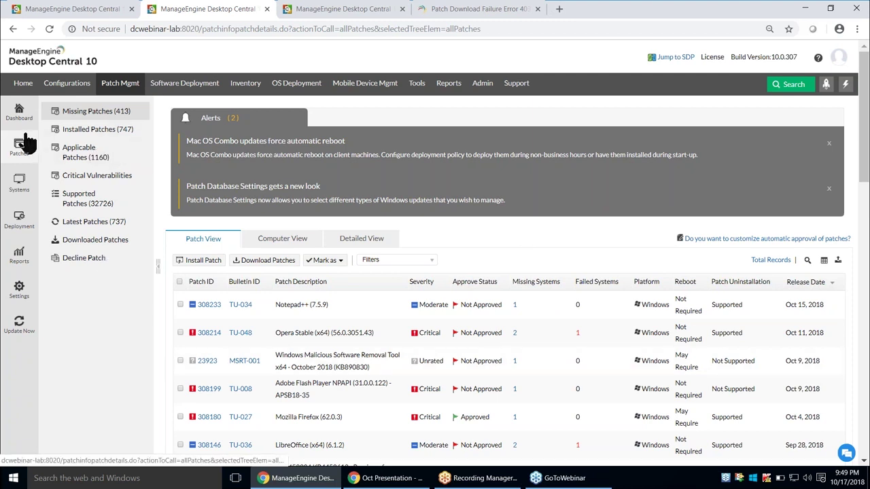
{"action": "left_click", "coordinate": [74, 205]}
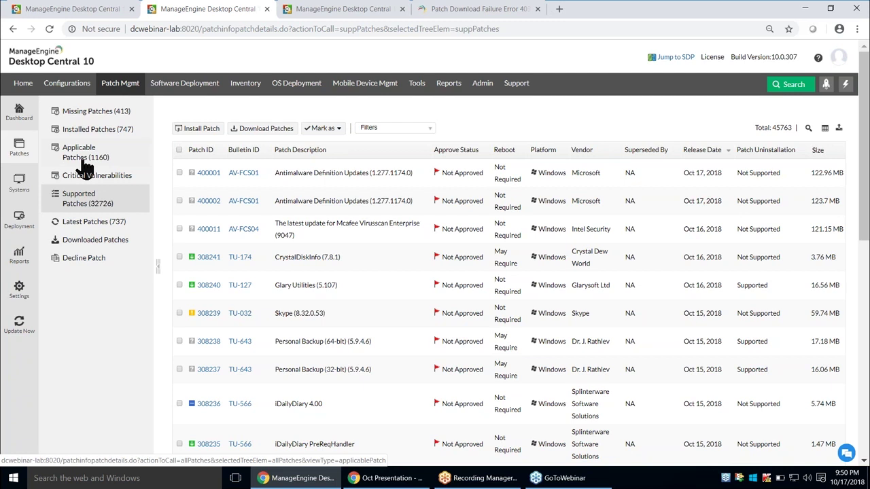
{"action": "left_click", "coordinate": [89, 118]}
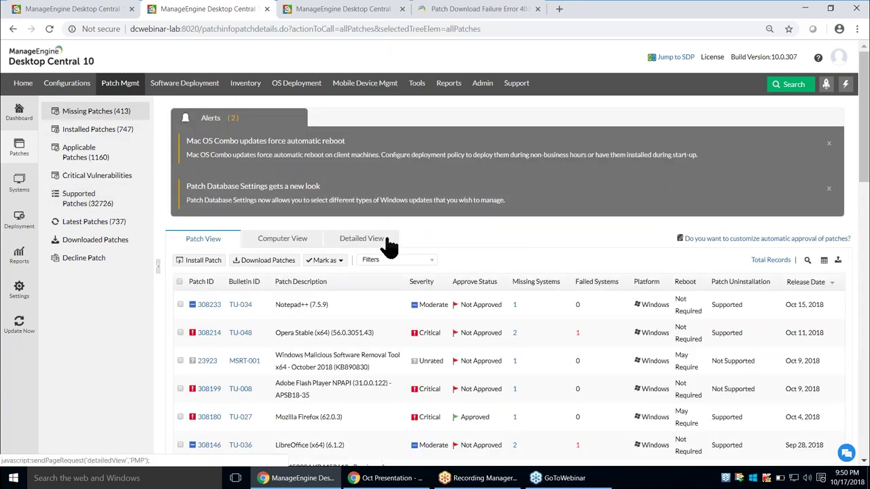
{"action": "scroll", "coordinate": [391, 244], "scroll_direction": "down", "scroll_amount": 1}
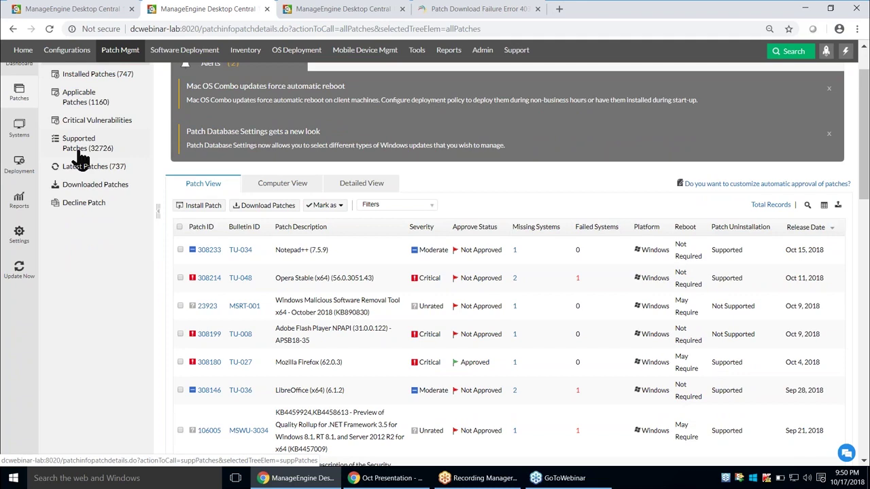
{"action": "scroll", "coordinate": [78, 155], "scroll_direction": "up", "scroll_amount": 1}
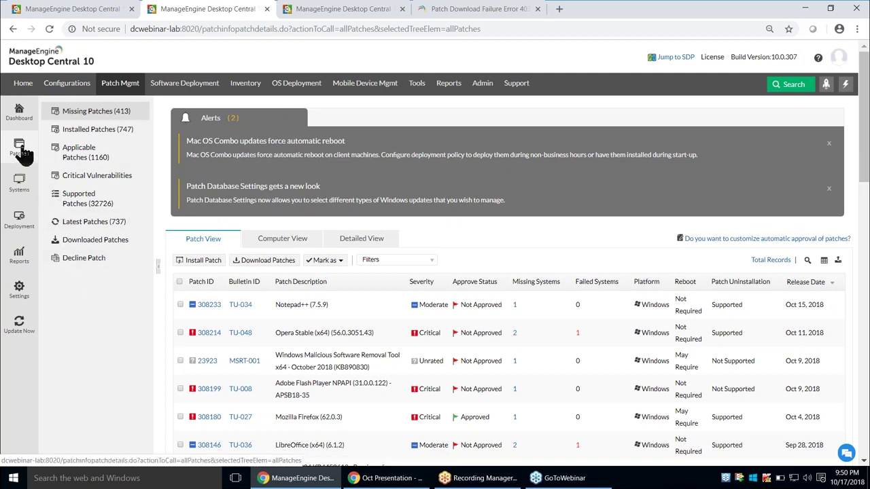
Check the Critical Vulnerabilities view for missing patches and look over the available patch and system reports
{"action": "left_click", "coordinate": [77, 178]}
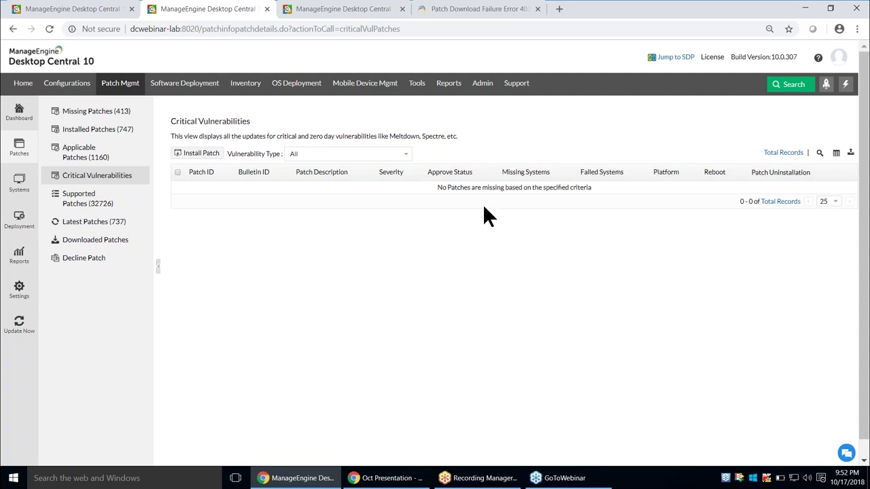
{"action": "left_click", "coordinate": [22, 265]}
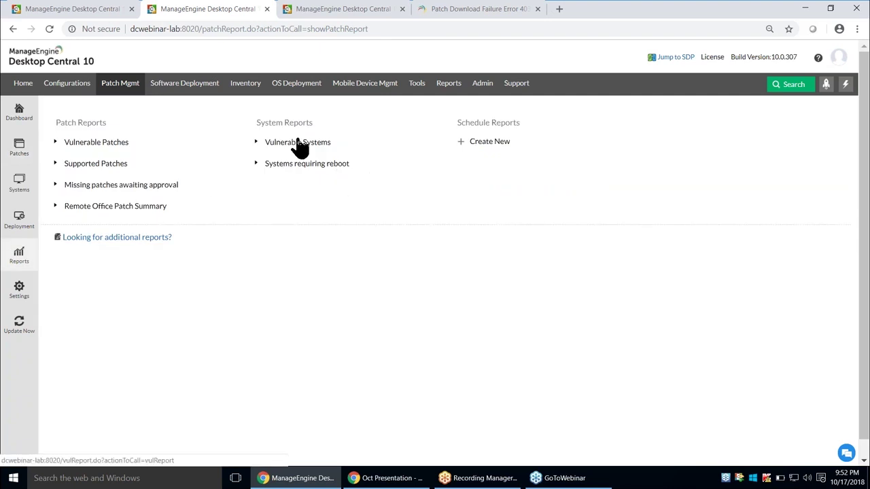
Return to the missing patches, view the export format options for the list, and cancel the export
{"action": "left_click", "coordinate": [19, 151]}
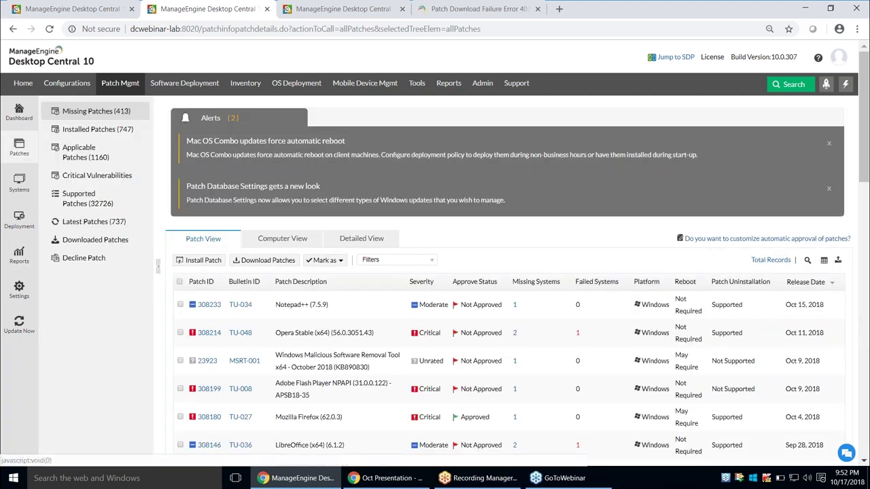
{"action": "left_click", "coordinate": [838, 260]}
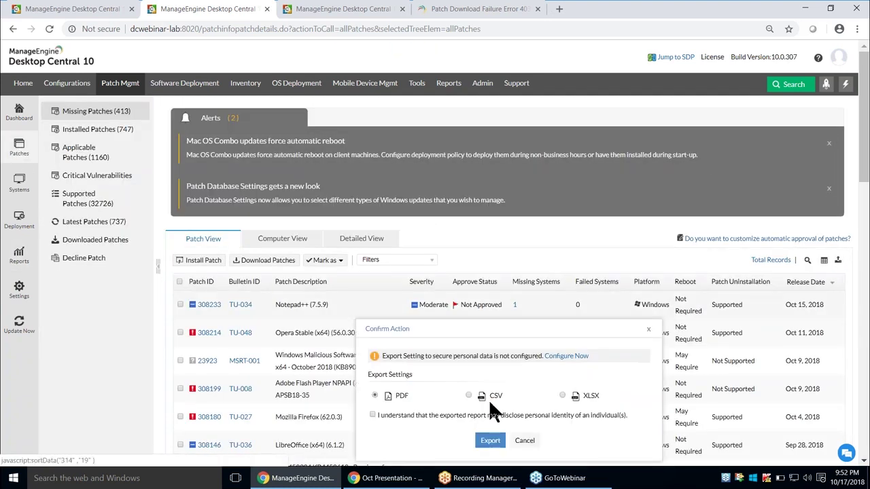
{"action": "left_click", "coordinate": [535, 442]}
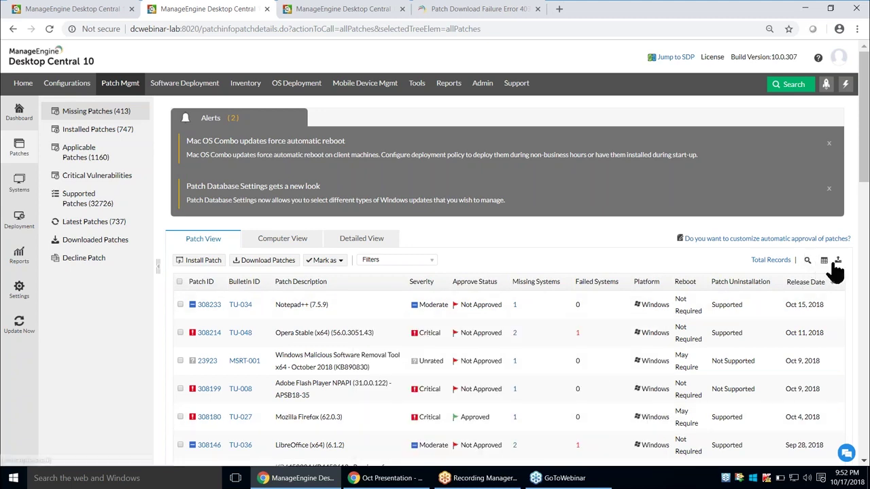
View the column choices and available filters for the missing patches list, and close both without applying anything
{"action": "left_click", "coordinate": [824, 260]}
{"action": "left_click", "coordinate": [429, 262]}
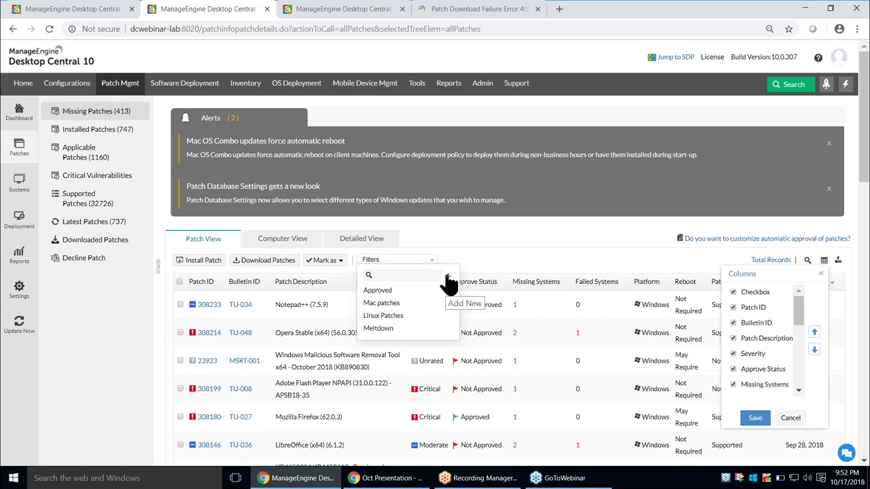
{"action": "left_click", "coordinate": [531, 243]}
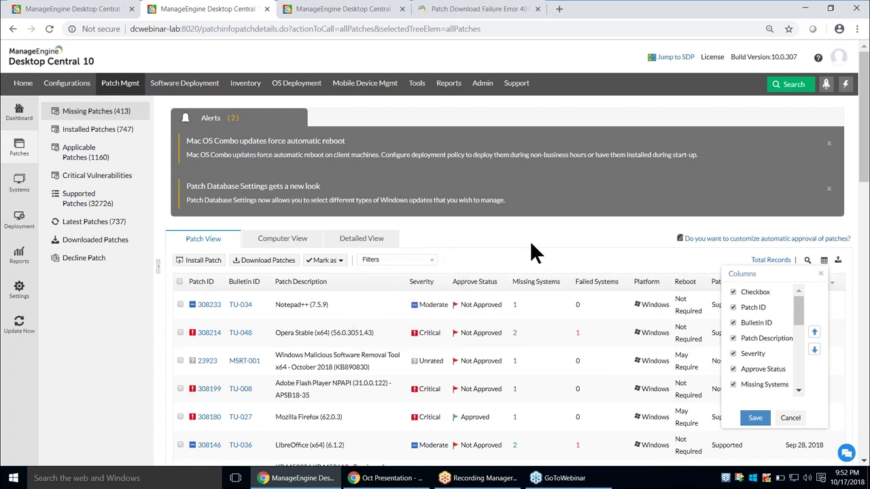
{"action": "left_click", "coordinate": [788, 420]}
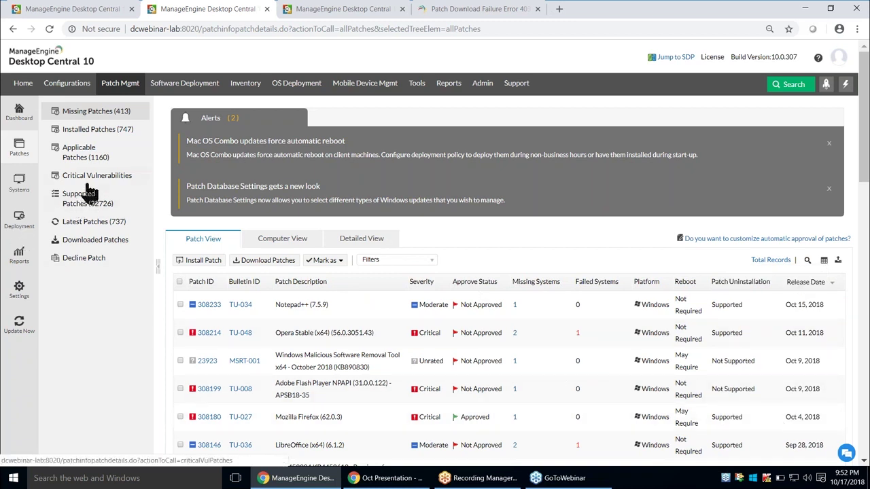
Open the Vulnerable Systems patch report and examine its system health graph and the computers' missing OS and third-party patches
{"action": "left_click", "coordinate": [25, 257]}
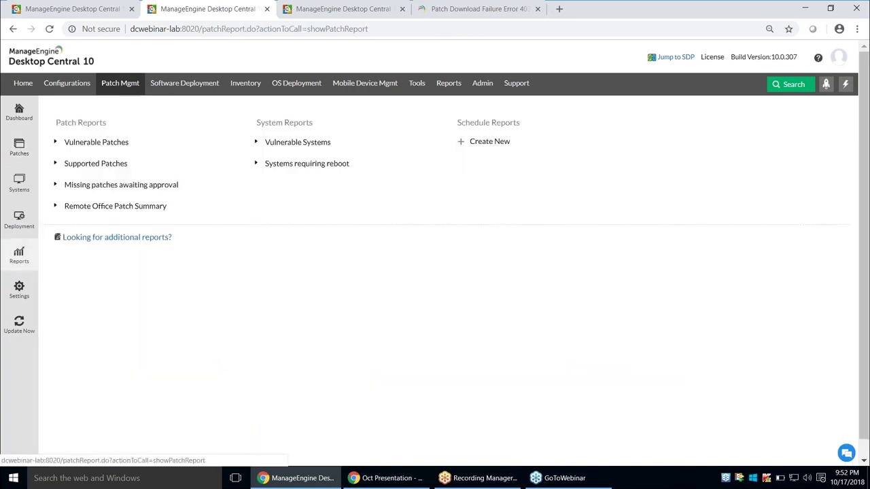
{"action": "left_click", "coordinate": [314, 144]}
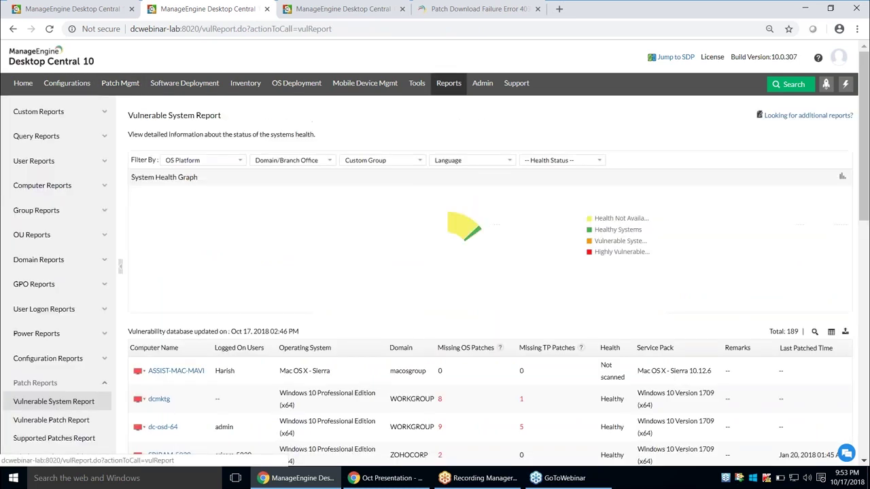
{"action": "scroll", "coordinate": [643, 265], "scroll_direction": "down", "scroll_amount": 1}
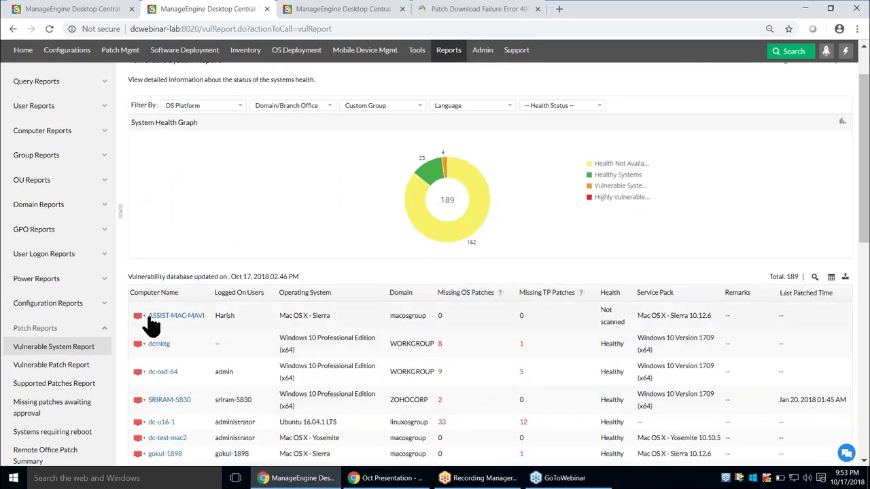
{"action": "mouse_move", "coordinate": [140, 325]}
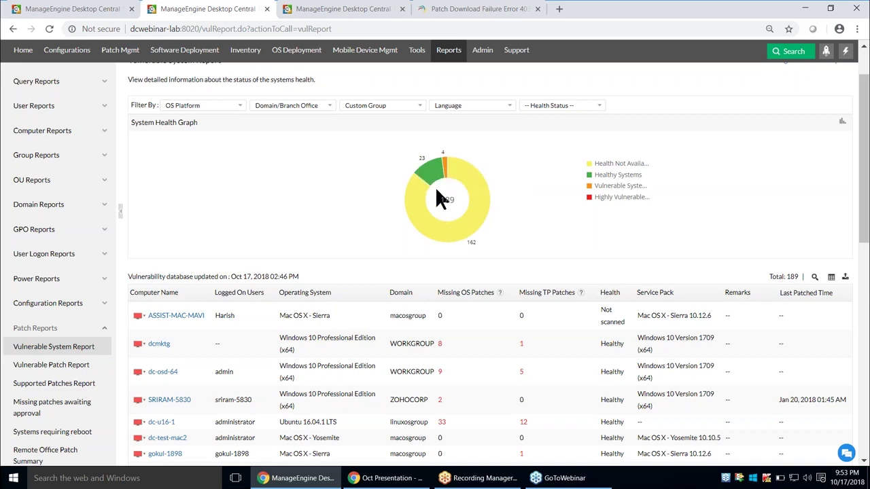
{"action": "scroll", "coordinate": [533, 320], "scroll_direction": "down", "scroll_amount": 2}
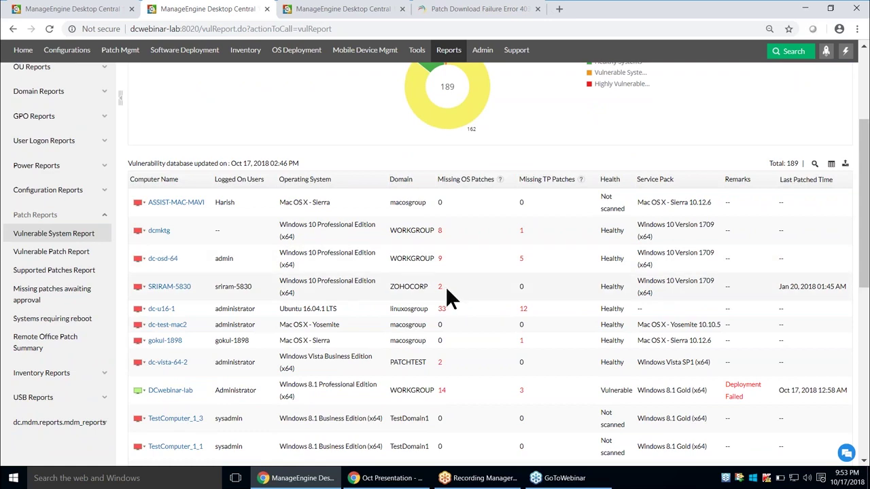
{"action": "scroll", "coordinate": [446, 287], "scroll_direction": "up", "scroll_amount": 2}
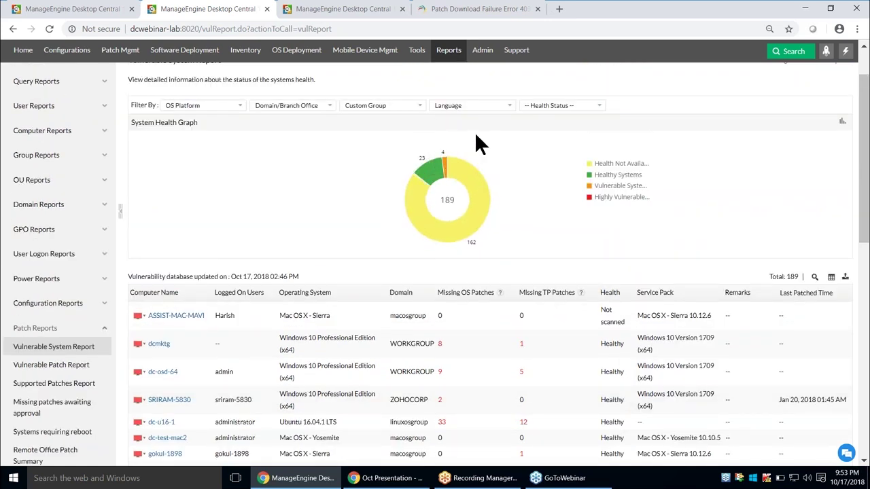
{"action": "scroll", "coordinate": [476, 134], "scroll_direction": "up", "scroll_amount": 1}
{"action": "scroll", "coordinate": [479, 142], "scroll_direction": "up", "scroll_amount": 2}
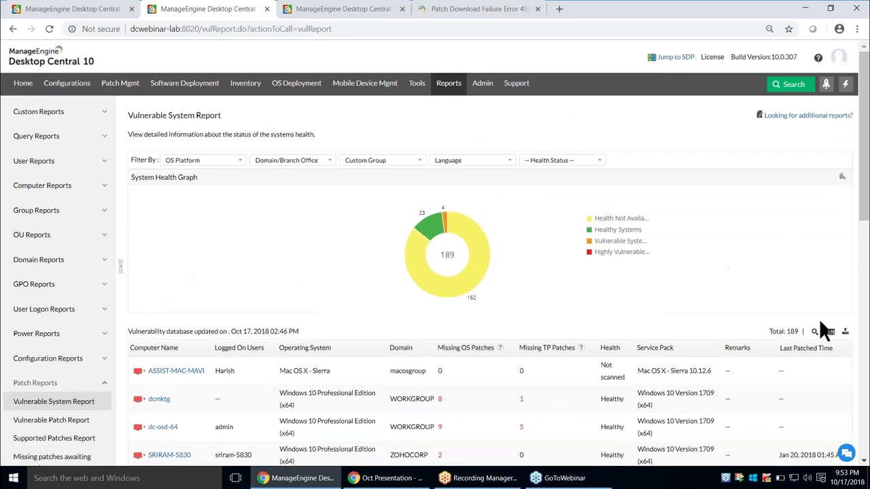
Open the export format options for the Vulnerable System Report and close them without exporting
{"action": "left_click", "coordinate": [845, 331]}
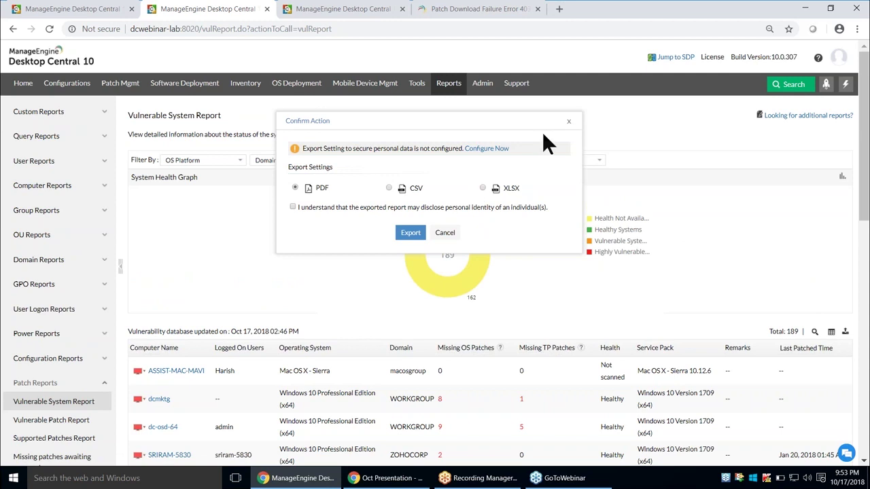
{"action": "left_click", "coordinate": [570, 123]}
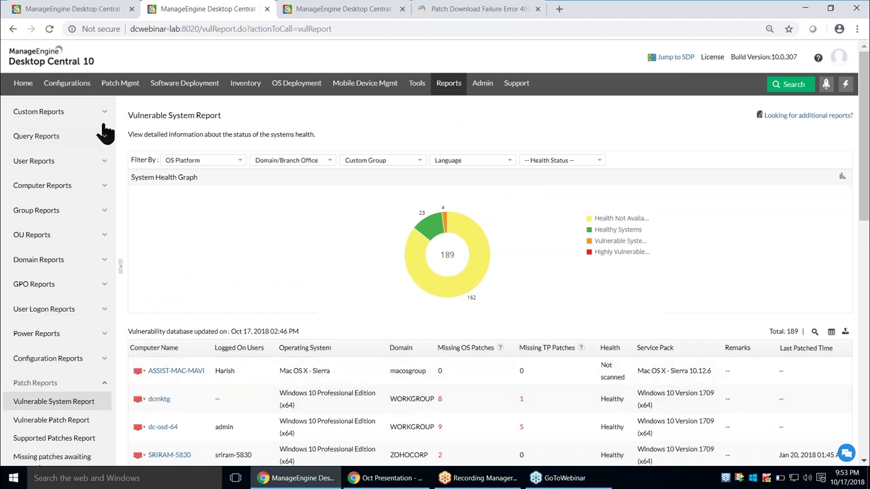
Start a new scheduled report and browse the available reports in the Patch Reports category
{"action": "left_click", "coordinate": [443, 87]}
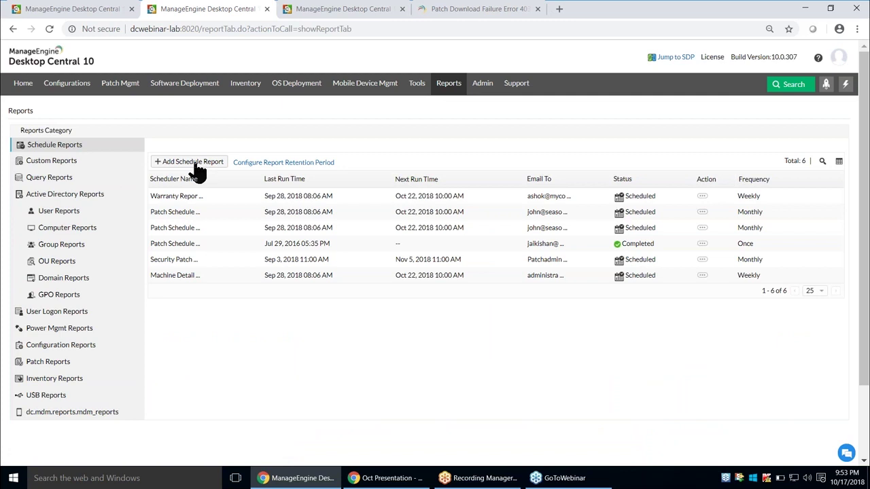
{"action": "left_click", "coordinate": [197, 165]}
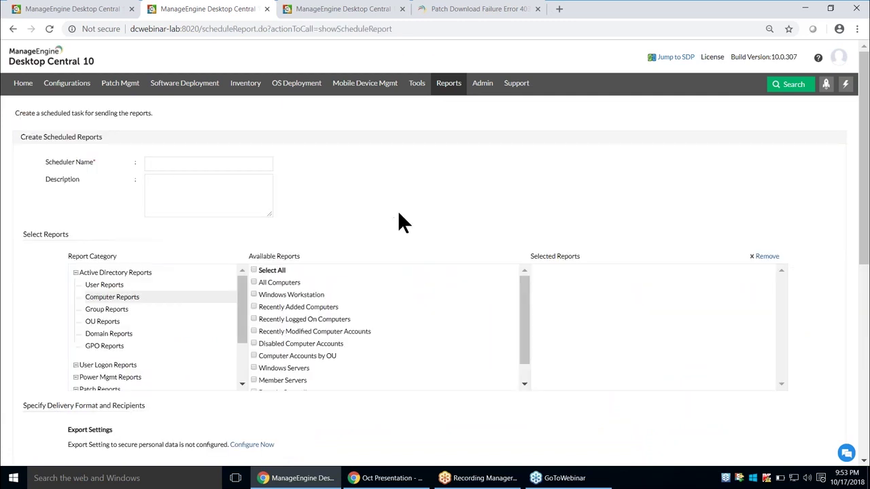
{"action": "scroll", "coordinate": [353, 310], "scroll_direction": "down", "scroll_amount": 1}
{"action": "scroll", "coordinate": [357, 318], "scroll_direction": "down", "scroll_amount": 2}
{"action": "scroll", "coordinate": [223, 314], "scroll_direction": "down", "scroll_amount": 3}
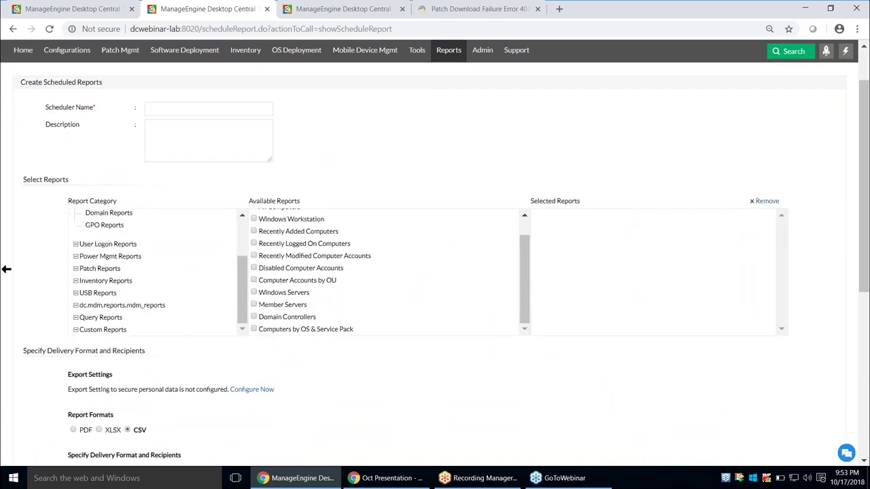
{"action": "left_click", "coordinate": [111, 268]}
{"action": "scroll", "coordinate": [384, 265], "scroll_direction": "down", "scroll_amount": 1}
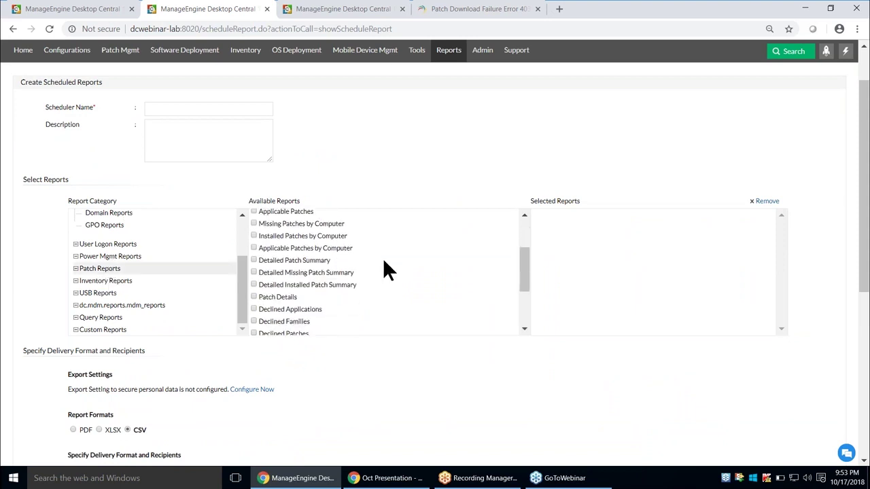
{"action": "mouse_move", "coordinate": [384, 261]}
{"action": "scroll", "coordinate": [347, 280], "scroll_direction": "down", "scroll_amount": 3}
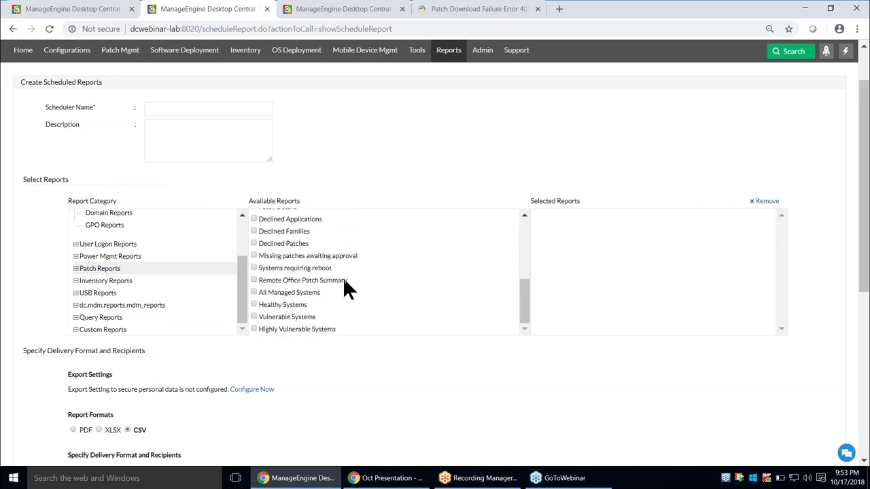
{"action": "scroll", "coordinate": [340, 280], "scroll_direction": "up", "scroll_amount": 3}
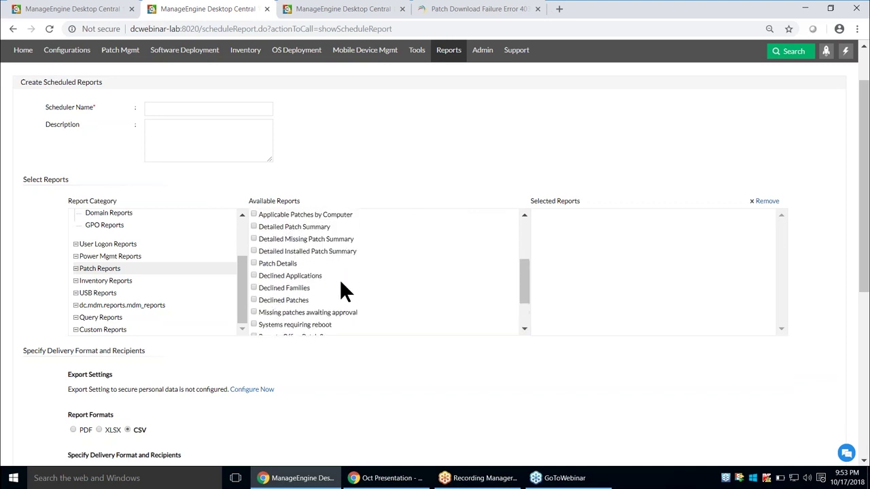
Start a new criteria filter for the Detailed Installed Patch Summary, try the Domain Name column, and reset and close the criteria
{"action": "left_click", "coordinate": [364, 252]}
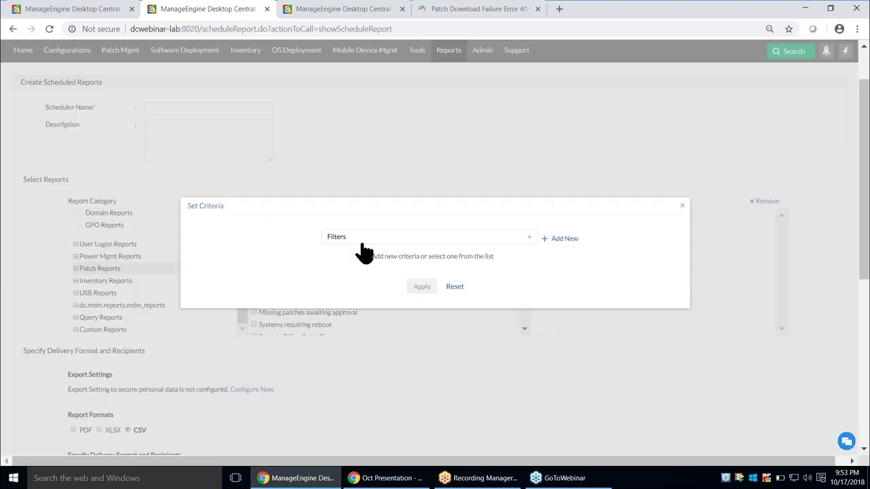
{"action": "left_click", "coordinate": [560, 249]}
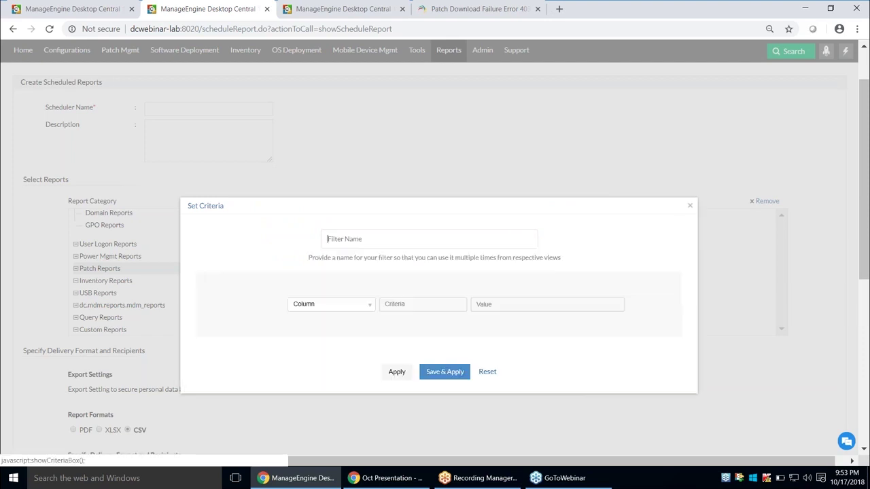
{"action": "left_click", "coordinate": [318, 306]}
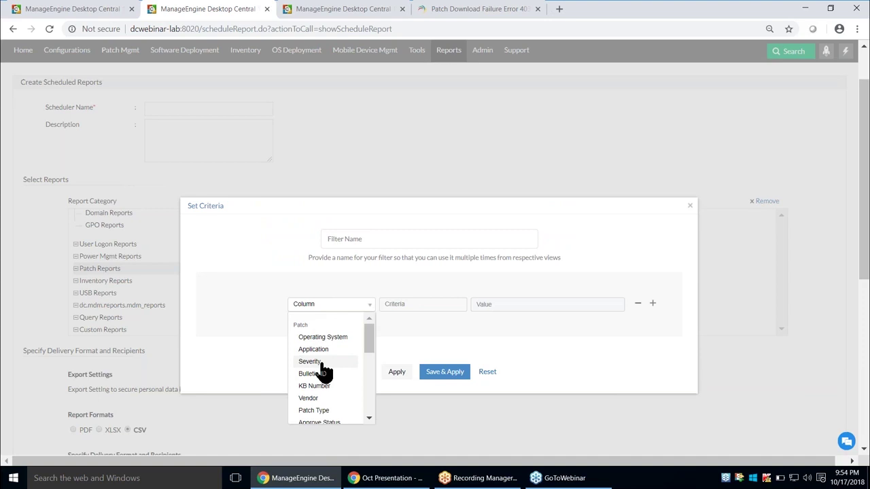
{"action": "scroll", "coordinate": [325, 372], "scroll_direction": "down", "scroll_amount": 5}
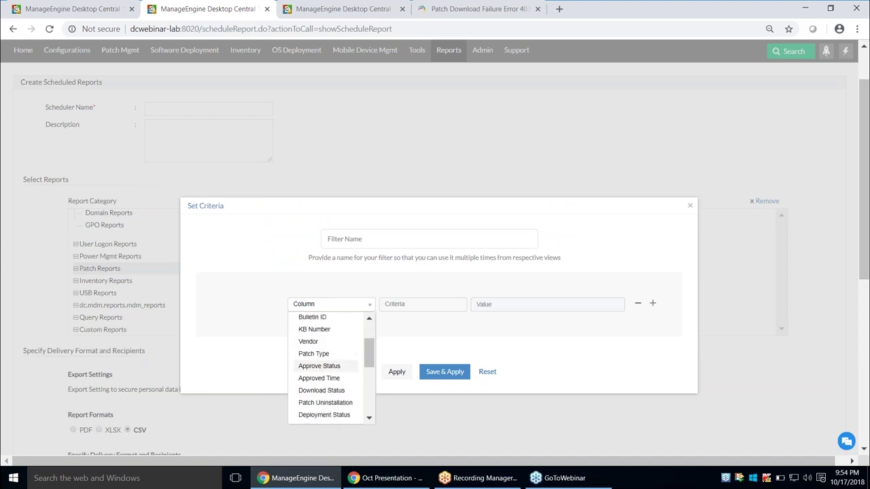
{"action": "scroll", "coordinate": [323, 377], "scroll_direction": "down", "scroll_amount": 3}
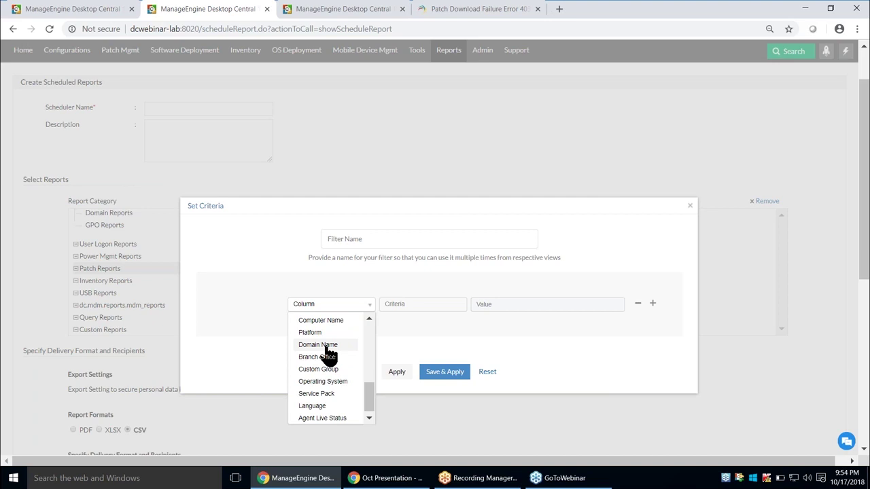
{"action": "left_click", "coordinate": [326, 346]}
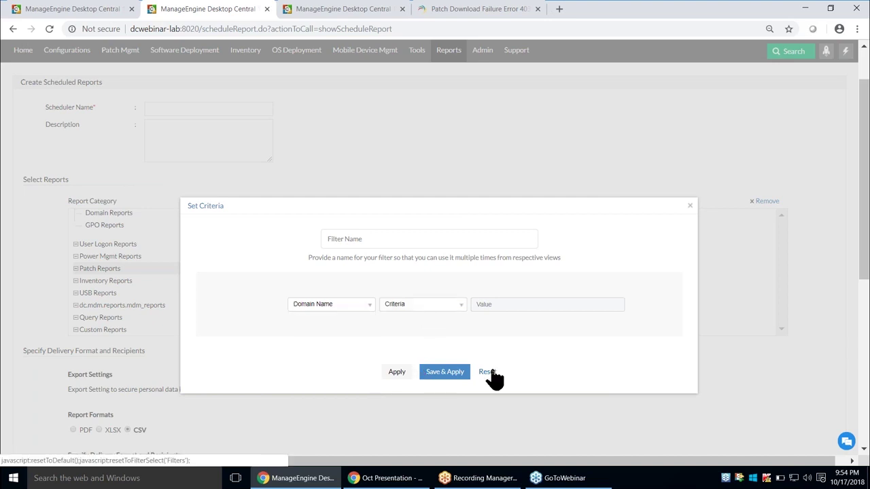
{"action": "left_click", "coordinate": [490, 373]}
{"action": "scroll", "coordinate": [453, 177], "scroll_direction": "down", "scroll_amount": 2}
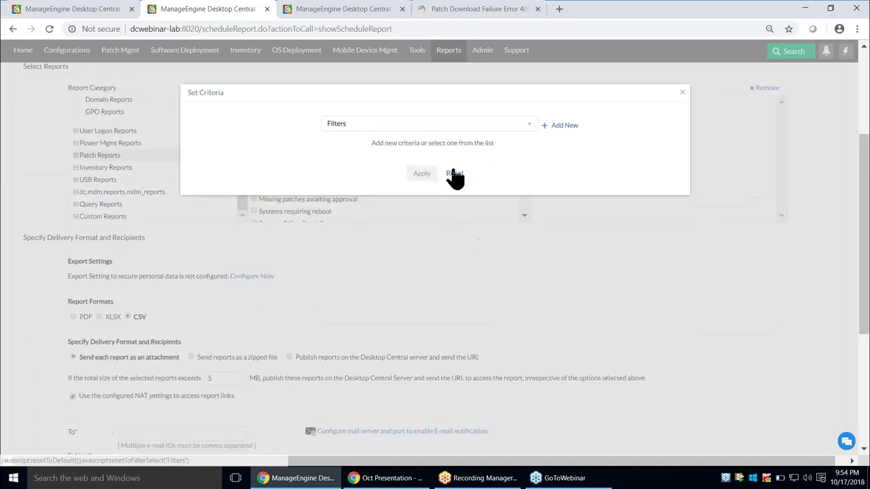
{"action": "scroll", "coordinate": [425, 265], "scroll_direction": "down", "scroll_amount": 2}
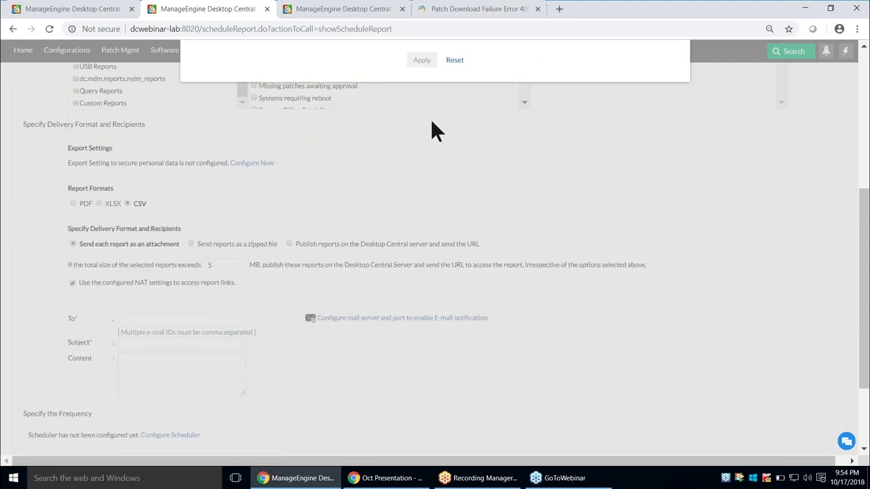
{"action": "scroll", "coordinate": [455, 219], "scroll_direction": "up", "scroll_amount": 2}
{"action": "scroll", "coordinate": [456, 224], "scroll_direction": "up", "scroll_amount": 1}
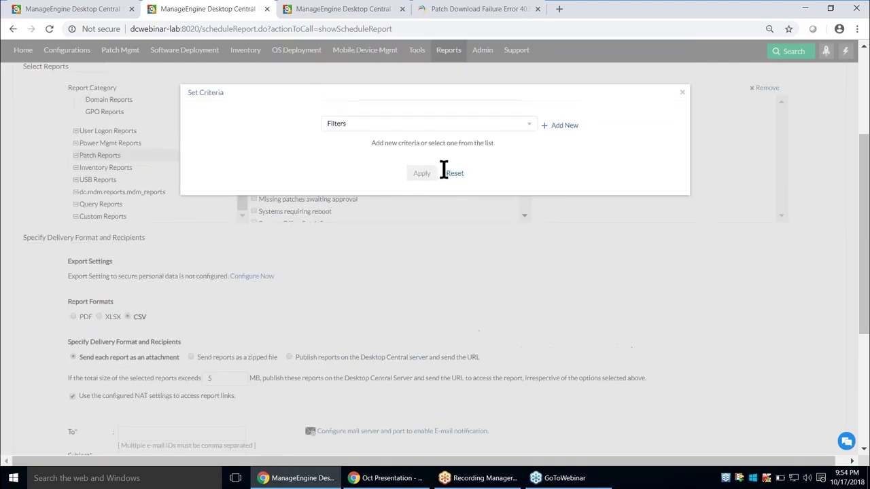
{"action": "left_click", "coordinate": [680, 97]}
Review the scheduled report's format, delivery and recipient options, and view its scheduler frequency settings without scheduling anything
{"action": "scroll", "coordinate": [156, 325], "scroll_direction": "down", "scroll_amount": 1}
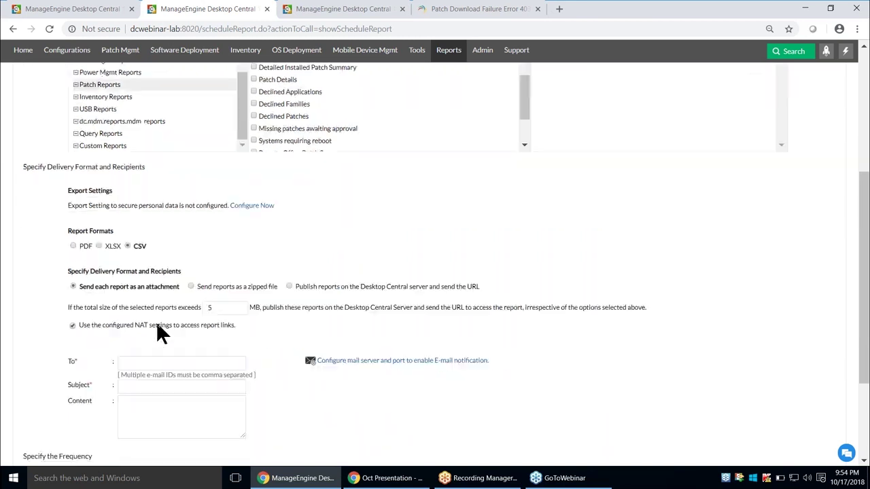
{"action": "scroll", "coordinate": [156, 324], "scroll_direction": "down", "scroll_amount": 2}
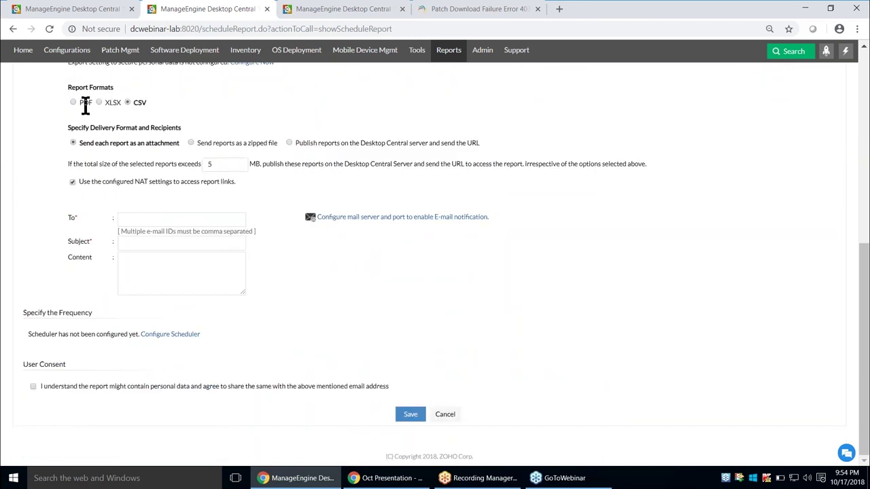
{"action": "left_click", "coordinate": [150, 217]}
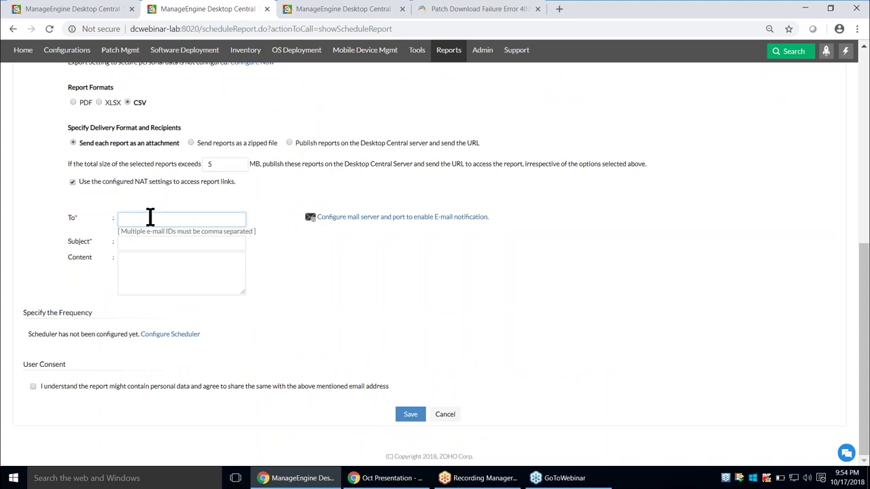
{"action": "left_click", "coordinate": [154, 335]}
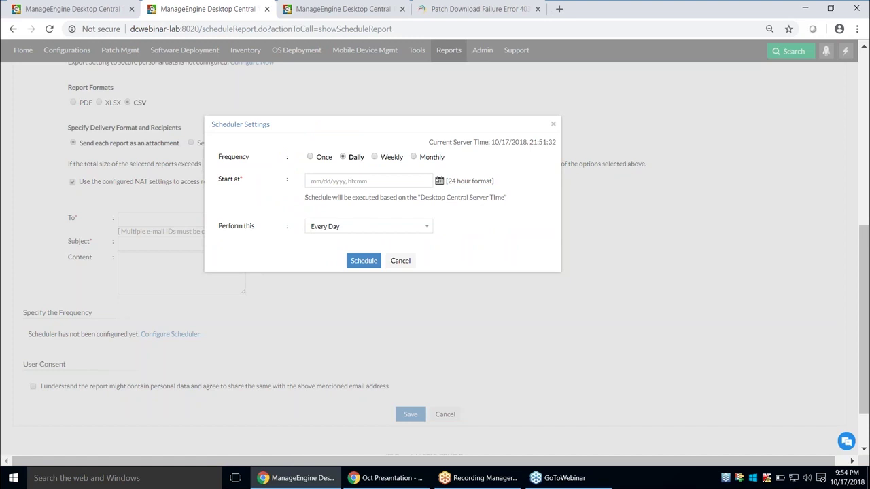
{"action": "left_click", "coordinate": [401, 261]}
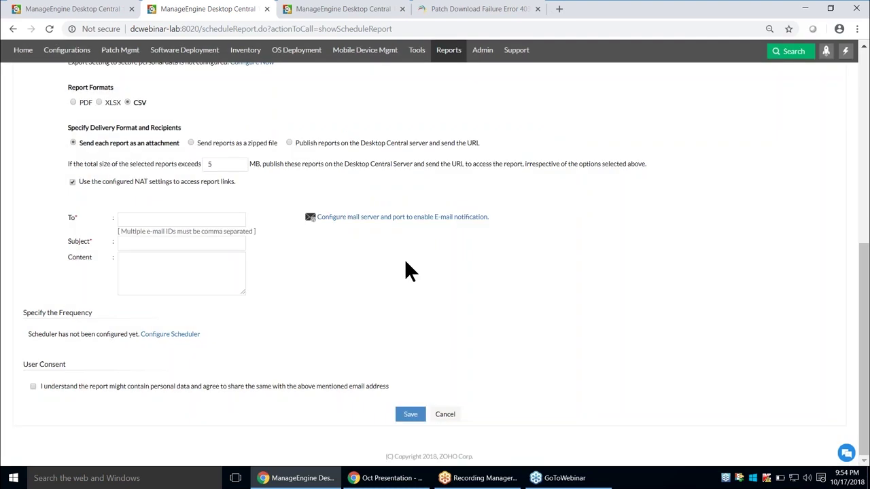
{"action": "scroll", "coordinate": [267, 284], "scroll_direction": "up", "scroll_amount": 3}
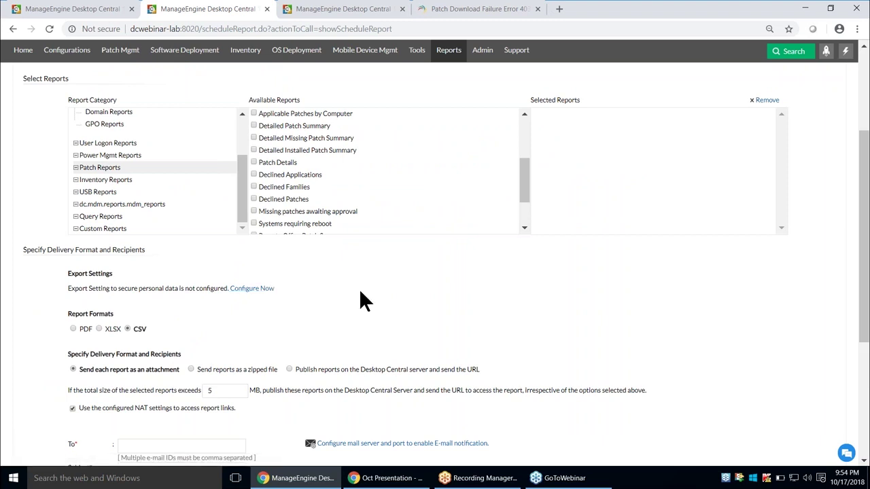
{"action": "scroll", "coordinate": [360, 293], "scroll_direction": "up", "scroll_amount": 3}
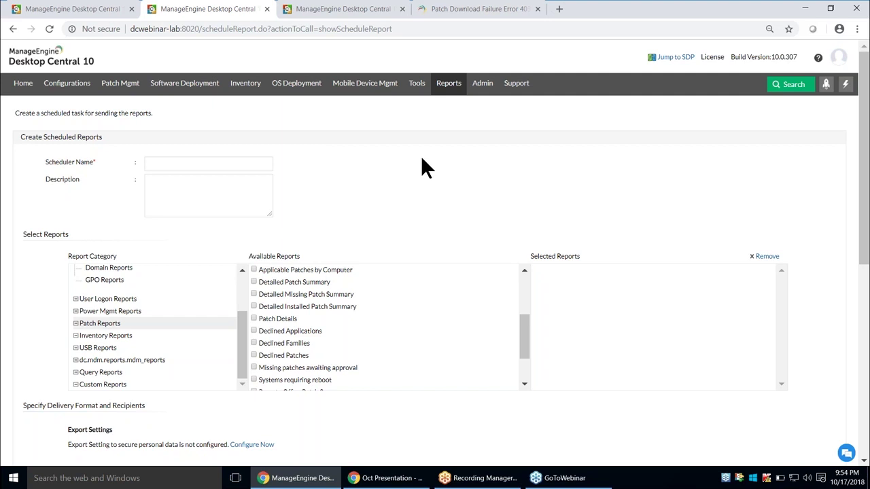
Switch to the Oct Presentation in Zoho Show to read the non-office-hours deployment slide, and return to Desktop Central
{"action": "key", "text": "alt+Tab"}
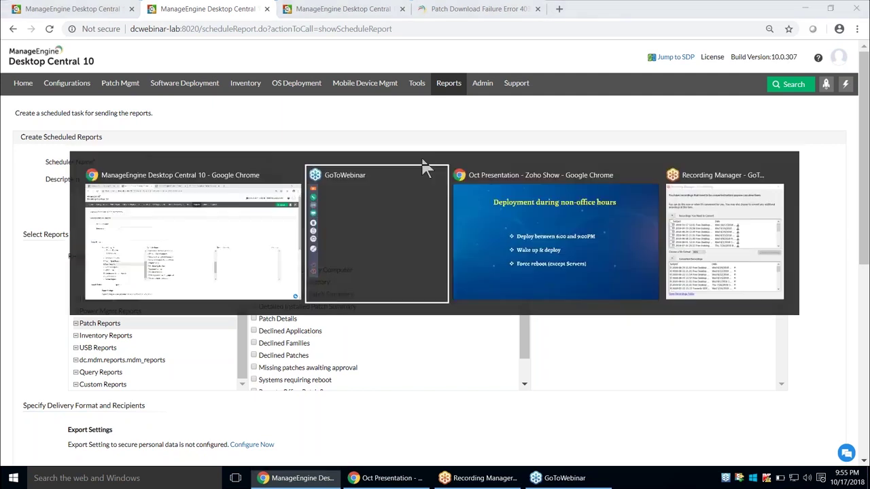
{"action": "key", "text": "alt+Tab"}
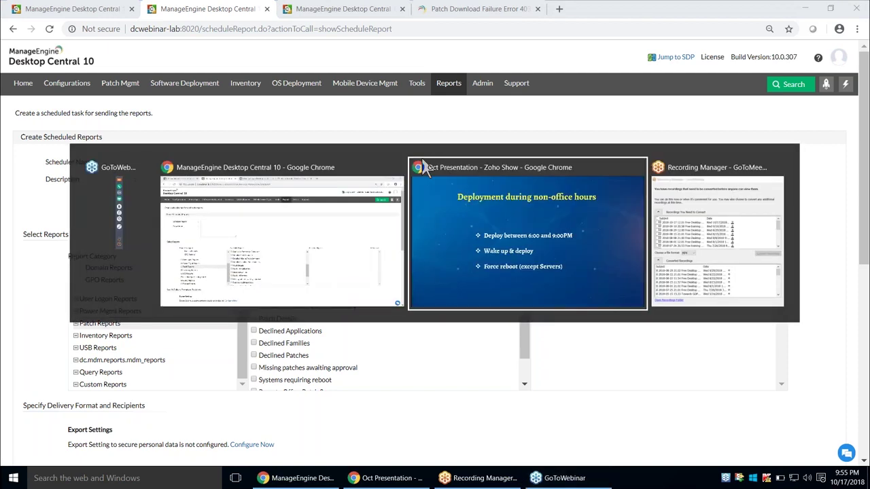
{"action": "left_click", "coordinate": [423, 167]}
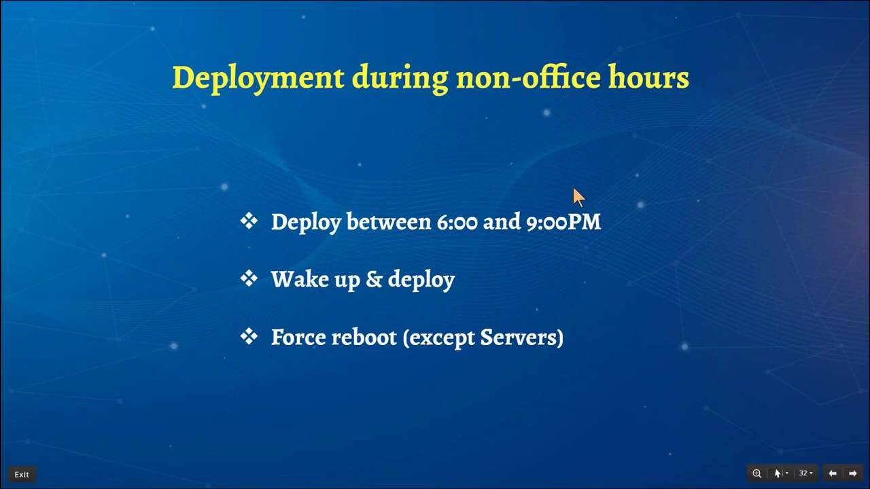
{"action": "key", "text": "alt+Tab"}
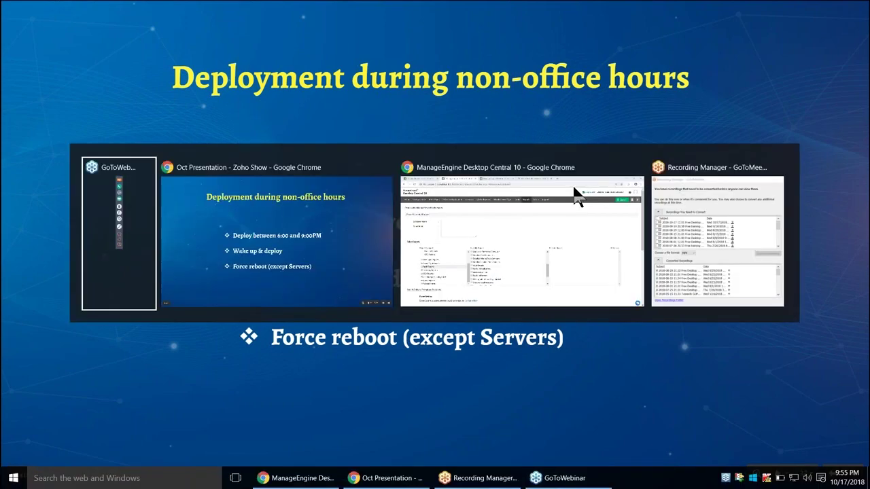
{"action": "left_click", "coordinate": [575, 193]}
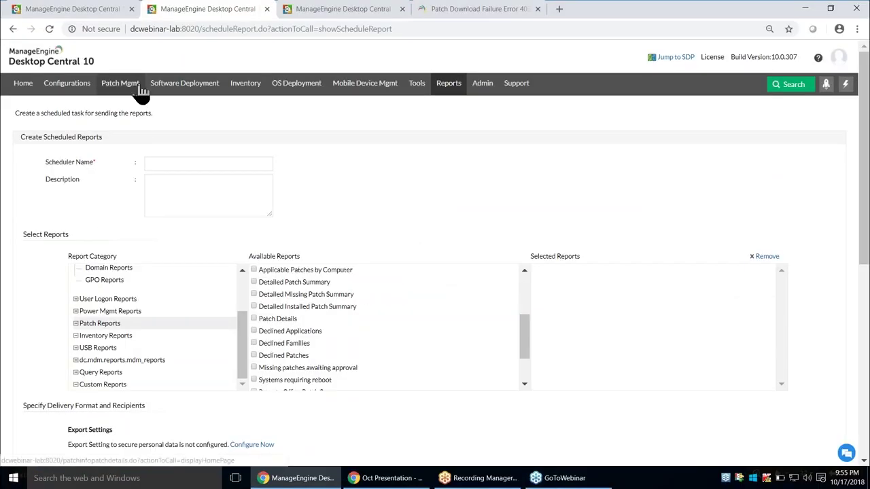
Start creating a new patch deployment policy from the deployment policies and dismiss its name and description editor
{"action": "left_click", "coordinate": [136, 94]}
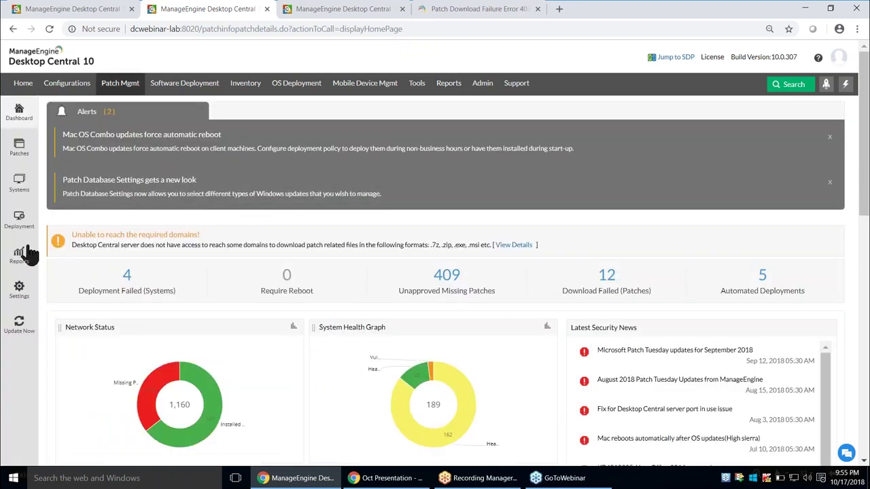
{"action": "left_click", "coordinate": [27, 236]}
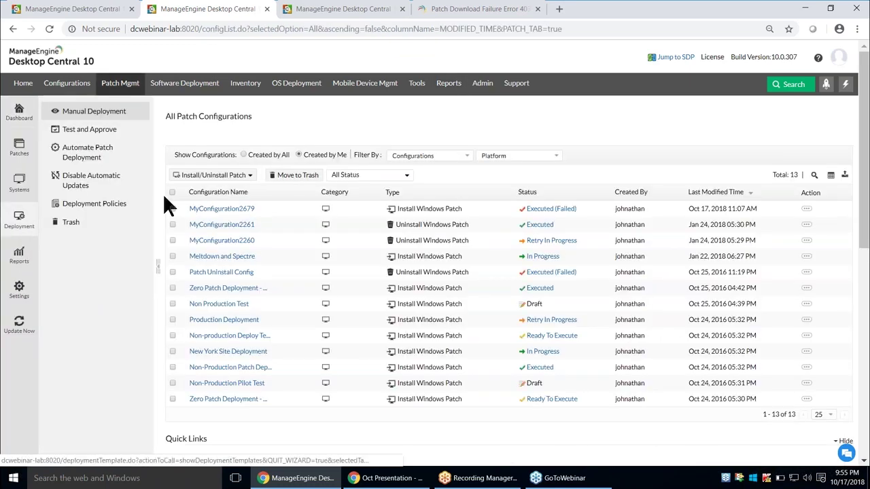
{"action": "left_click", "coordinate": [100, 208]}
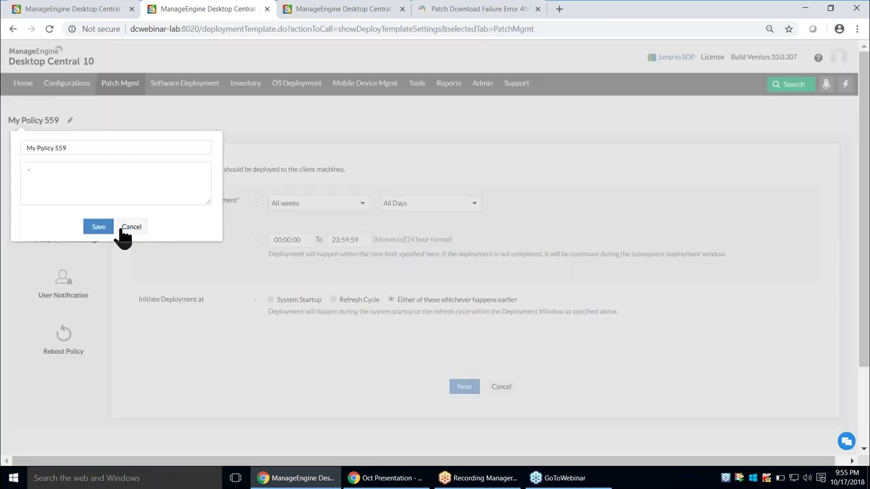
{"action": "left_click", "coordinate": [122, 226]}
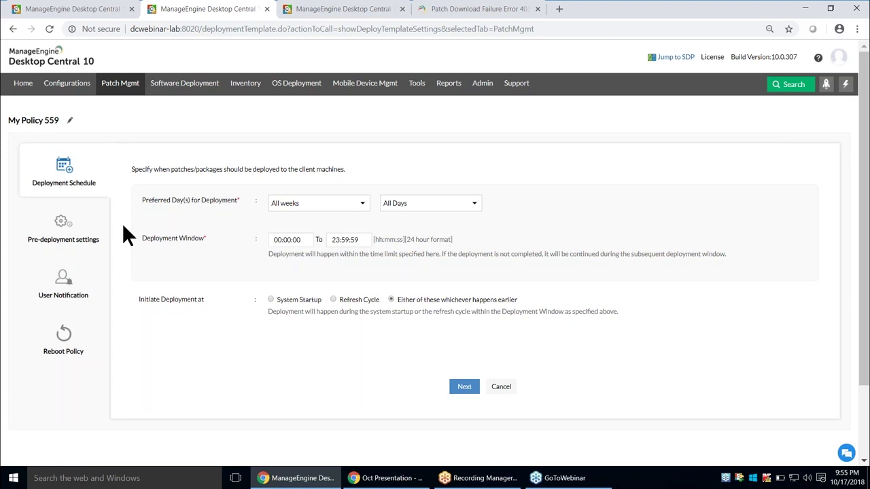
Review the preferred week and day options in the deployment schedule, and set the deployment window's start hour to 18
{"action": "left_click", "coordinate": [287, 203]}
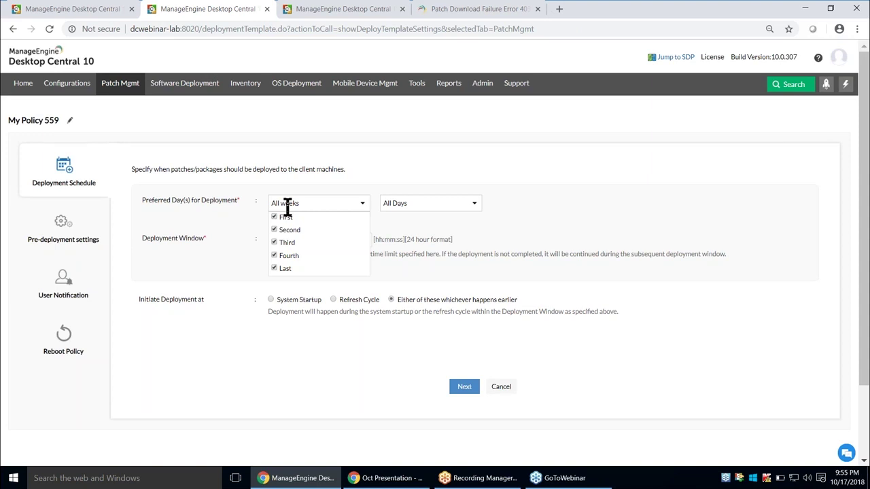
{"action": "left_click", "coordinate": [471, 203]}
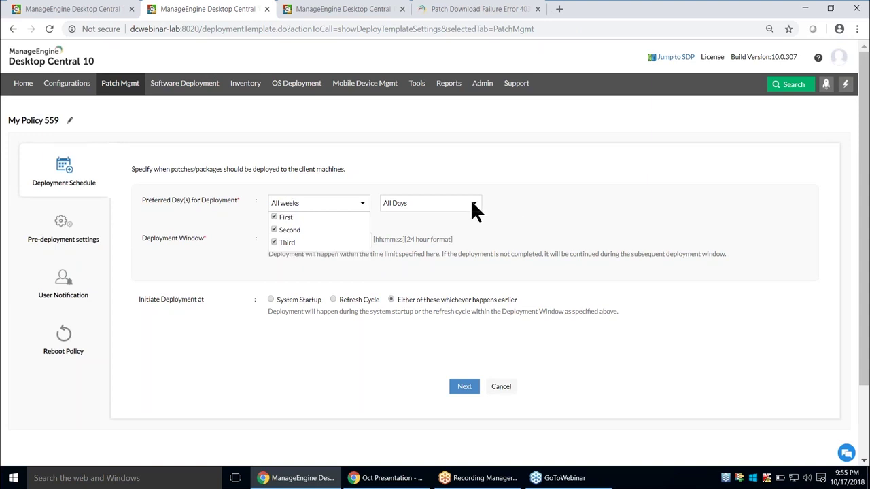
{"action": "left_click", "coordinate": [468, 202]}
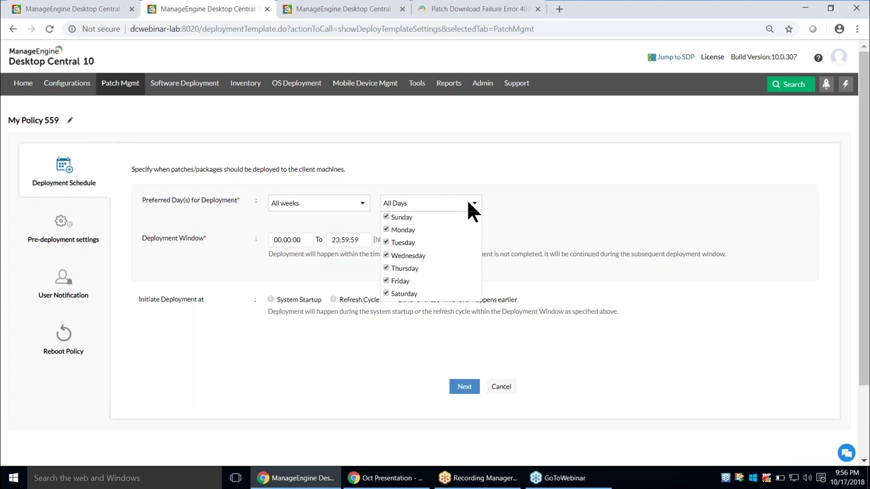
{"action": "left_click", "coordinate": [266, 255]}
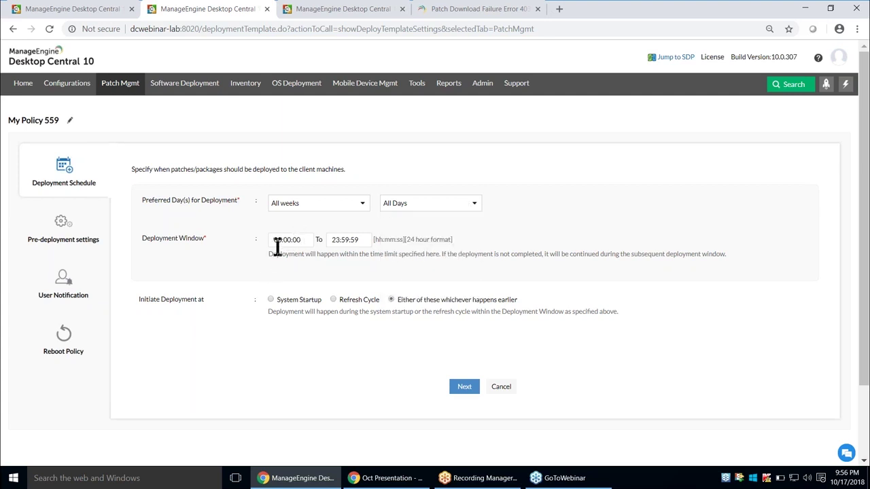
{"action": "left_click", "coordinate": [283, 243]}
{"action": "key", "text": "BackSpace"}
{"action": "key", "text": "BackSpace"}
{"action": "type", "text": "18"}
Enable user notification about deployment with users allowed to skip it, and set the reboot policy to Reboot using the Force reboot method
{"action": "left_click", "coordinate": [72, 227]}
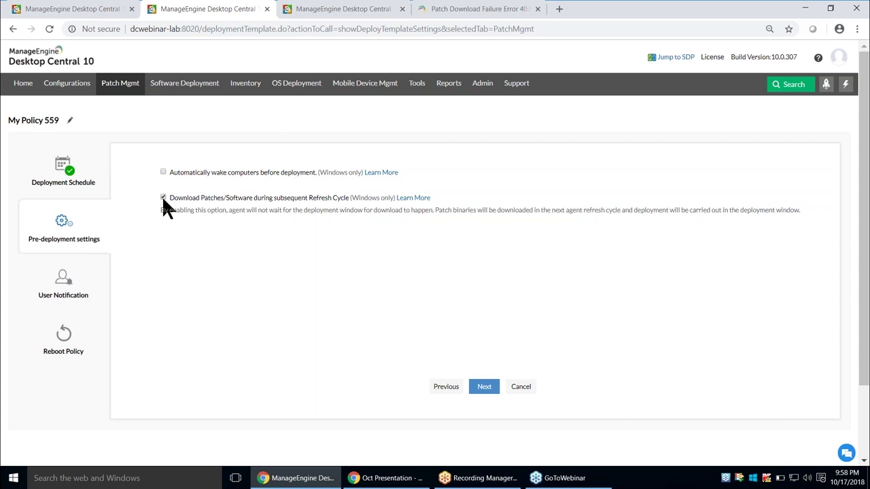
{"action": "left_click", "coordinate": [58, 292]}
{"action": "left_click", "coordinate": [337, 174]}
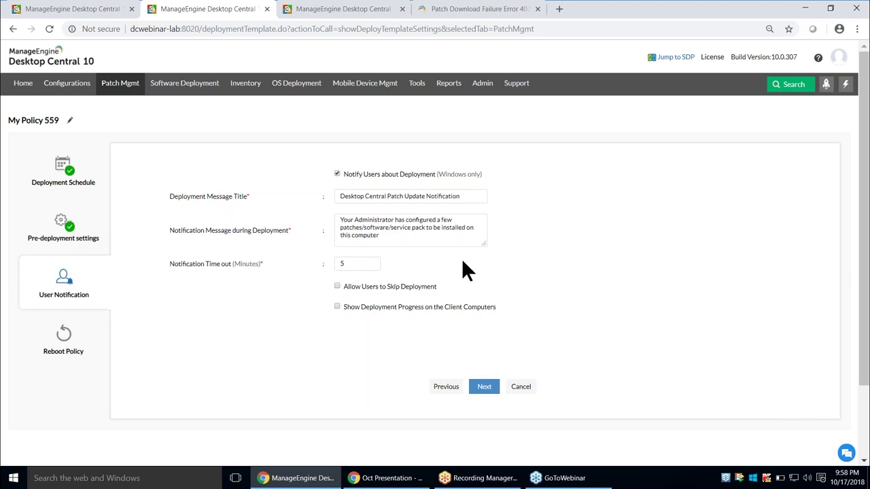
{"action": "left_click", "coordinate": [336, 286]}
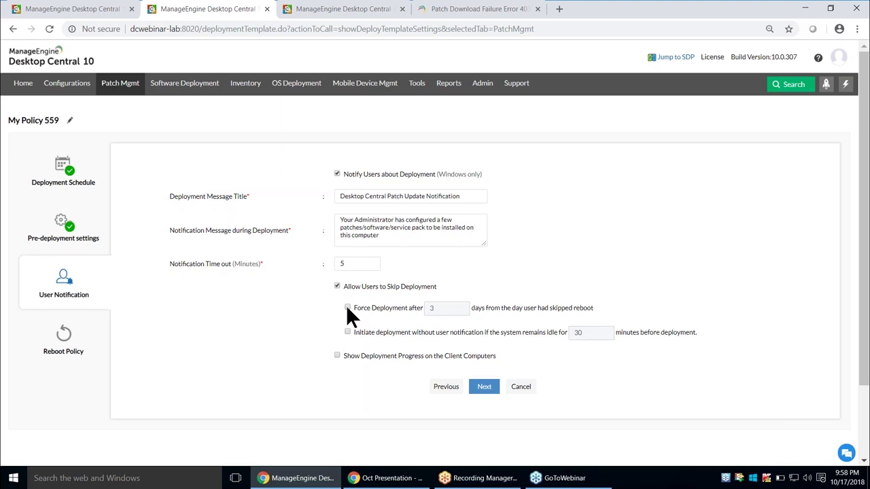
{"action": "left_click", "coordinate": [82, 357]}
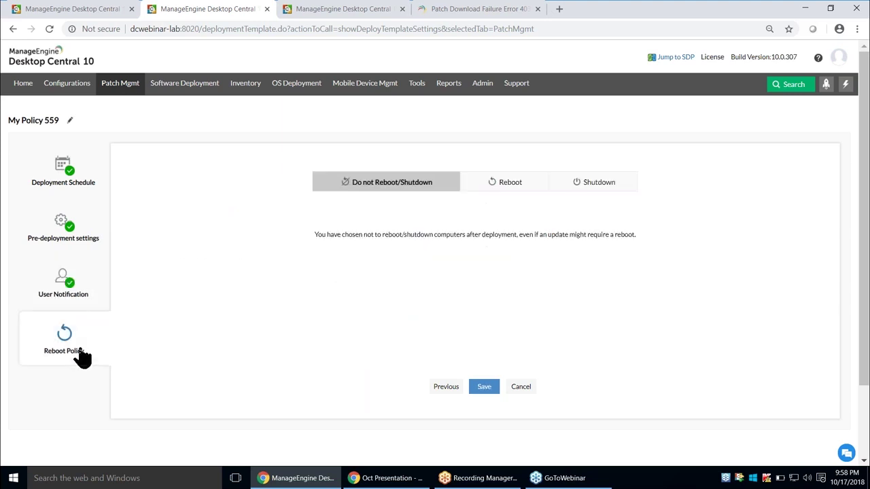
{"action": "left_click", "coordinate": [511, 199]}
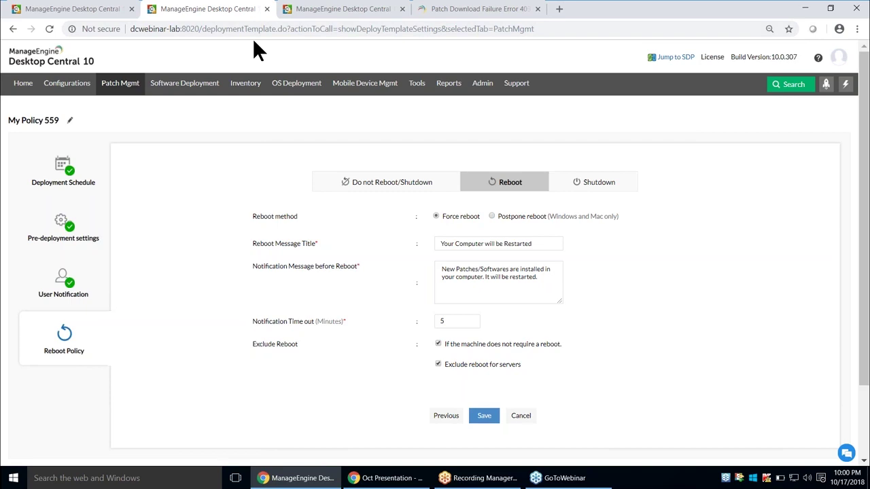
Switch to the Oct Presentation in Zoho Show, read the reboot notification slides through Scenario 1, and return to Desktop Central
{"action": "key", "text": "alt+Tab"}
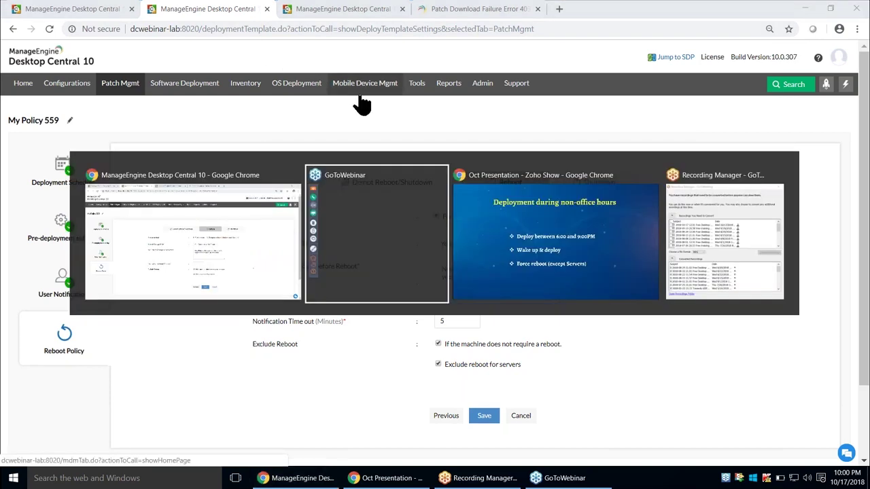
{"action": "key", "text": "Right"}
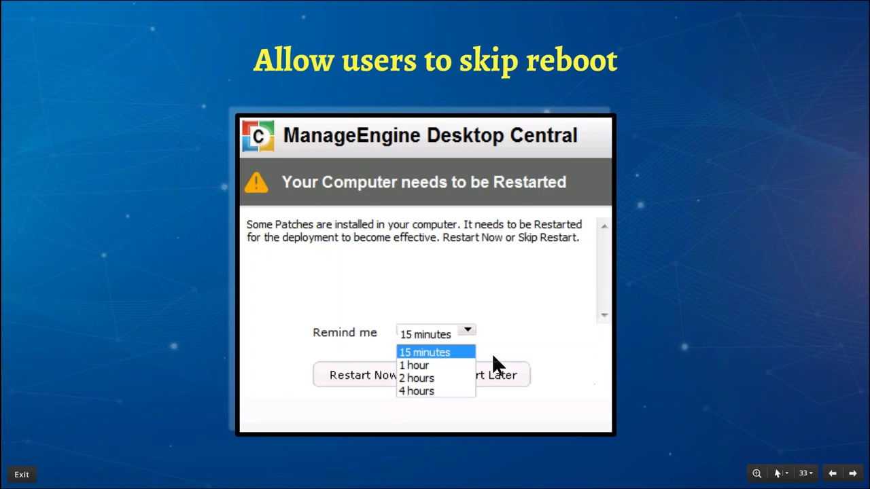
{"action": "key", "text": "Right"}
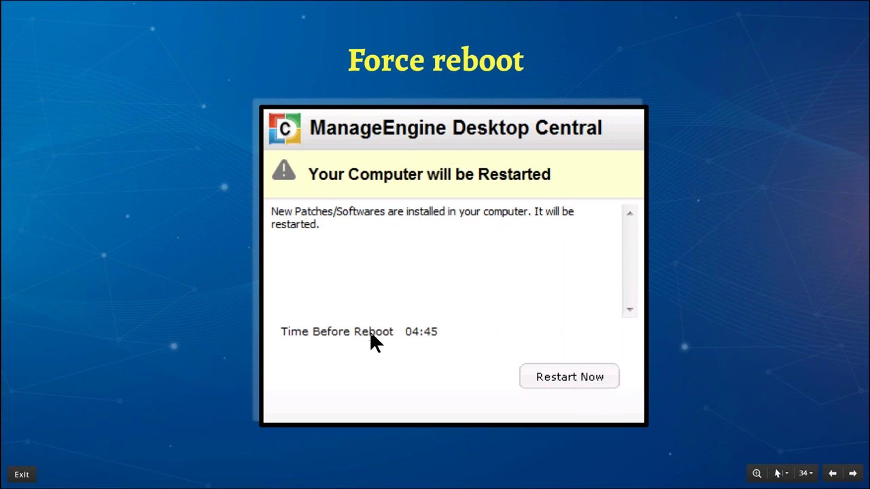
{"action": "left_click", "coordinate": [747, 297]}
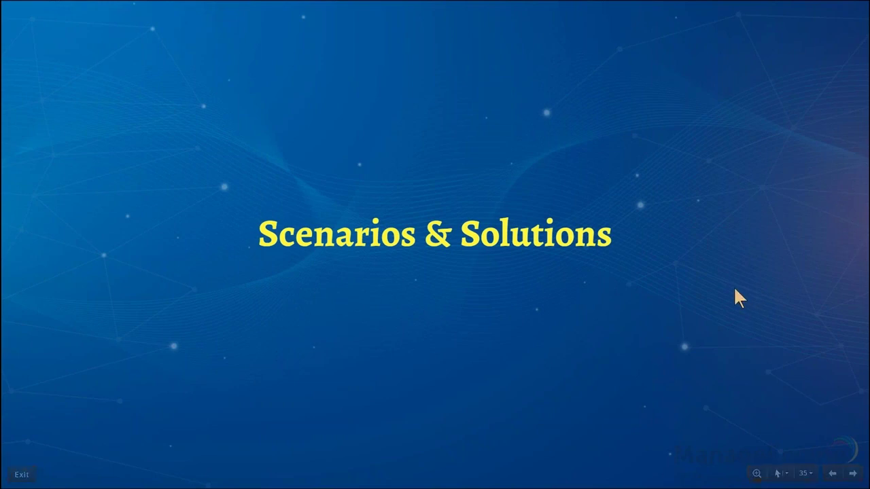
{"action": "left_click", "coordinate": [734, 289]}
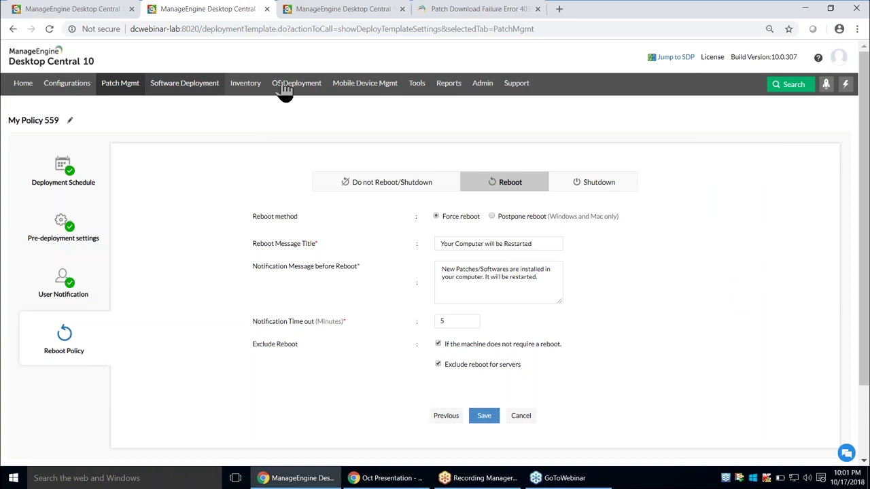
Open a new configuration from the Disable Adobe Acrobat X Updater template to examine its registry, target and execution settings
{"action": "left_click", "coordinate": [113, 91]}
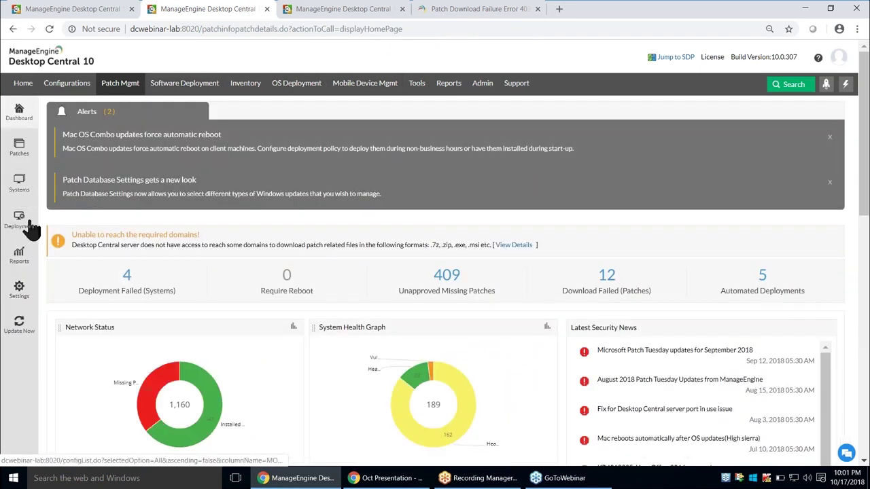
{"action": "left_click", "coordinate": [30, 227]}
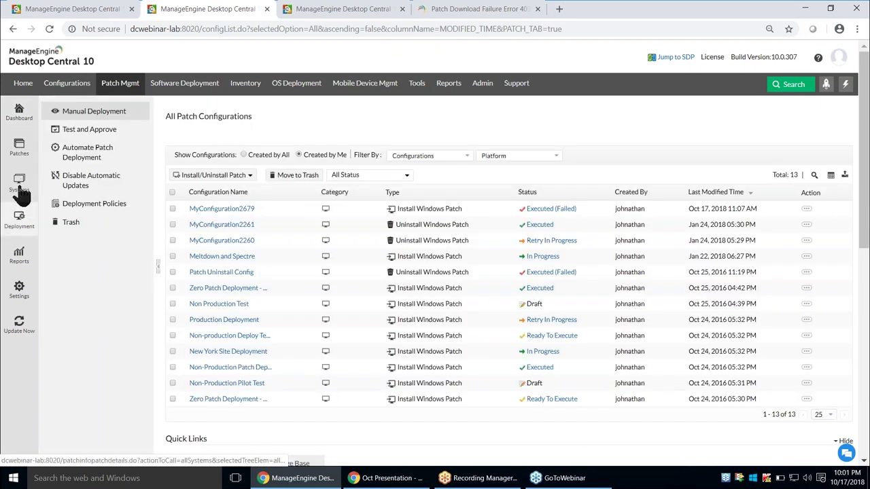
{"action": "left_click", "coordinate": [91, 180]}
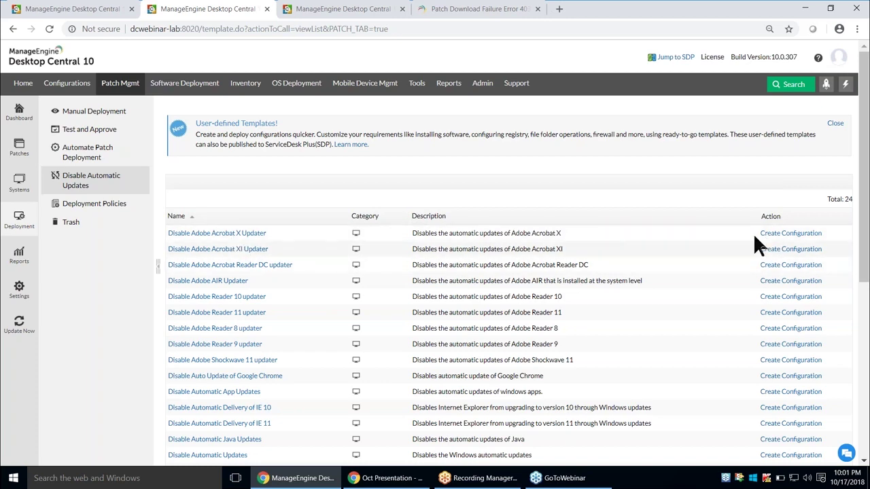
{"action": "left_click", "coordinate": [787, 235]}
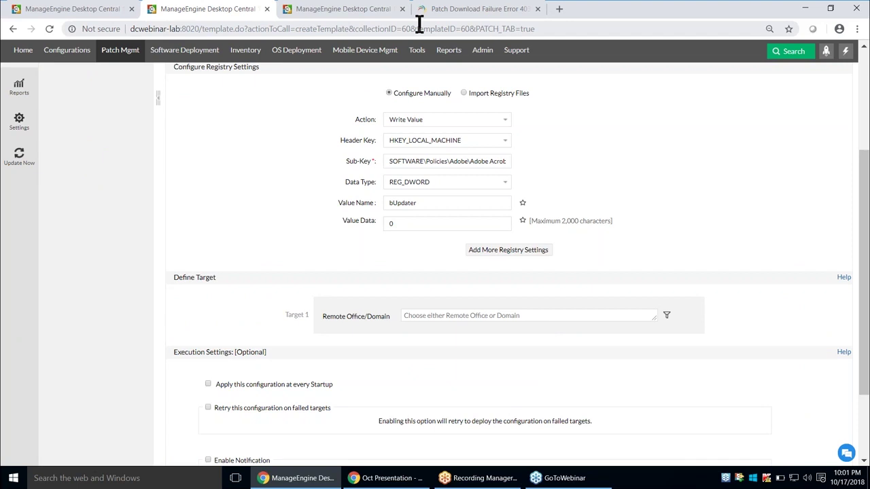
Switch to the Oct Presentation in Zoho Show, read Scenario 2 and its selective and permanent exclusion solutions, and return to Desktop Central
{"action": "key", "text": "alt+Tab"}
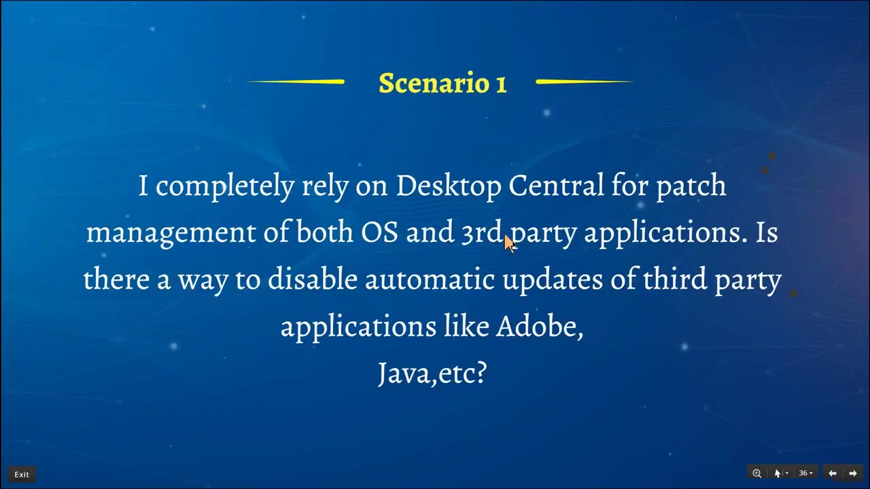
{"action": "key", "text": "Right"}
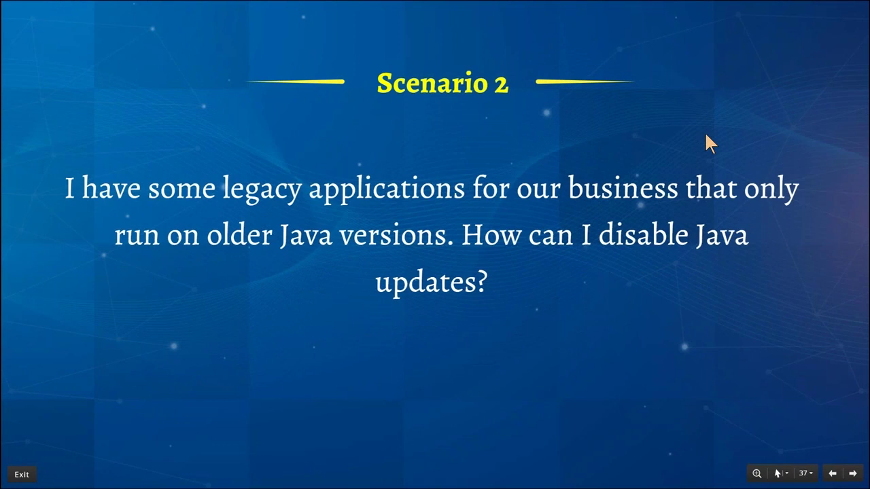
{"action": "key", "text": "Right"}
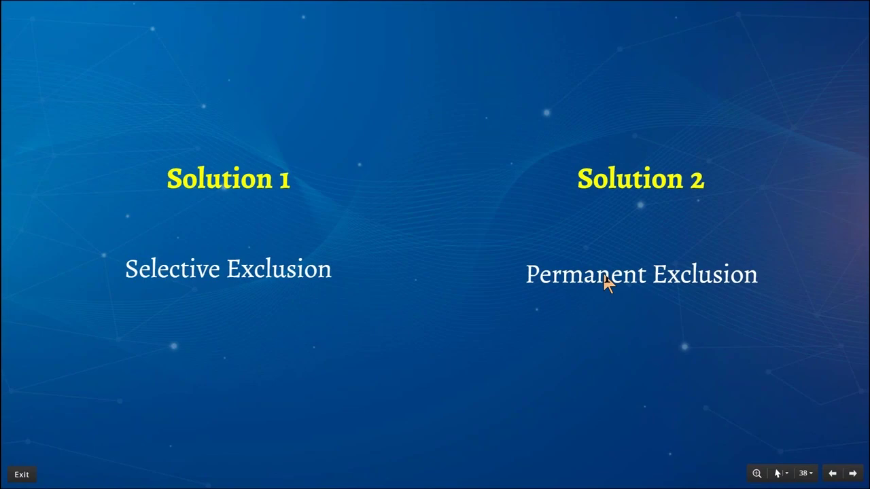
{"action": "key", "text": "alt+Tab"}
{"action": "scroll", "coordinate": [230, 146], "scroll_direction": "up", "scroll_amount": 3}
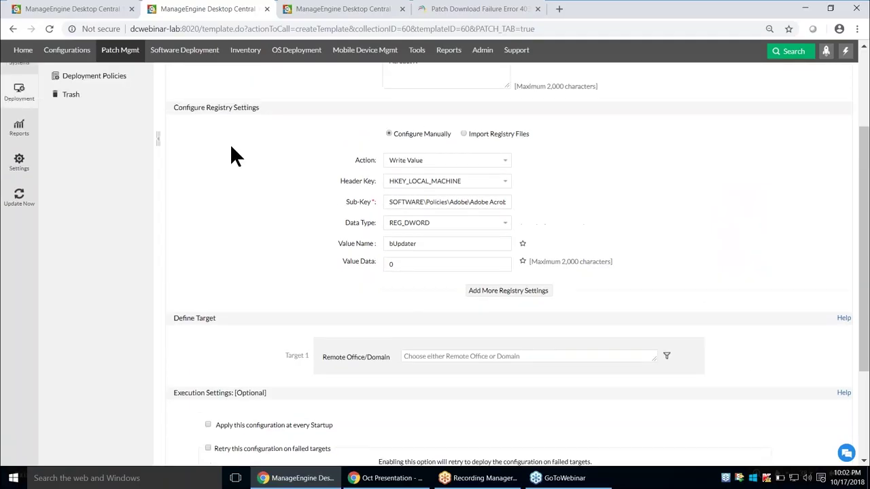
Start a new automated patch deployment task for Windows in the third browser tab's Patch Mgmt page
{"action": "left_click", "coordinate": [353, 11]}
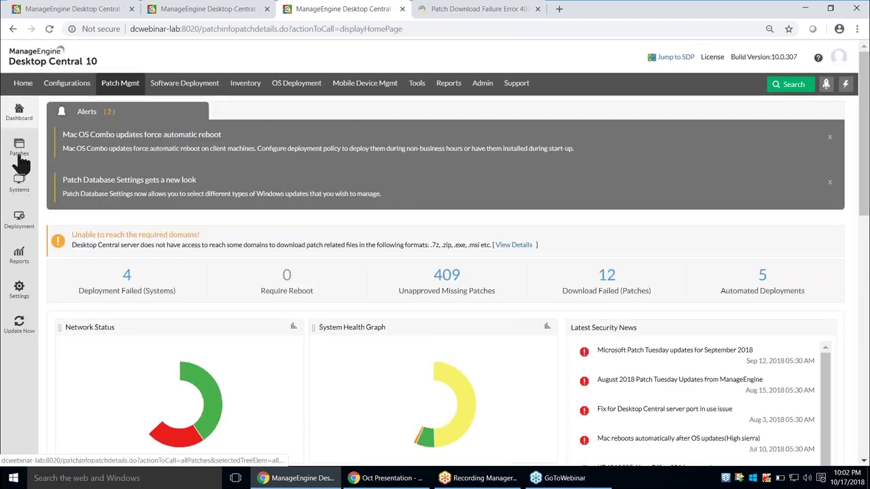
{"action": "left_click", "coordinate": [20, 221]}
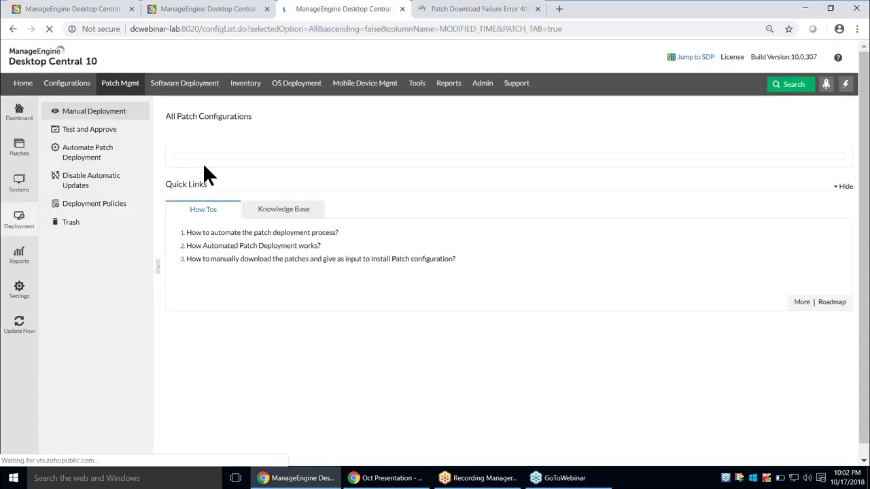
{"action": "left_click", "coordinate": [111, 150]}
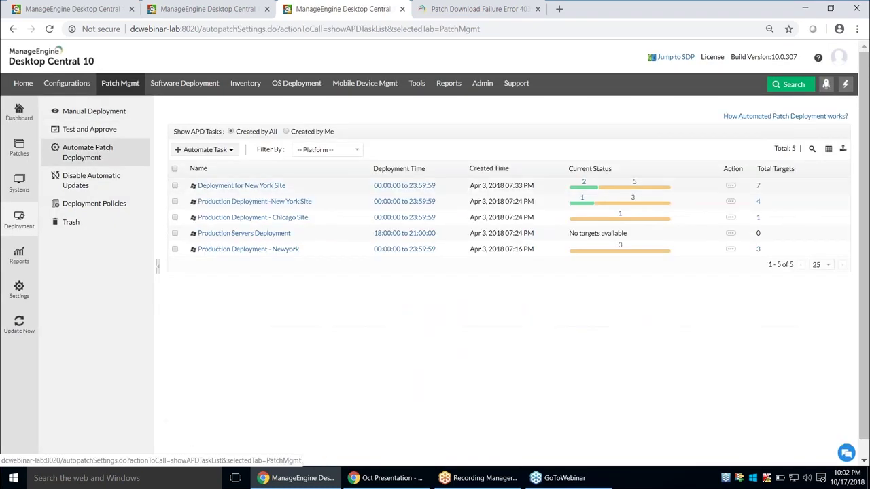
{"action": "left_click", "coordinate": [206, 151]}
{"action": "left_click", "coordinate": [206, 164]}
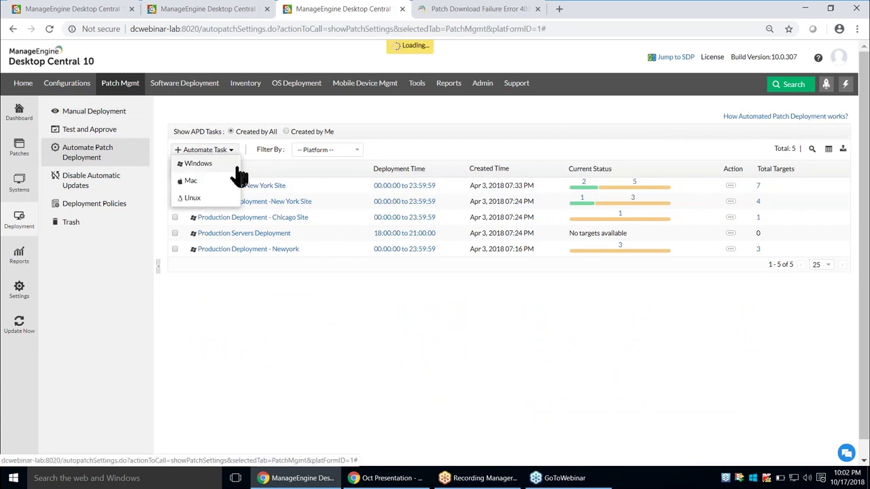
Select Security Updates of all severities for Microsoft Updates, and set the applications option to Patch All Applications Except
{"action": "left_click", "coordinate": [304, 193]}
{"action": "left_click", "coordinate": [250, 206]}
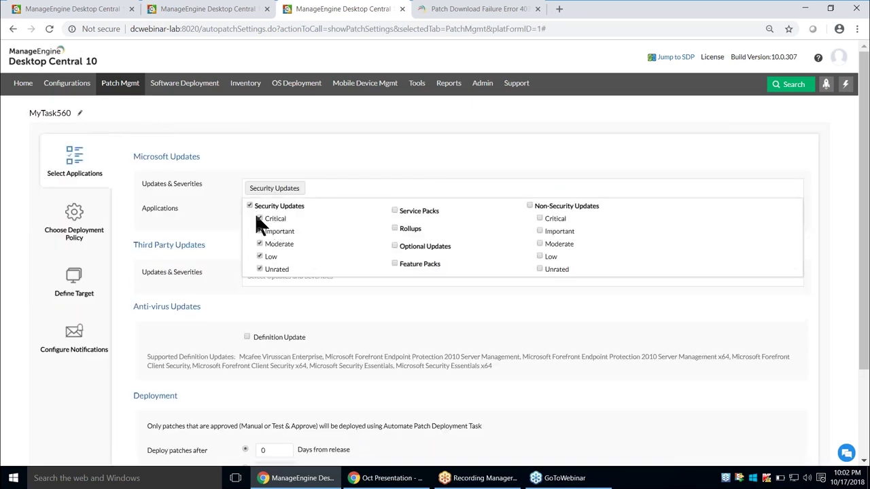
{"action": "left_click", "coordinate": [318, 192]}
{"action": "left_click", "coordinate": [333, 216]}
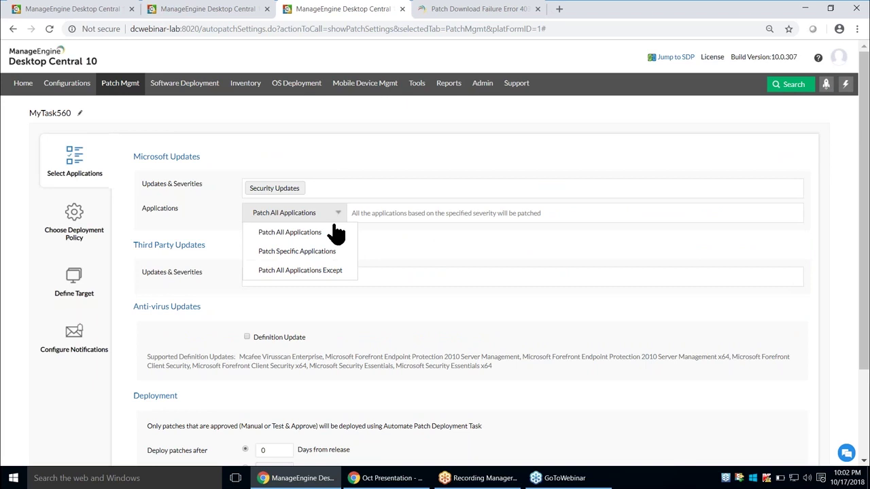
{"action": "left_click", "coordinate": [305, 271]}
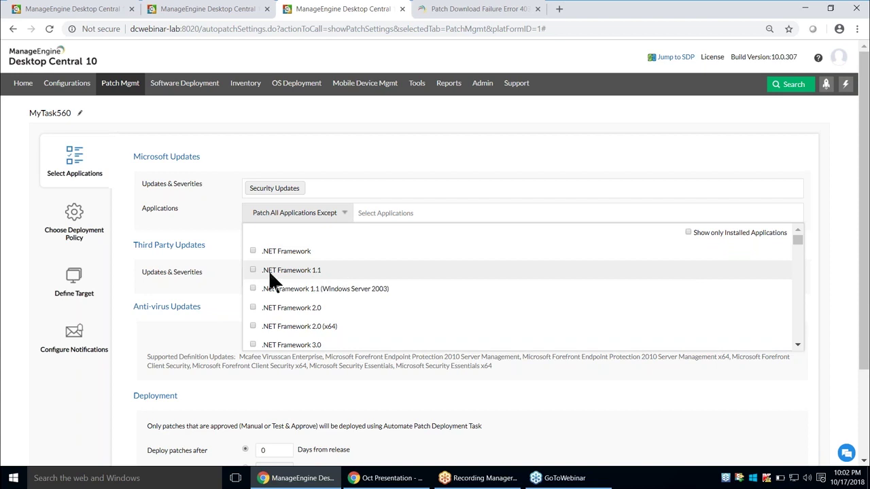
{"action": "left_click", "coordinate": [215, 254]}
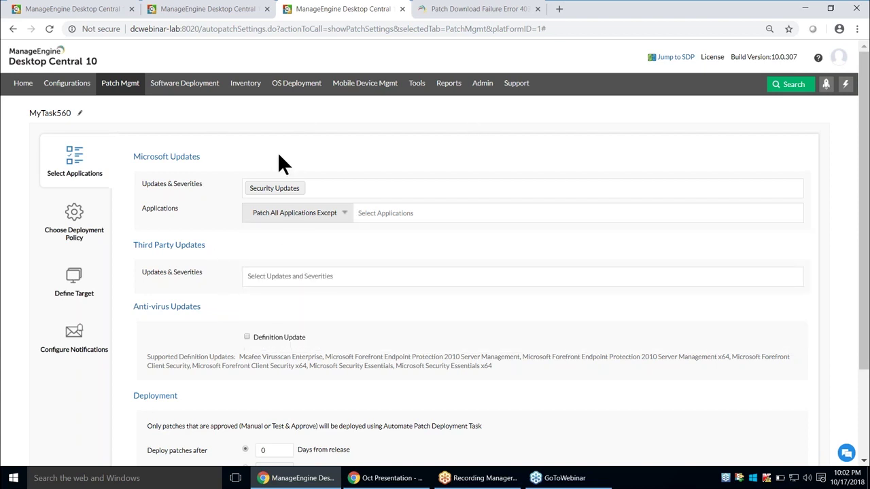
Open the Decline Patch settings, start declining patches for a group, and examine the group choices and patch search criteria
{"action": "left_click", "coordinate": [120, 94]}
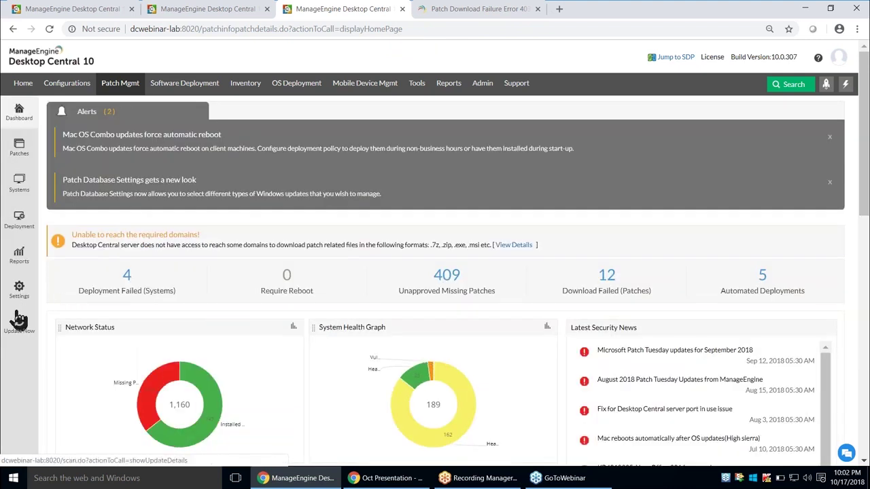
{"action": "left_click", "coordinate": [19, 289]}
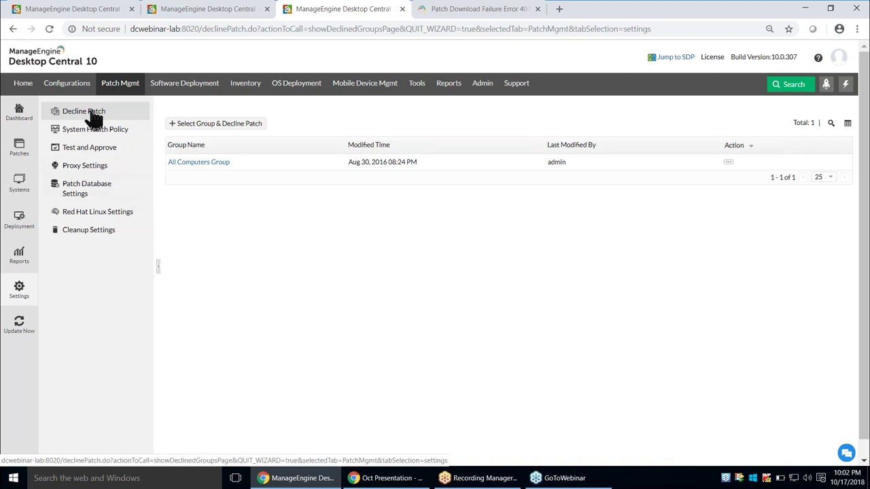
{"action": "left_click", "coordinate": [224, 124]}
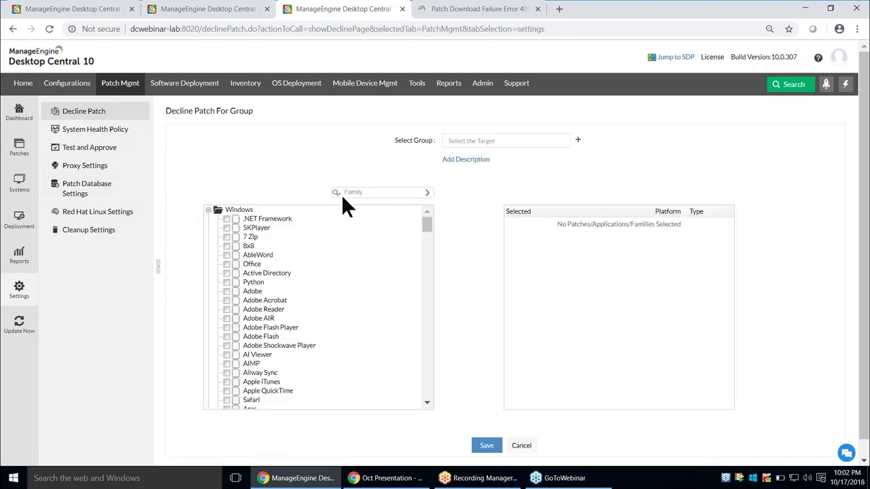
{"action": "left_click", "coordinate": [535, 140]}
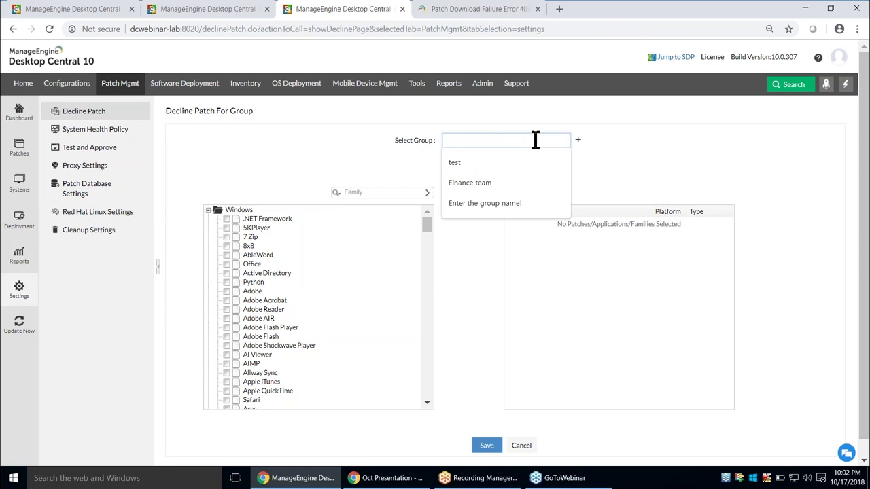
{"action": "left_click", "coordinate": [384, 193]}
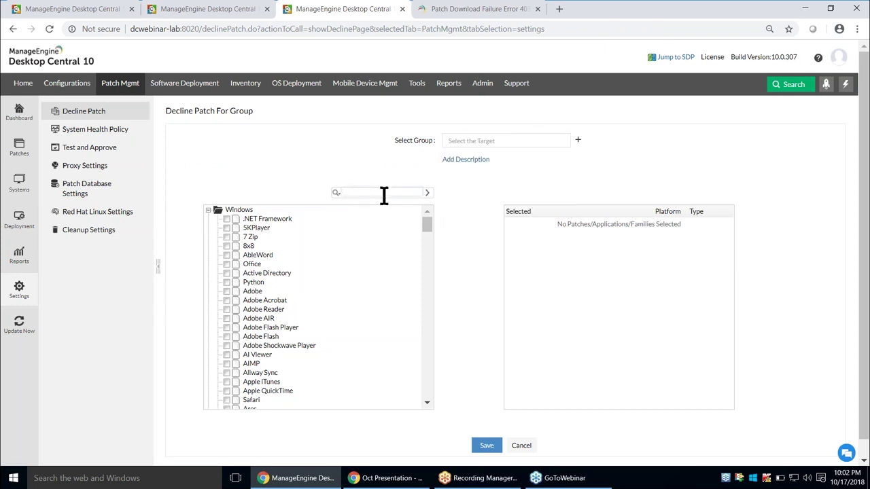
{"action": "left_click", "coordinate": [337, 193]}
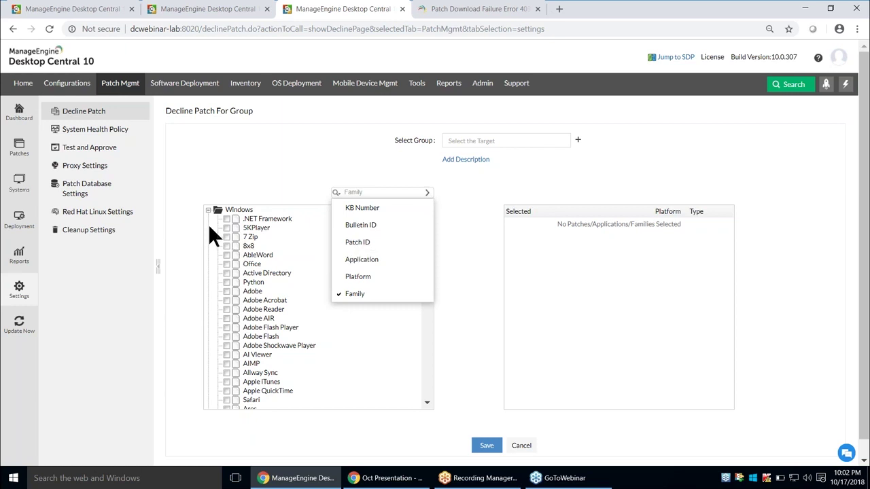
{"action": "left_click", "coordinate": [232, 218]}
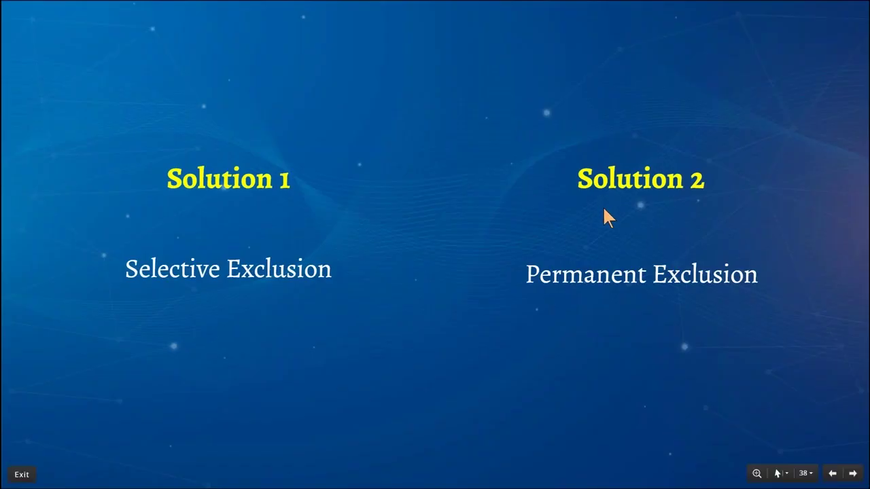
Advance the Oct Presentation to Scenario 3, return to Desktop Central, and select patch 25395 in the installed patches list
{"action": "left_click", "coordinate": [602, 206]}
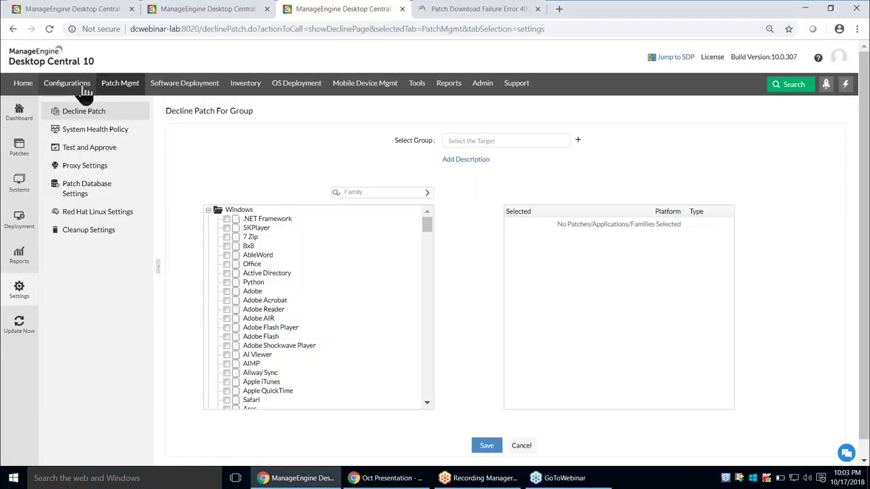
{"action": "left_click", "coordinate": [122, 92]}
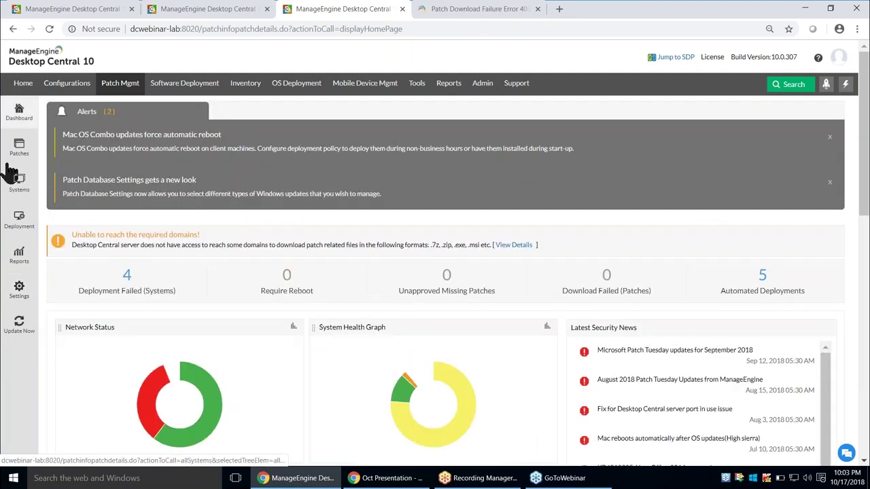
{"action": "left_click", "coordinate": [19, 146]}
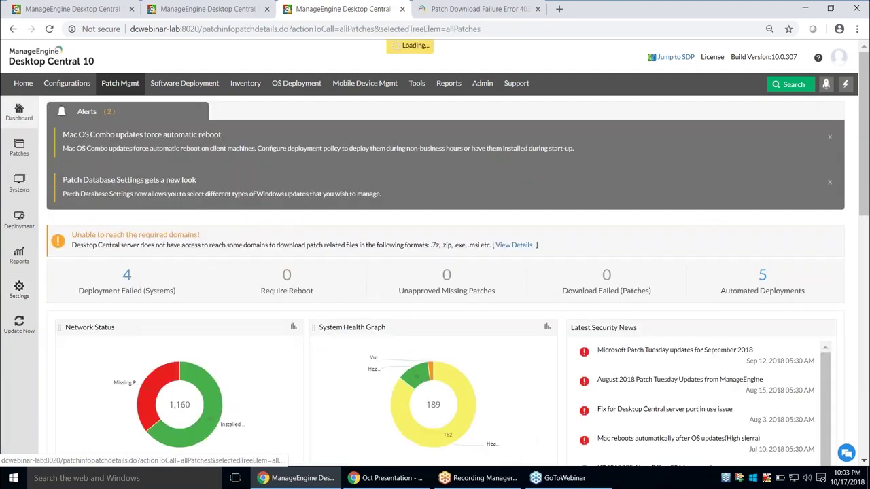
{"action": "left_click", "coordinate": [108, 130]}
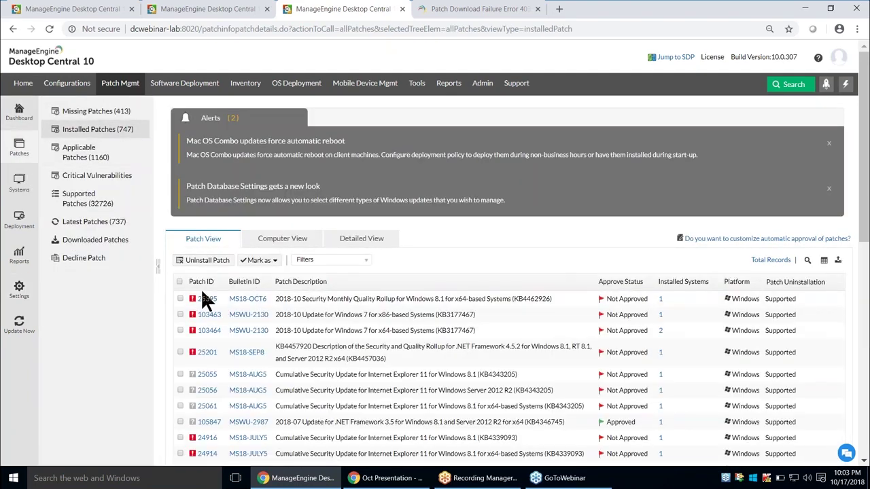
{"action": "left_click", "coordinate": [180, 299]}
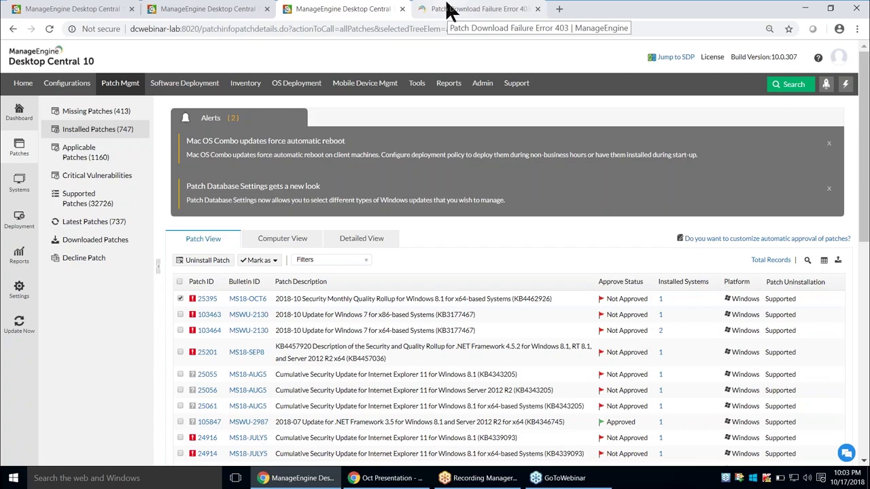
Switch to the Oct Presentation, read Scenario 4 on antivirus definition updates, and return to Desktop Central
{"action": "key", "text": "alt+Tab"}
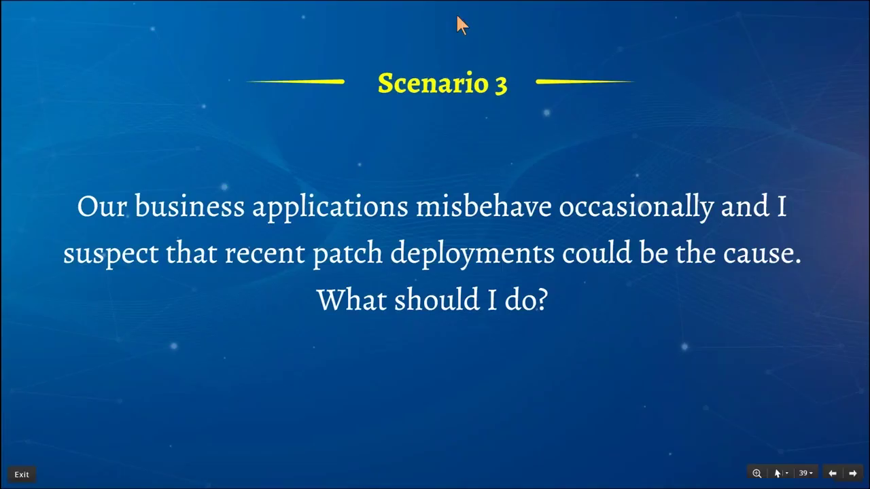
{"action": "left_click", "coordinate": [649, 336]}
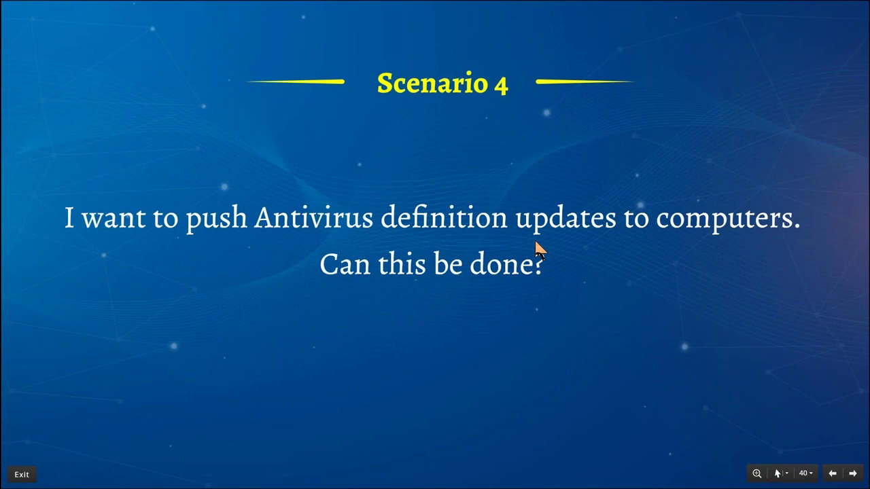
{"action": "key", "text": "alt+Tab"}
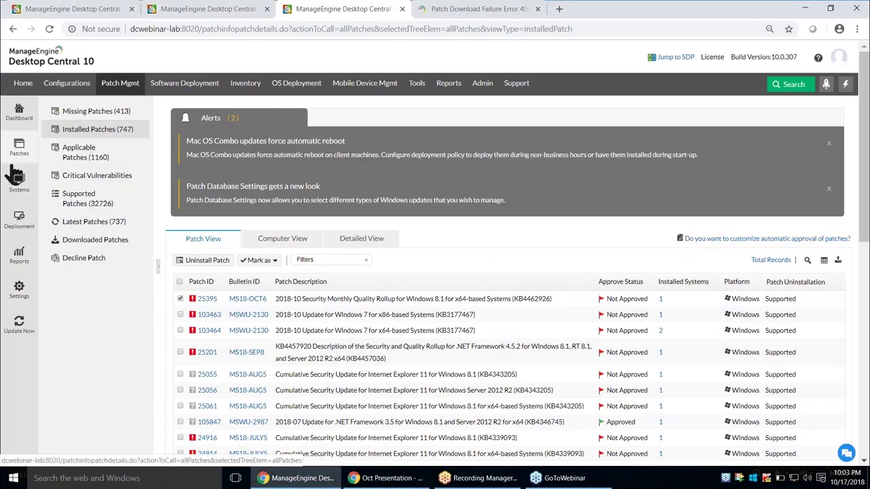
Start a new automated patch deployment task for Windows and examine its Anti-virus Updates definition option
{"action": "left_click", "coordinate": [19, 221]}
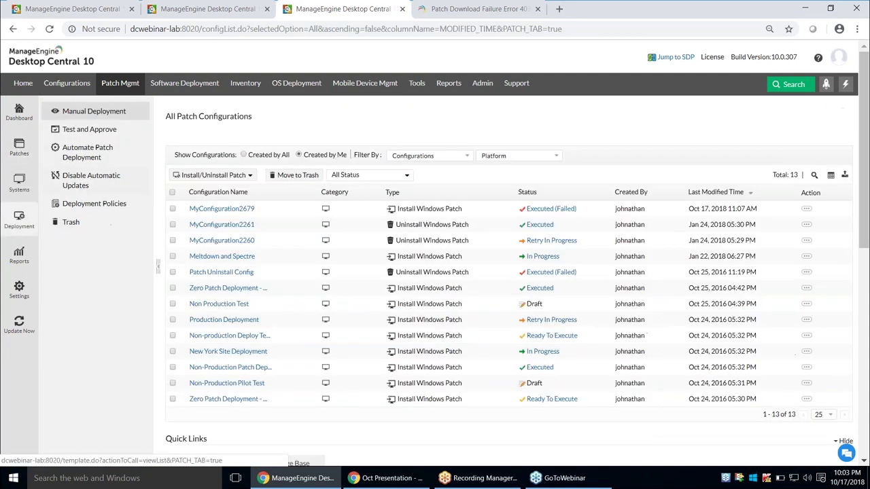
{"action": "left_click", "coordinate": [99, 162]}
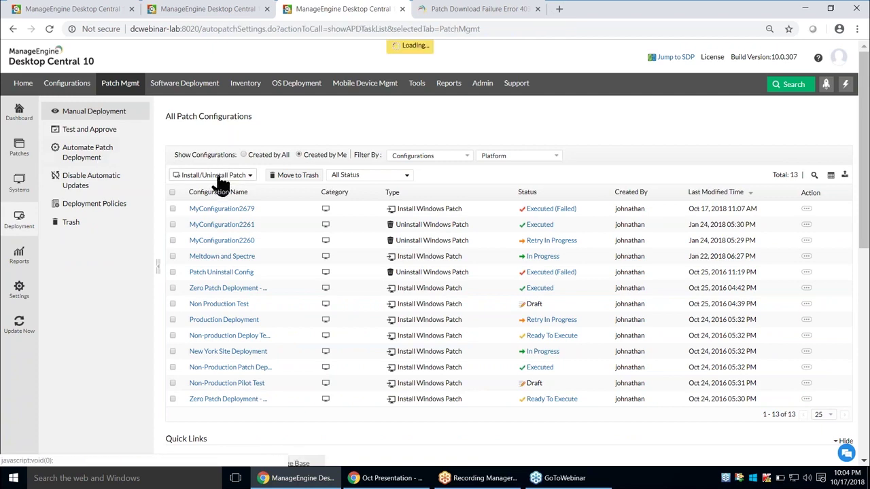
{"action": "left_click", "coordinate": [212, 152]}
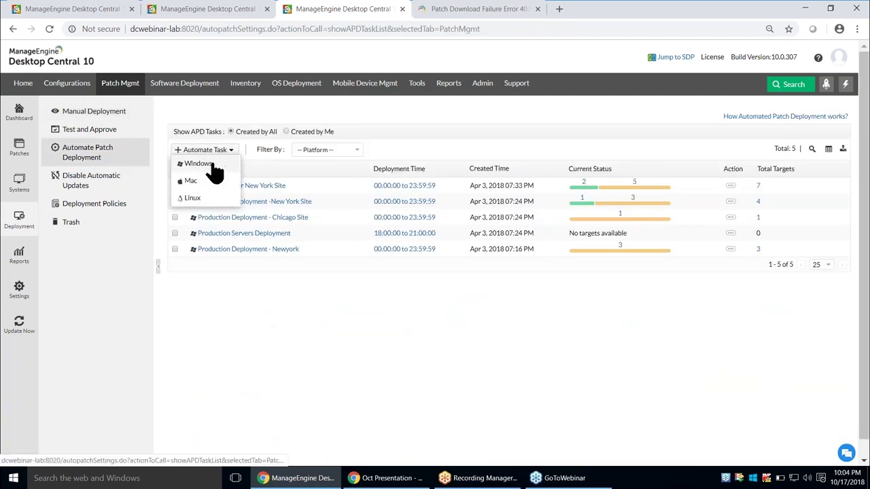
{"action": "left_click", "coordinate": [214, 165]}
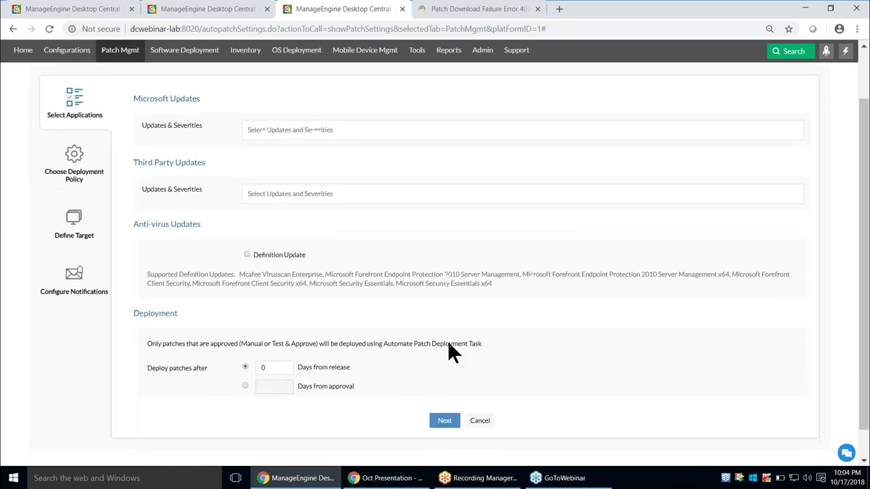
{"action": "scroll", "coordinate": [435, 347], "scroll_direction": "down", "scroll_amount": 1}
{"action": "scroll", "coordinate": [258, 278], "scroll_direction": "up", "scroll_amount": 1}
Switch to the Oct Presentation, read Scenario 5 on staged deployment by department, and return to Desktop Central
{"action": "key", "text": "alt+Tab"}
{"action": "key", "text": "Right"}
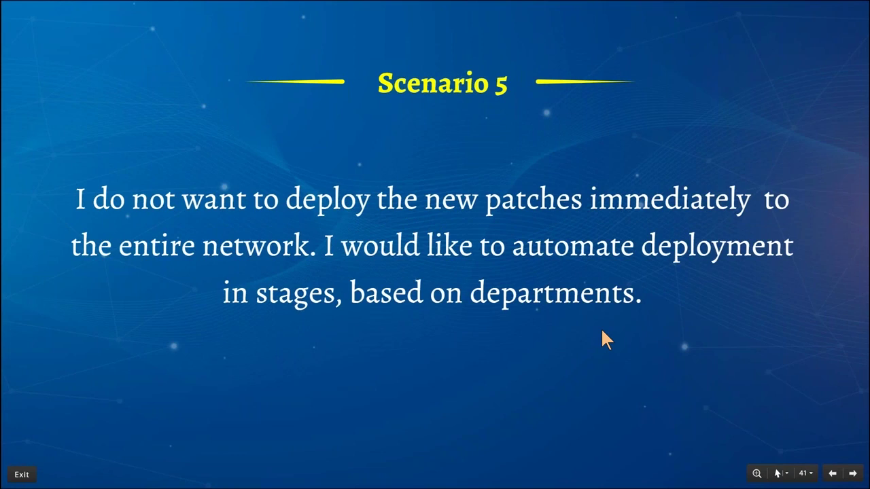
{"action": "key", "text": "alt+Tab"}
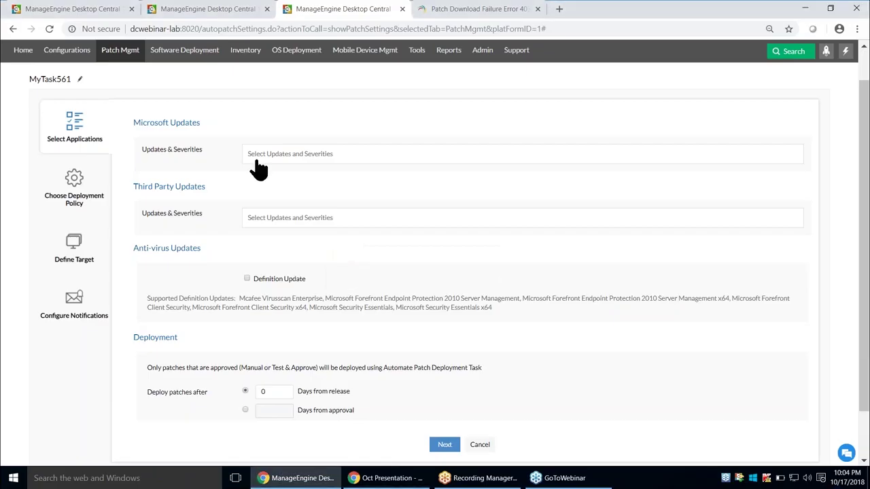
Set the task to deploy patches 3 days from approval, and open its target definition
{"action": "scroll", "coordinate": [293, 401], "scroll_direction": "down", "scroll_amount": 2}
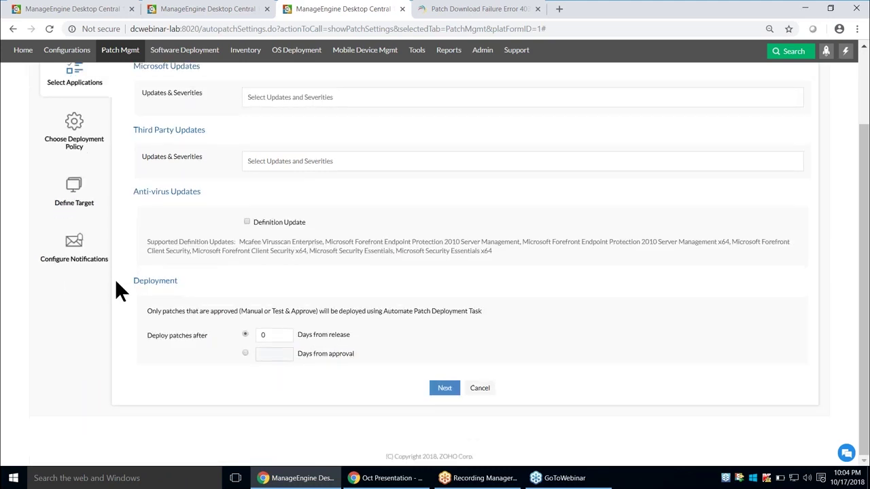
{"action": "left_click_drag", "start_coordinate": [128, 280], "coordinate": [198, 281]}
{"action": "left_click", "coordinate": [199, 281]}
{"action": "left_click", "coordinate": [246, 353]}
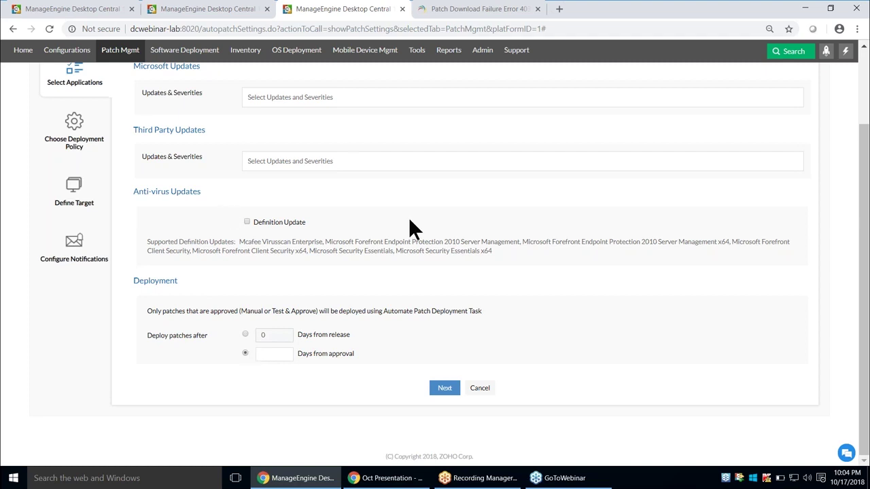
{"action": "scroll", "coordinate": [320, 289], "scroll_direction": "up", "scroll_amount": 2}
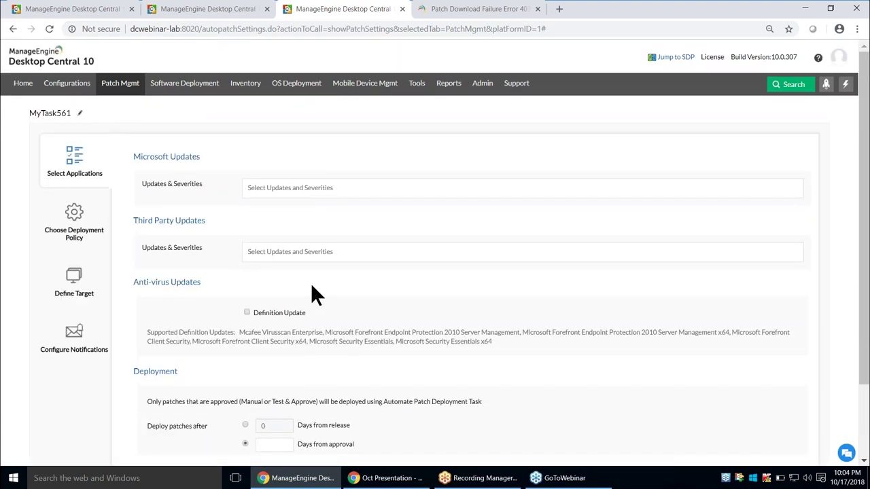
{"action": "scroll", "coordinate": [311, 283], "scroll_direction": "down", "scroll_amount": 2}
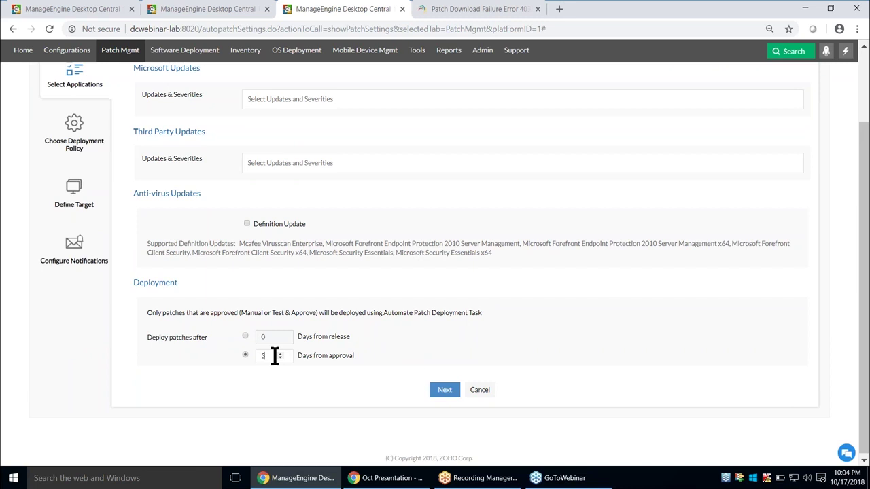
{"action": "scroll", "coordinate": [372, 285], "scroll_direction": "up", "scroll_amount": 2}
{"action": "left_click", "coordinate": [76, 280]}
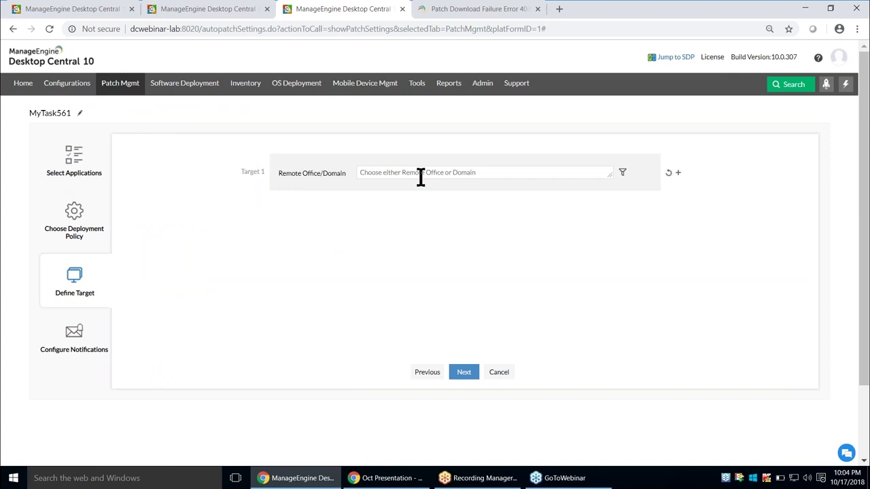
Switch to the Oct Presentation and advance to Scenario 6 on patch deployment errors
{"action": "key", "text": "alt+Tab"}
{"action": "key", "text": "Right"}
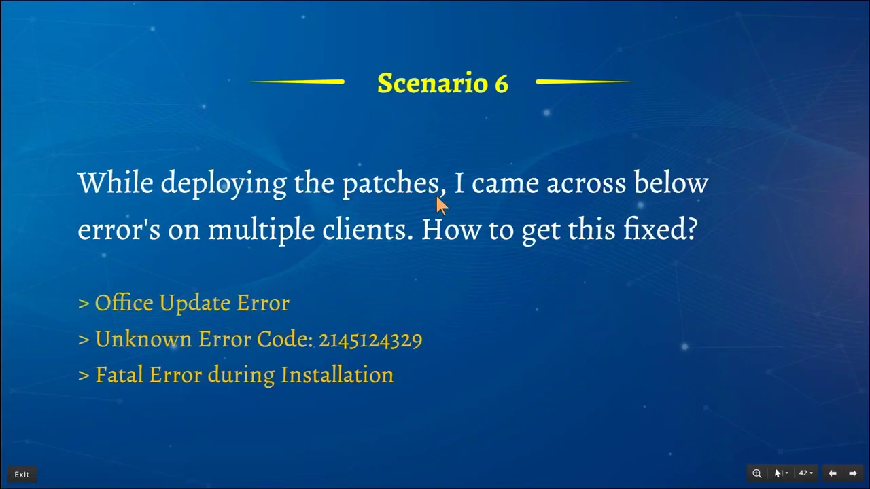